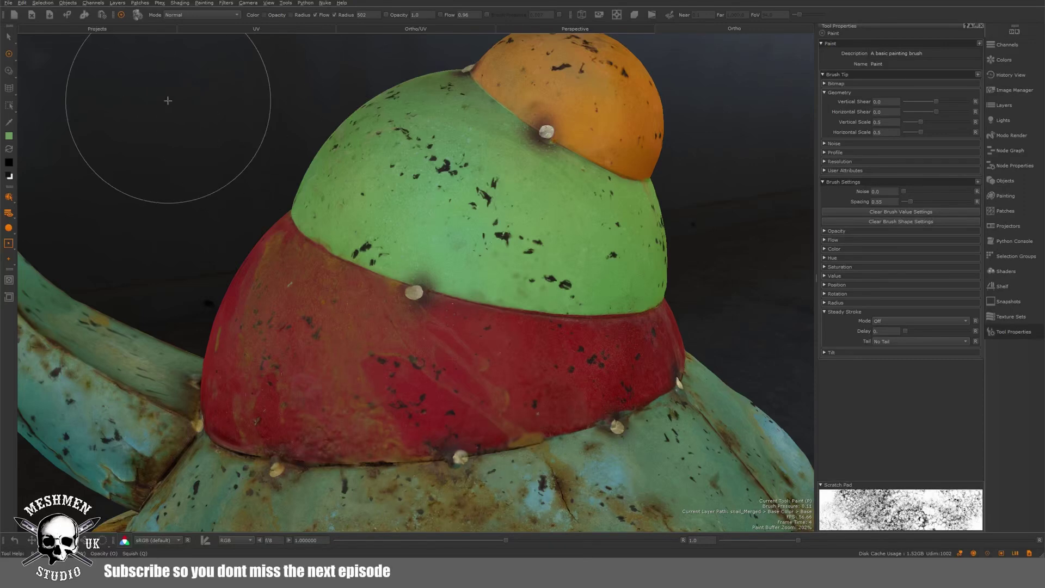
- Pick the oldShipy… brush from Brad's New Brushes and paint green texture over the red band
click(10, 55)
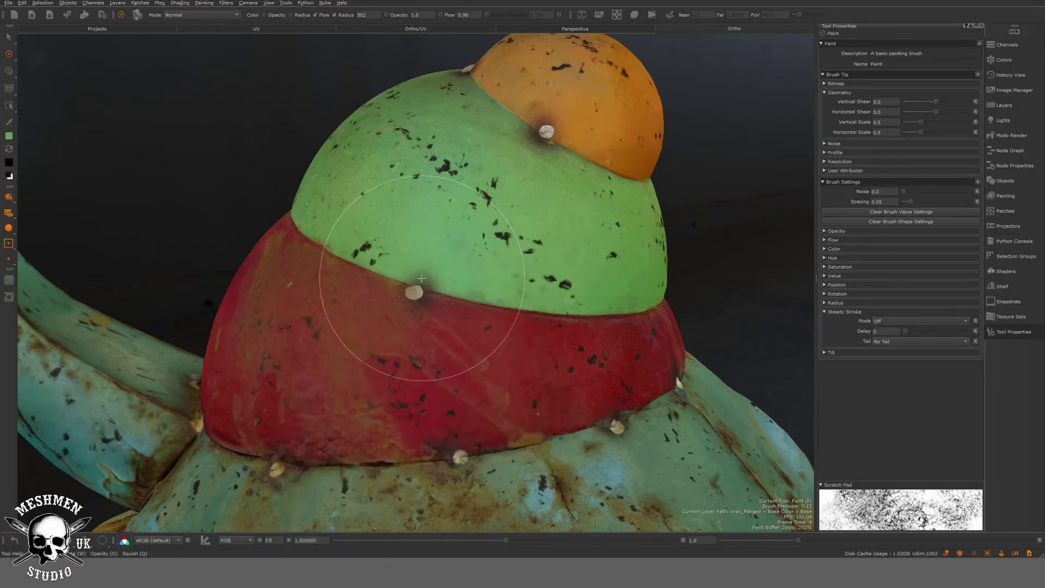
key(b)
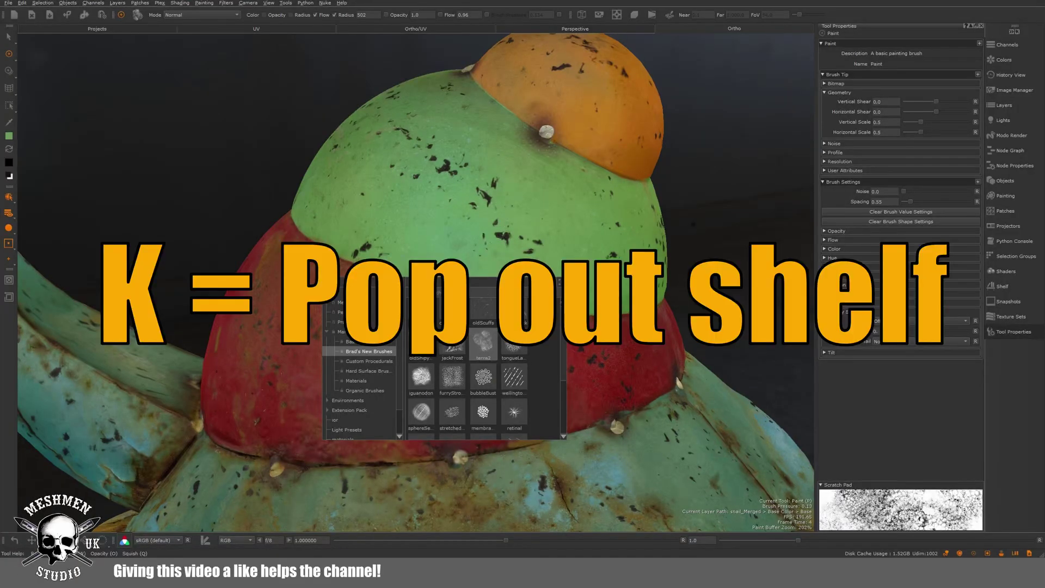
key(k)
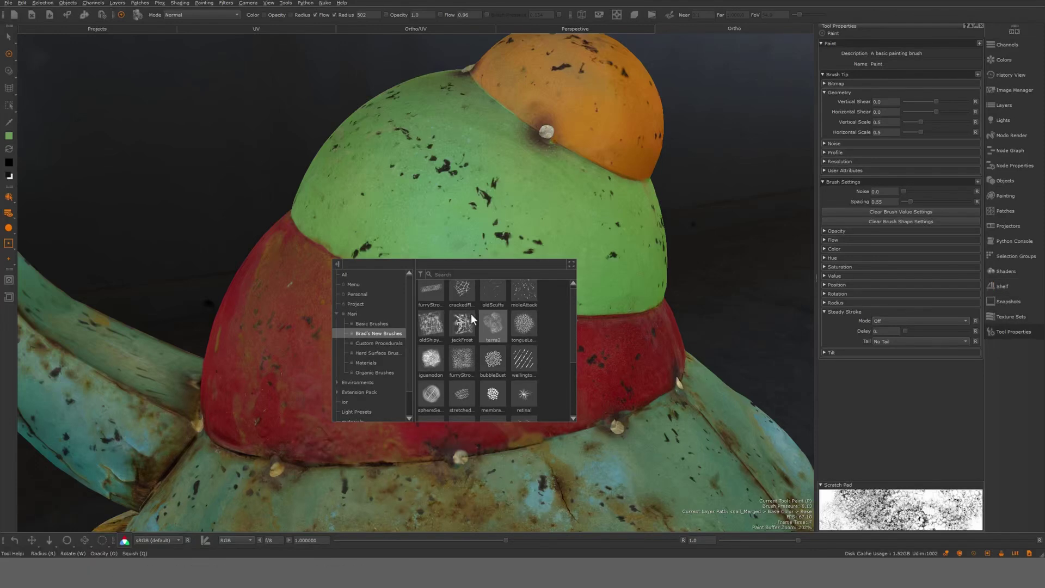
click(353, 315)
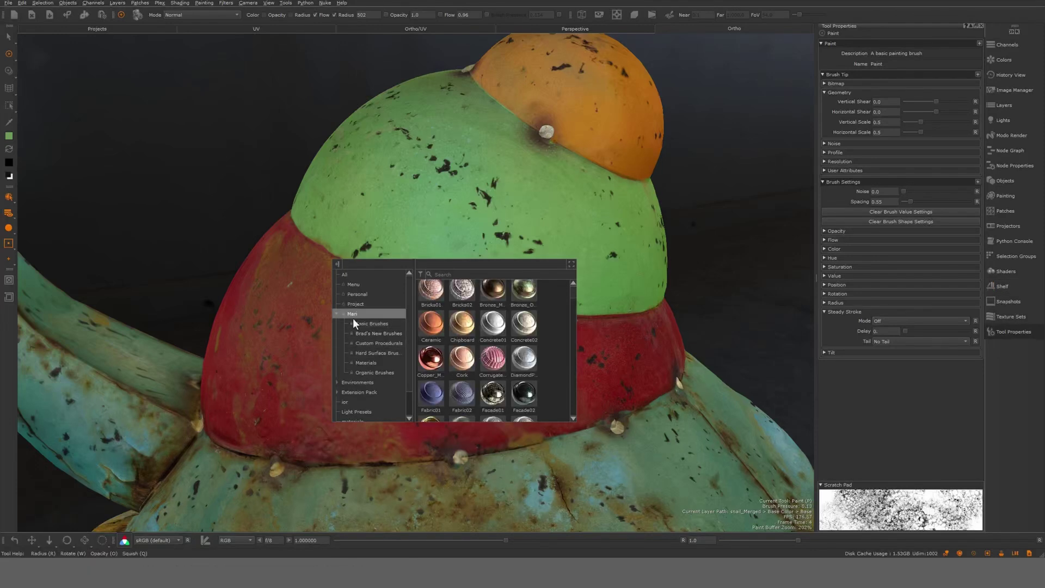
click(378, 333)
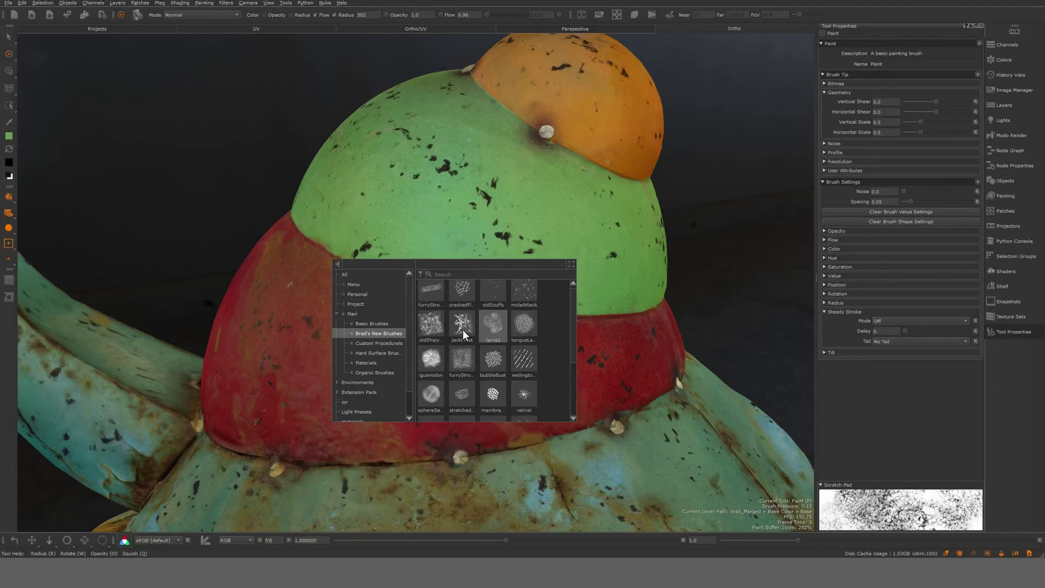
click(436, 331)
mouse_move(389, 377)
mouse_down()
mouse_move(447, 389)
mouse_move(517, 304)
mouse_move(490, 338)
mouse_move(482, 310)
mouse_up()
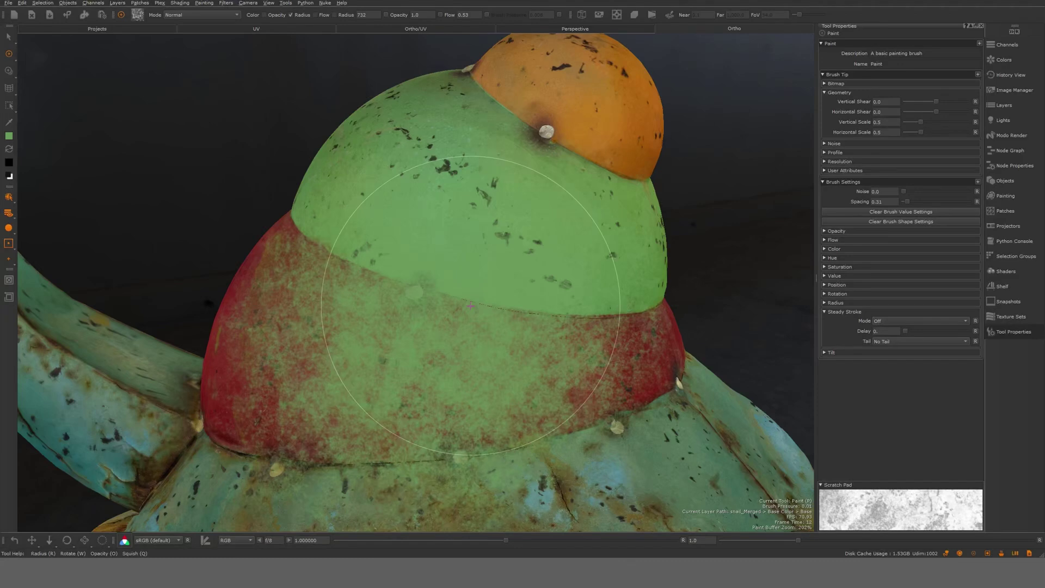
- Switch to the sphereSe… brush, swap the foreground and background colours, and paint black texture on the green band
key(k)
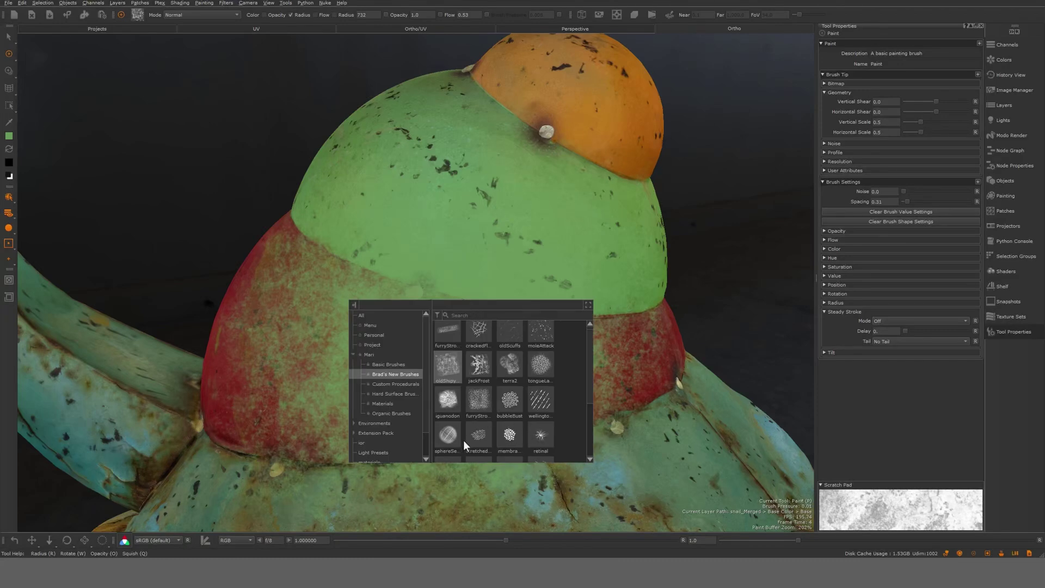
click(449, 439)
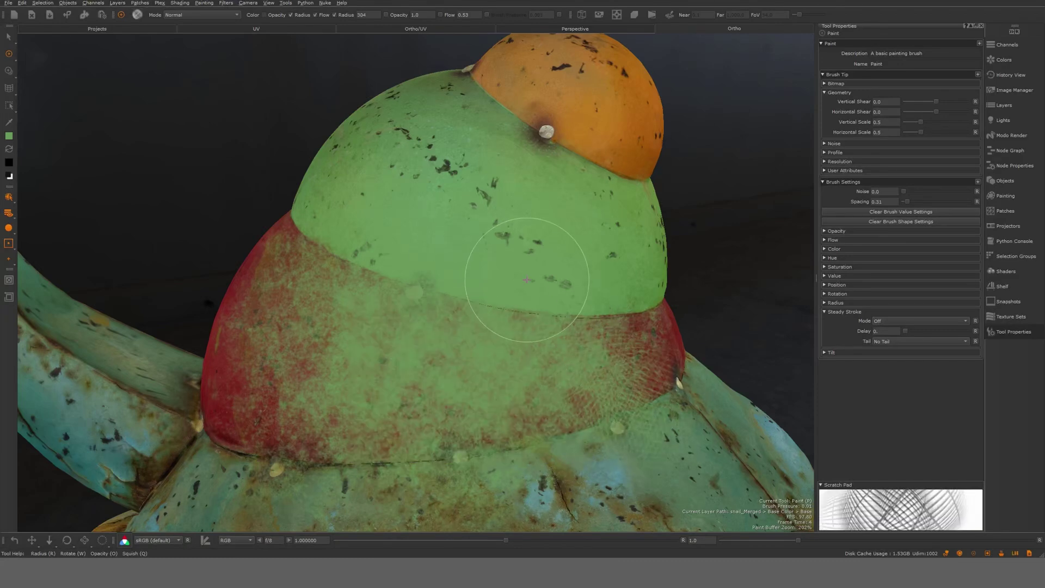
key(x)
drag(466, 259, 481, 171)
- Choose the membra… brush from Brad's New Brushes and paint black cell texture over the green and red bands
key(k)
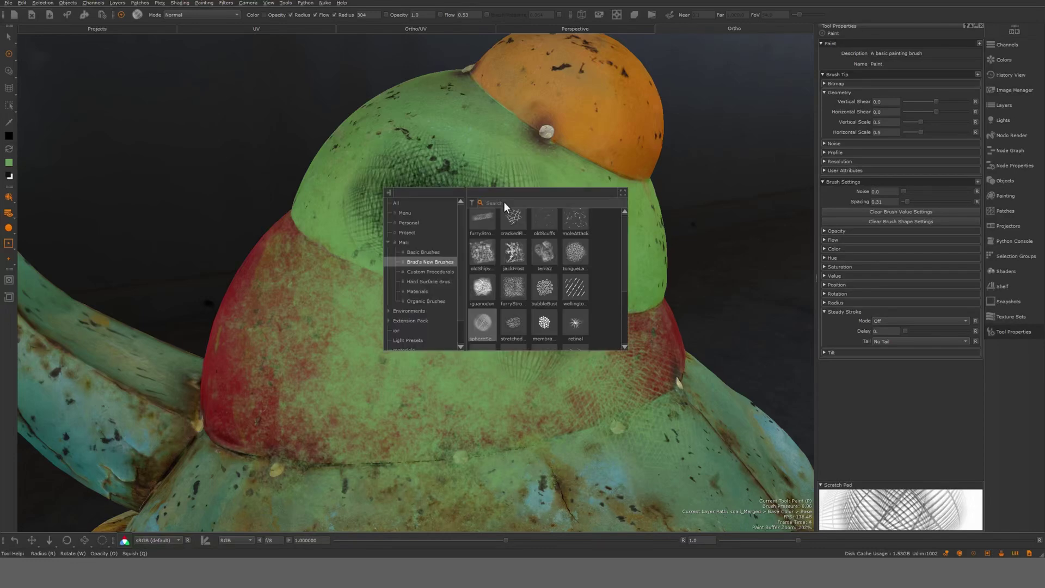
click(544, 323)
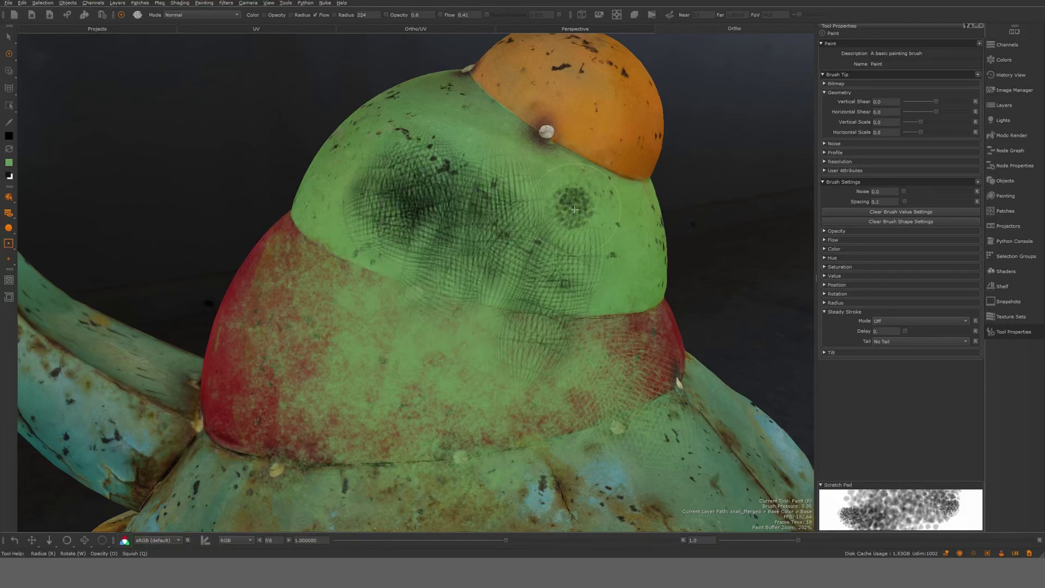
mouse_move(575, 209)
mouse_down()
mouse_move(326, 327)
mouse_move(414, 354)
mouse_up()
key(shift+b)
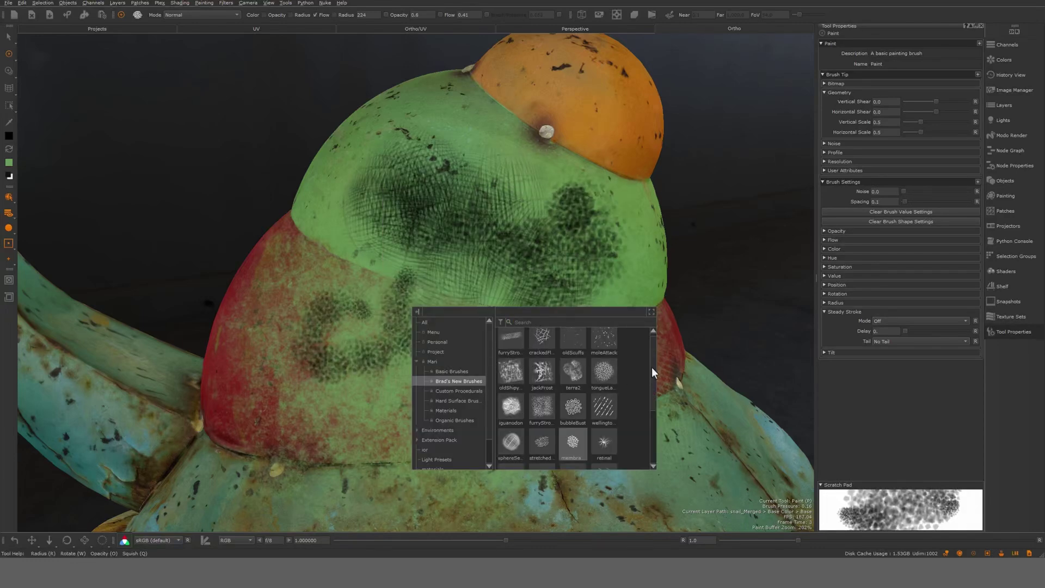
drag(653, 368, 651, 388)
click(756, 412)
- Build up more black texture across both bands and clear all the test paint from the model
mouse_move(564, 348)
mouse_down()
mouse_move(369, 229)
mouse_move(575, 376)
mouse_up()
mouse_move(554, 325)
mouse_down()
mouse_move(564, 310)
mouse_move(560, 322)
mouse_up()
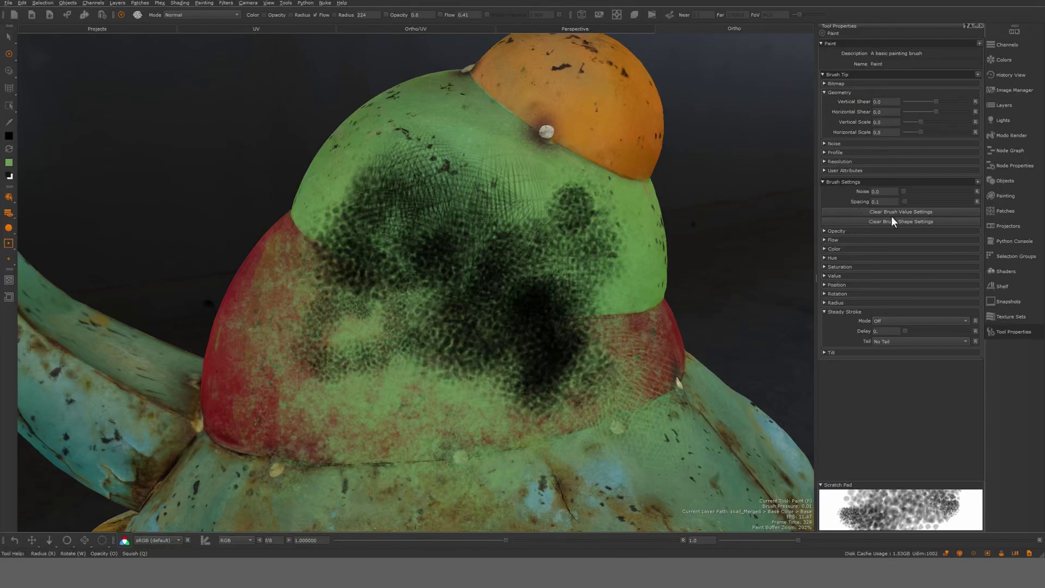
mouse_move(640, 256)
mouse_down()
mouse_move(581, 260)
mouse_move(501, 226)
mouse_up()
key(ctrl+shift+c)
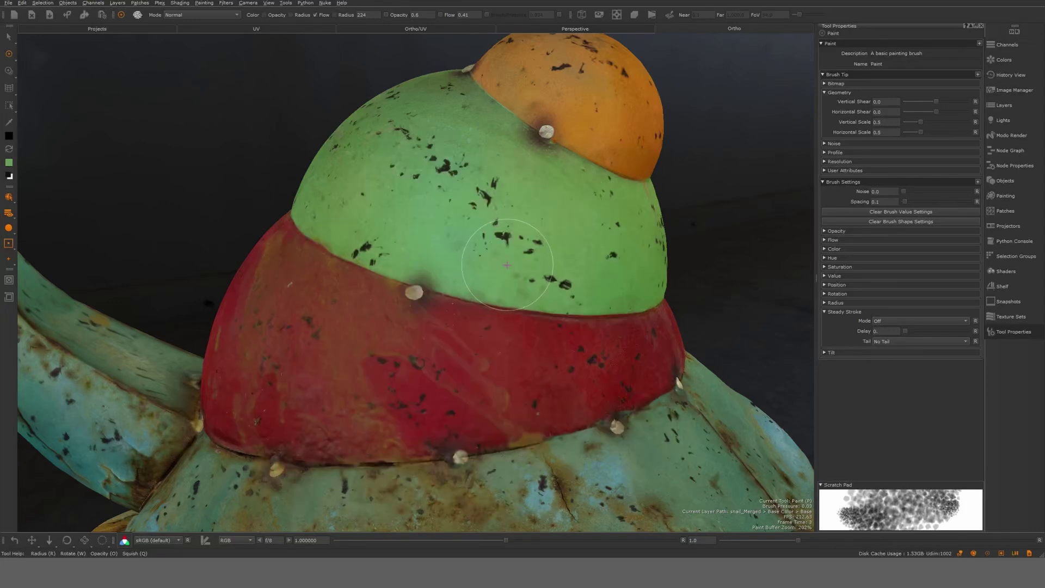
- Sample the lower band's red as the foreground colour, and undo a test stroke on the green band
key(c)
click(483, 355)
key(p)
drag(502, 225, 454, 265)
key(ctrl+z)
- Choose the sphereSe… brush, set its spacing to 1.7, and paint red test strokes on the green band
key(k)
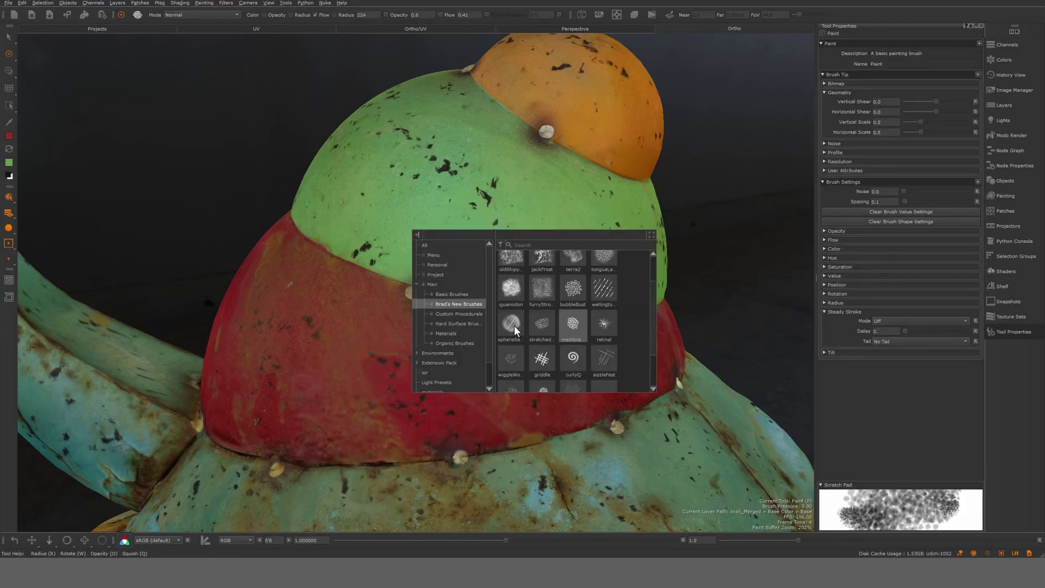
click(514, 326)
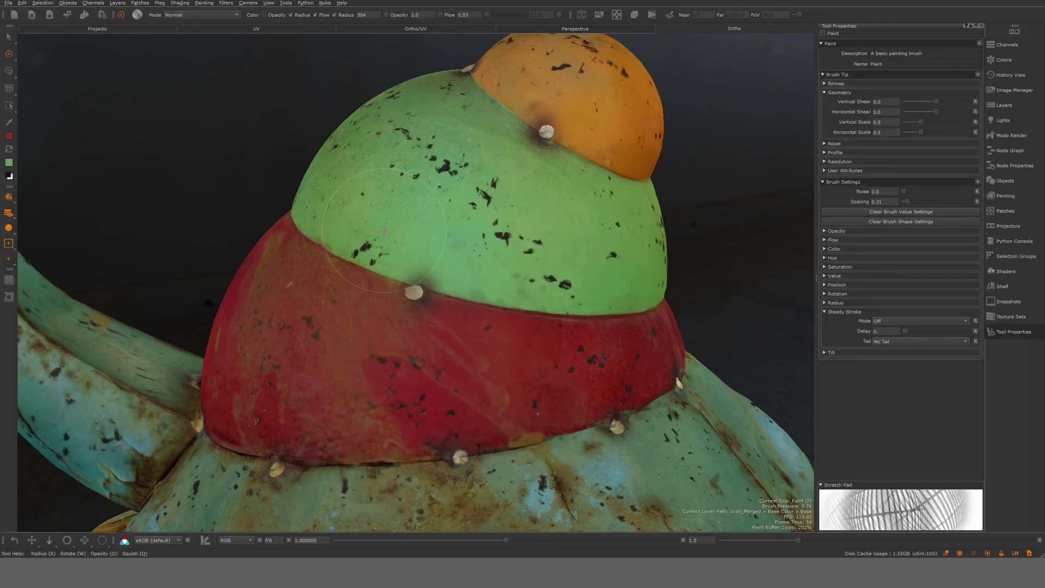
drag(443, 229, 537, 311)
drag(907, 201, 921, 204)
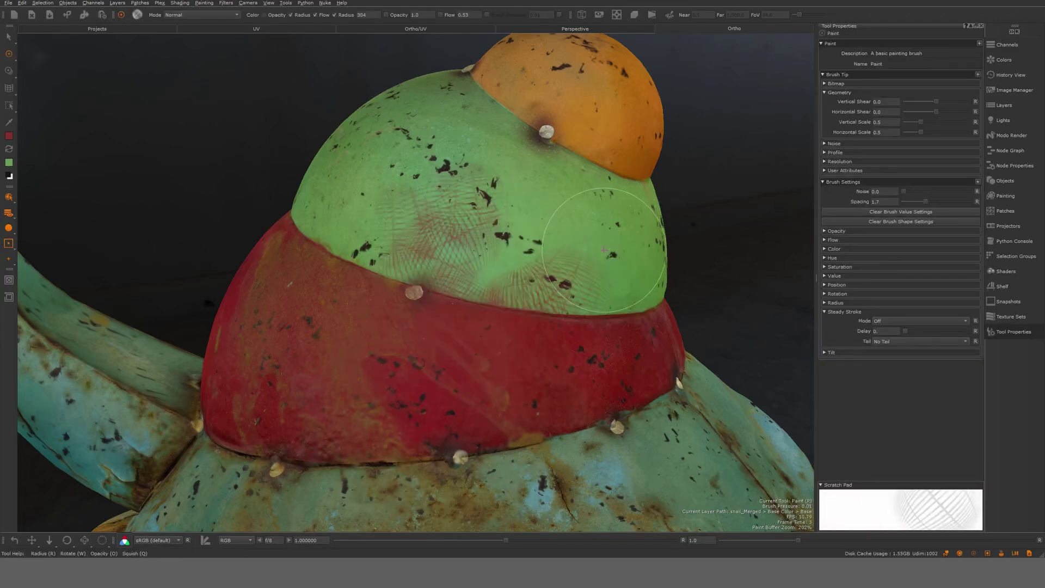
key(ctrl+z)
drag(418, 240, 550, 200)
- Reduce the brush spacing to 0.39, paint red test strokes over the green band, and undo them
drag(926, 201, 909, 202)
drag(909, 202, 908, 203)
key(ctrl+z)
mouse_move(376, 212)
mouse_down()
mouse_move(550, 349)
mouse_move(366, 248)
mouse_up()
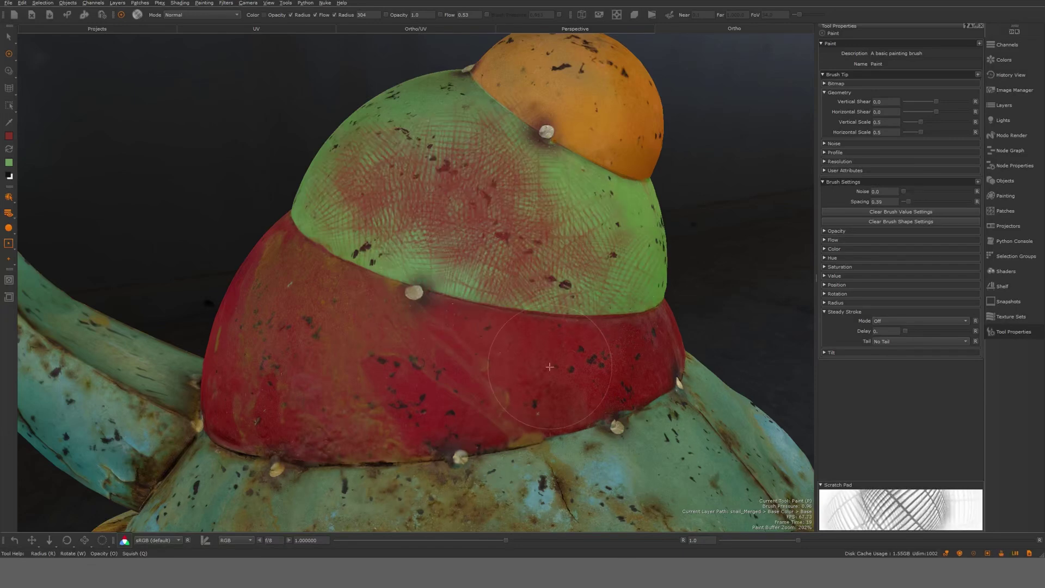
key(ctrl+z)
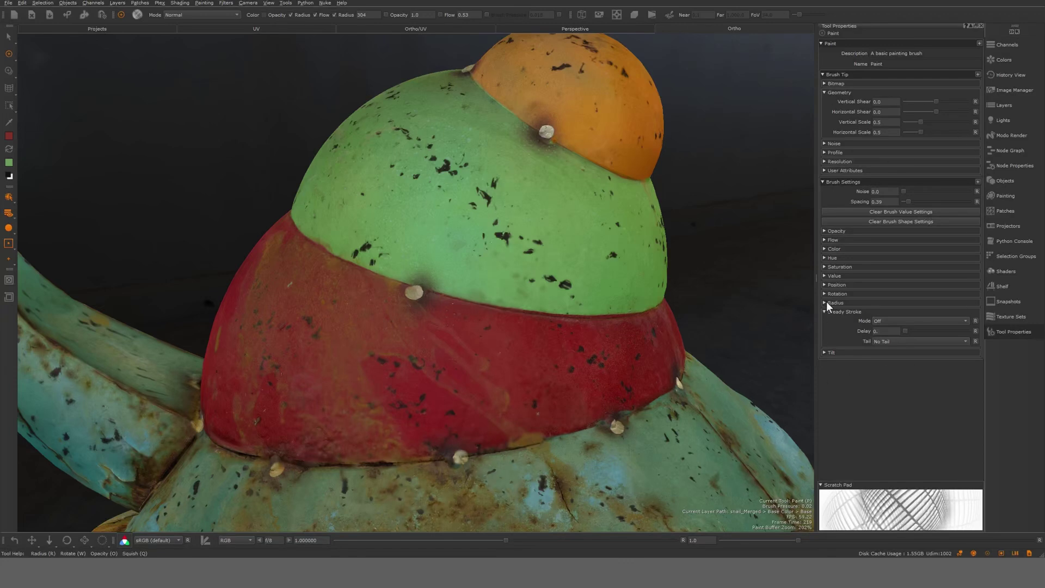
- Set the Steady Stroke mode of the current textured brush to Distance
key(k)
click(893, 322)
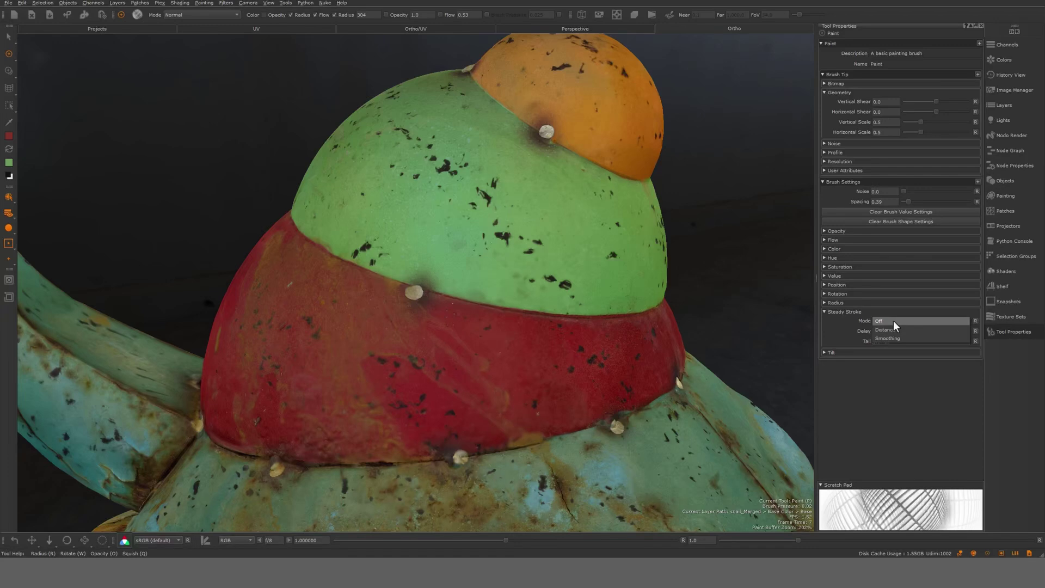
click(893, 330)
- Pick the worm brush from the Basic Brushes, scribble a red test stroke on the green band, and undo it
key(k)
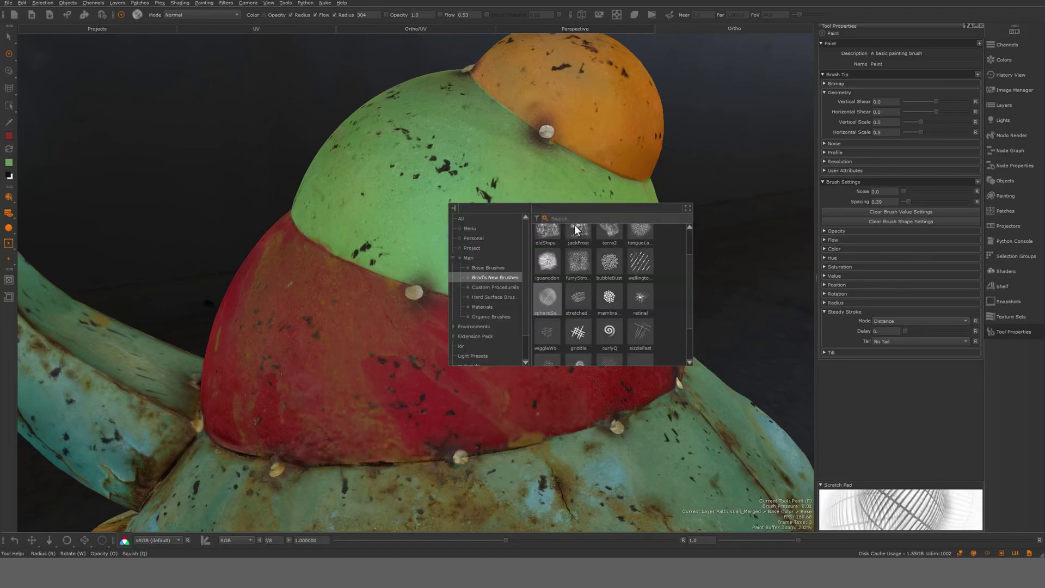
click(490, 317)
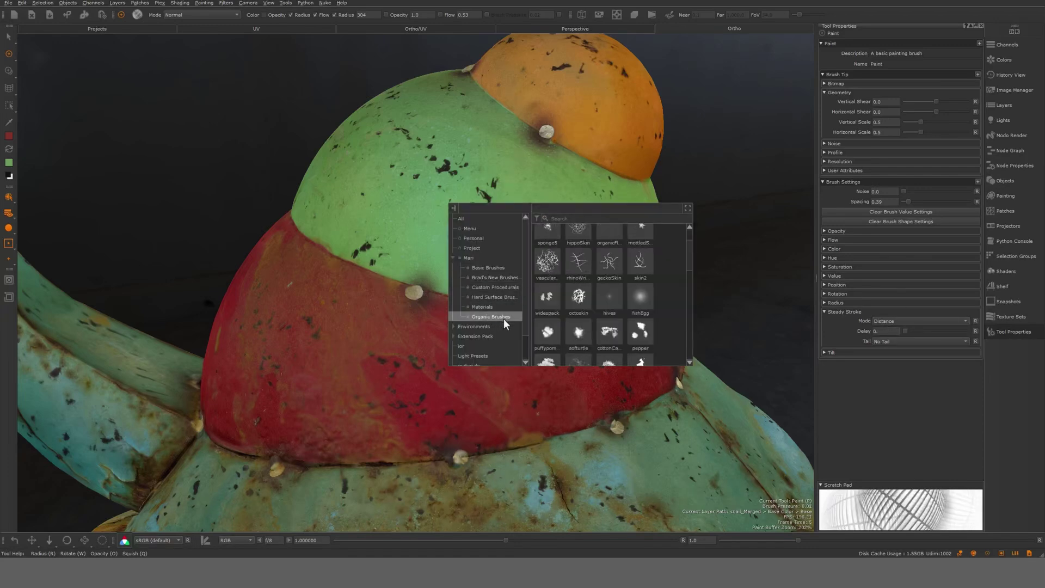
click(488, 268)
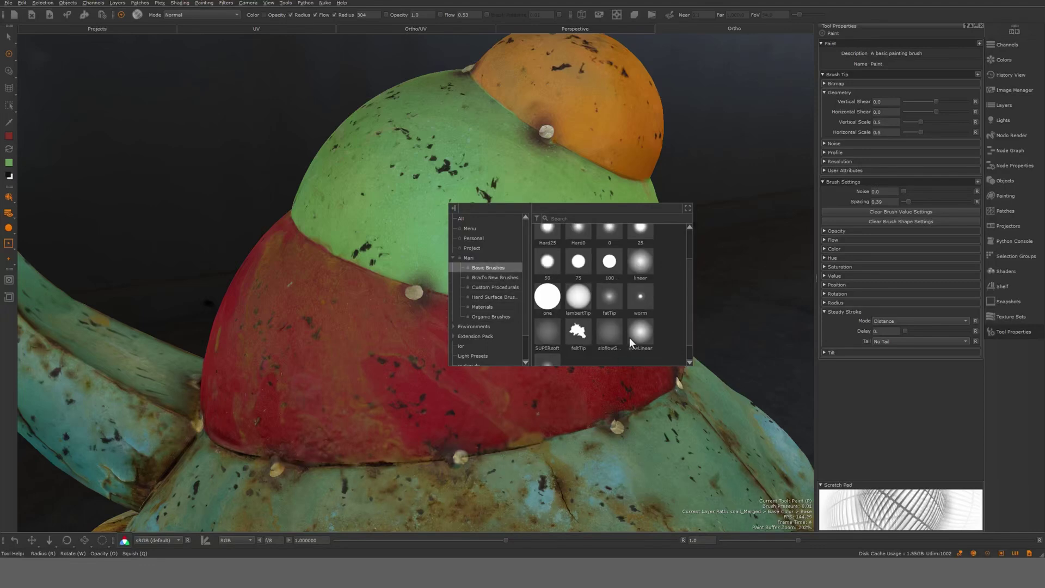
click(640, 299)
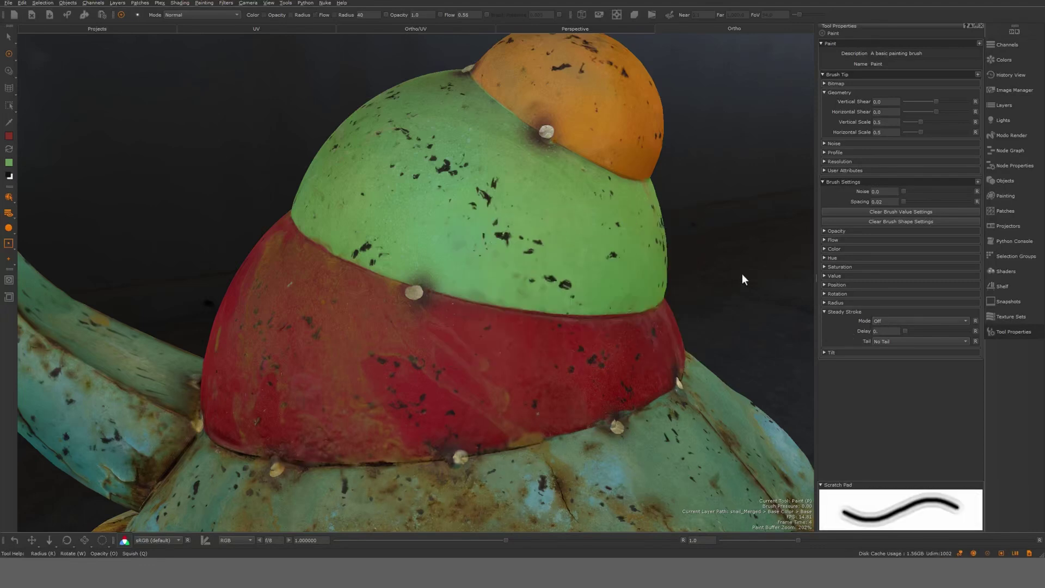
mouse_move(609, 200)
mouse_down()
mouse_move(329, 352)
mouse_move(325, 313)
mouse_move(388, 213)
mouse_move(401, 167)
mouse_move(427, 233)
mouse_move(586, 314)
mouse_up()
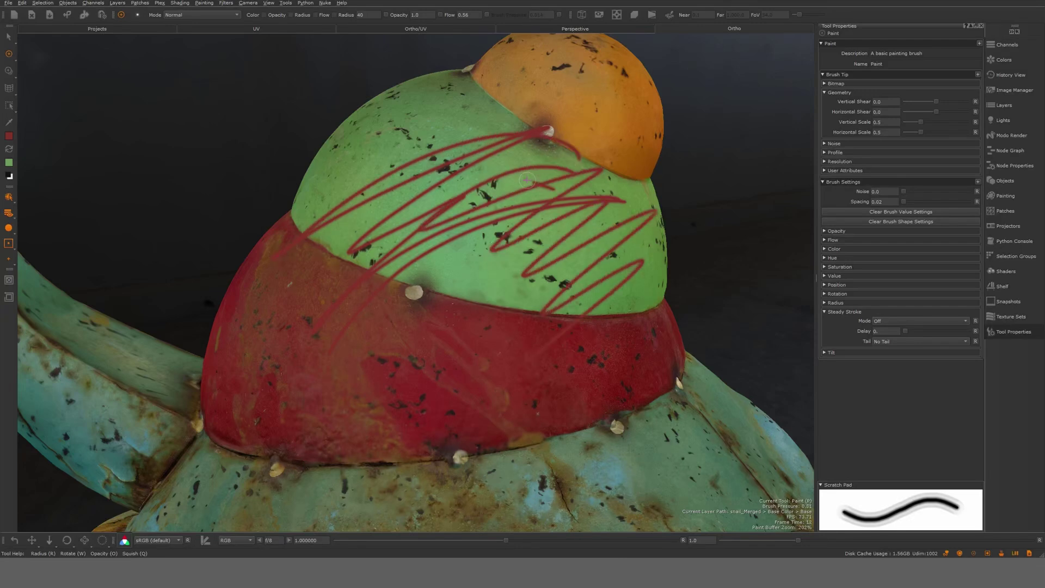
key(ctrl+z)
- Set Steady Stroke to Distance mode with a delay of 26, paint curved red test lines, and undo them
click(903, 320)
click(912, 331)
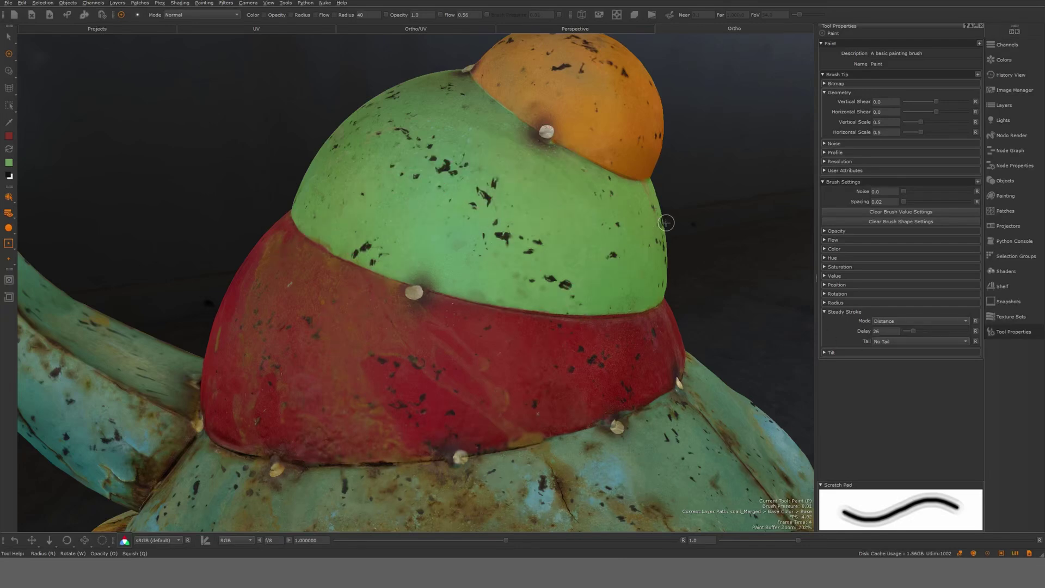
mouse_move(661, 229)
mouse_down()
mouse_move(608, 195)
mouse_move(437, 277)
mouse_up()
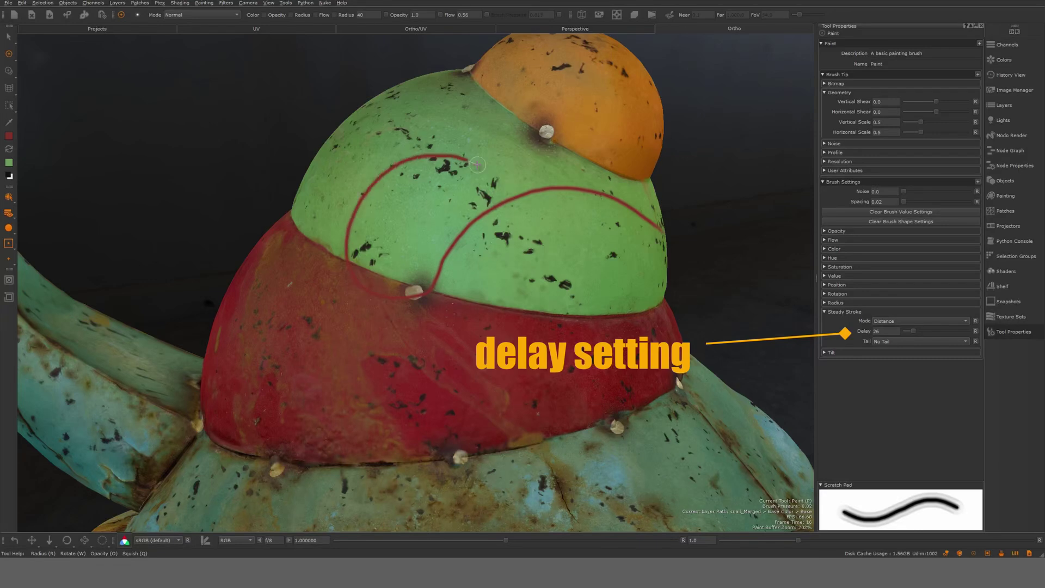
mouse_move(592, 200)
mouse_down()
mouse_move(583, 233)
mouse_move(506, 227)
mouse_up()
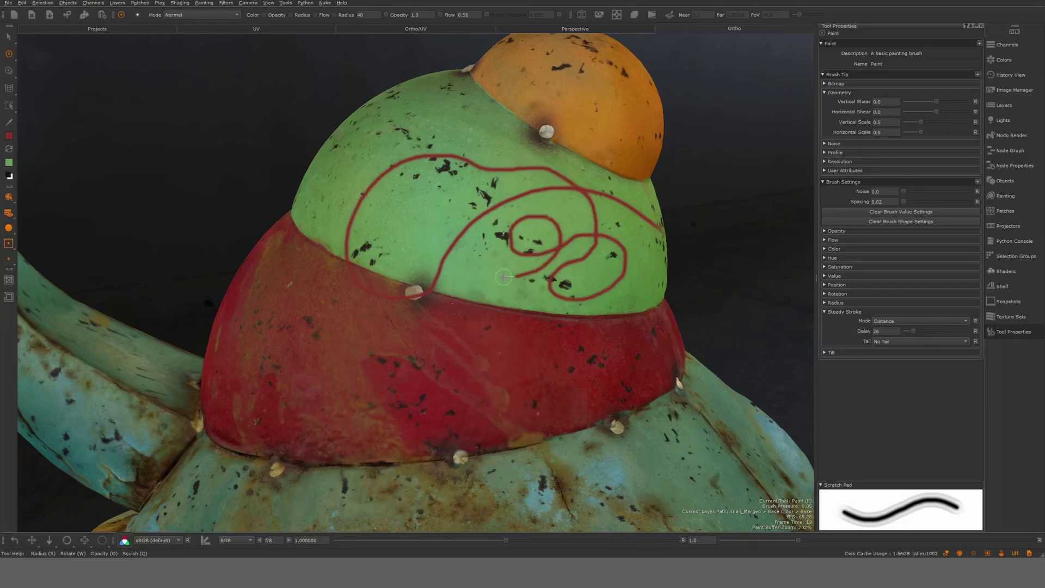
key(ctrl+z)
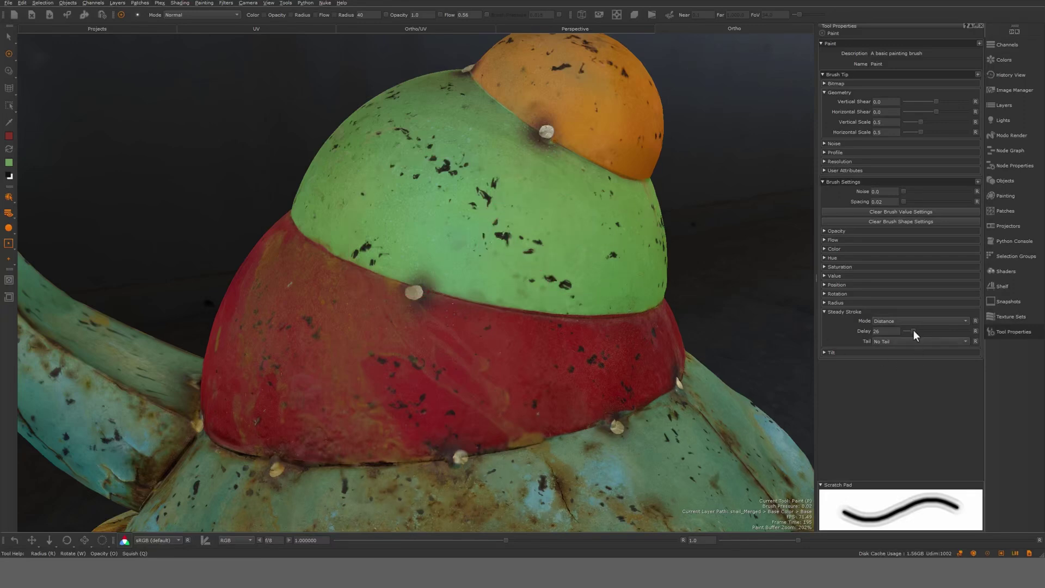
- Set the Steady Stroke delay to 125, paint looping red test lines over the green band, and remove them
drag(609, 294, 627, 241)
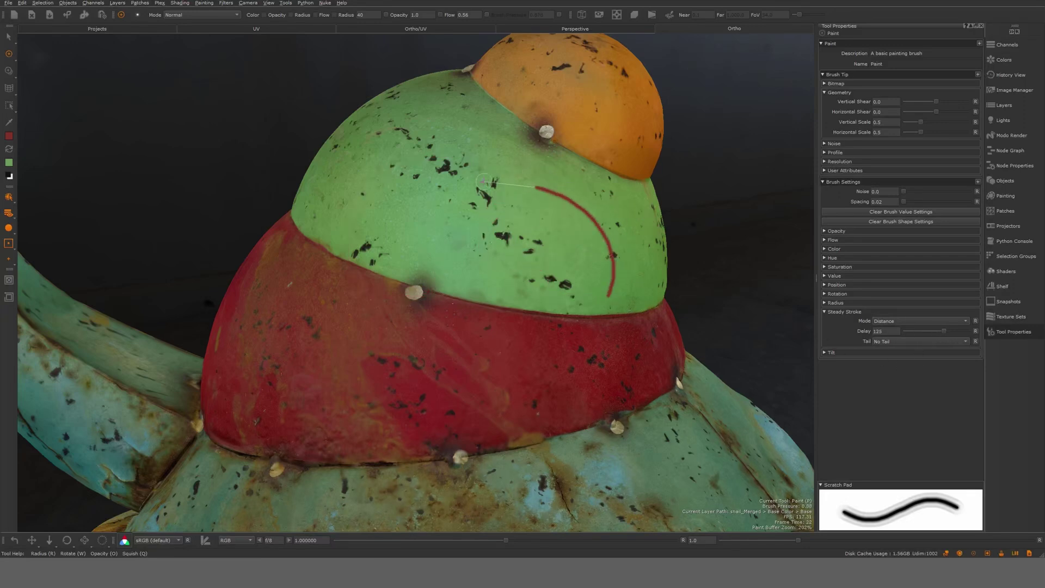
mouse_move(425, 281)
mouse_down()
mouse_move(545, 169)
mouse_move(358, 238)
mouse_up()
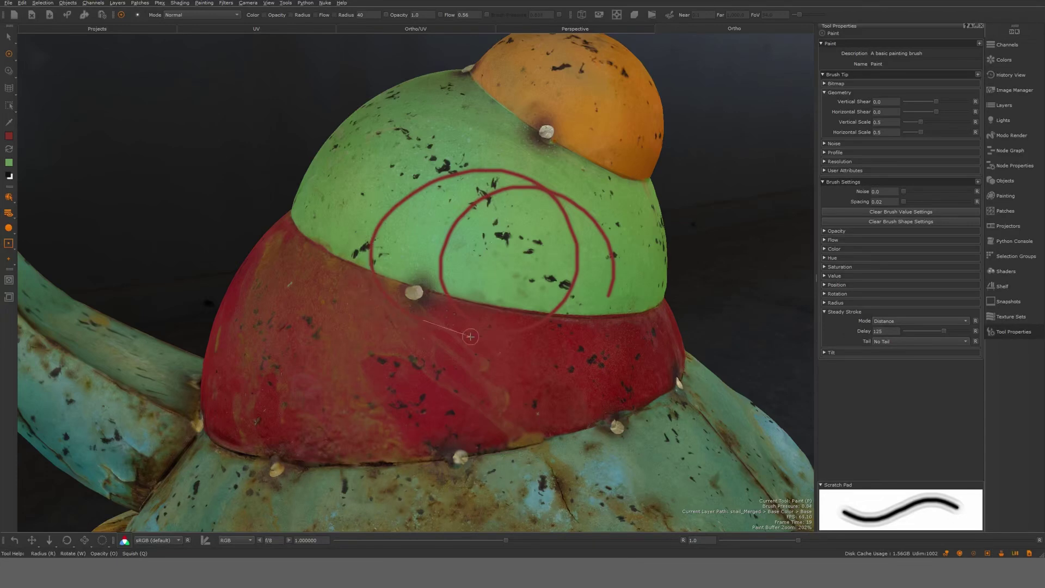
mouse_move(412, 280)
mouse_down()
mouse_move(549, 164)
mouse_move(406, 245)
mouse_move(425, 158)
mouse_move(402, 305)
mouse_up()
key(BackSpace)
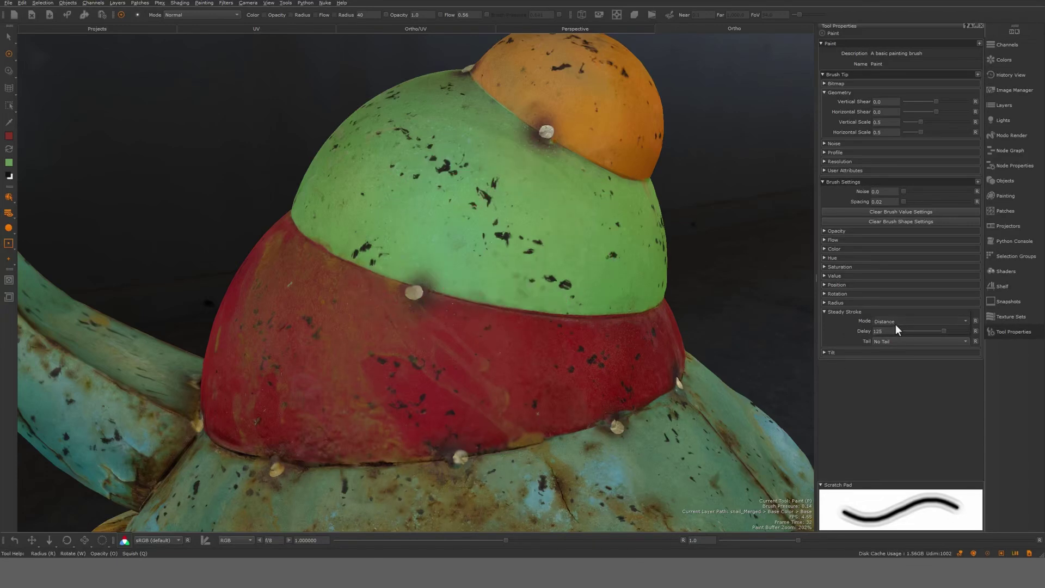
- Switch the Steady Stroke mode to Smoothing and paint red test arcs across both bands, removing them between tries
scroll(896, 325, down, 1)
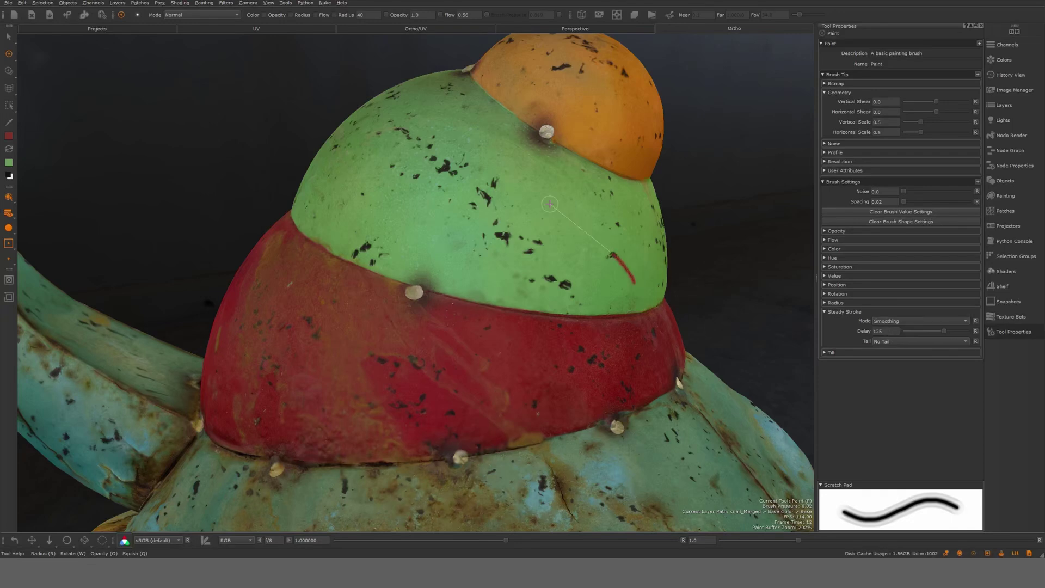
drag(550, 204, 448, 296)
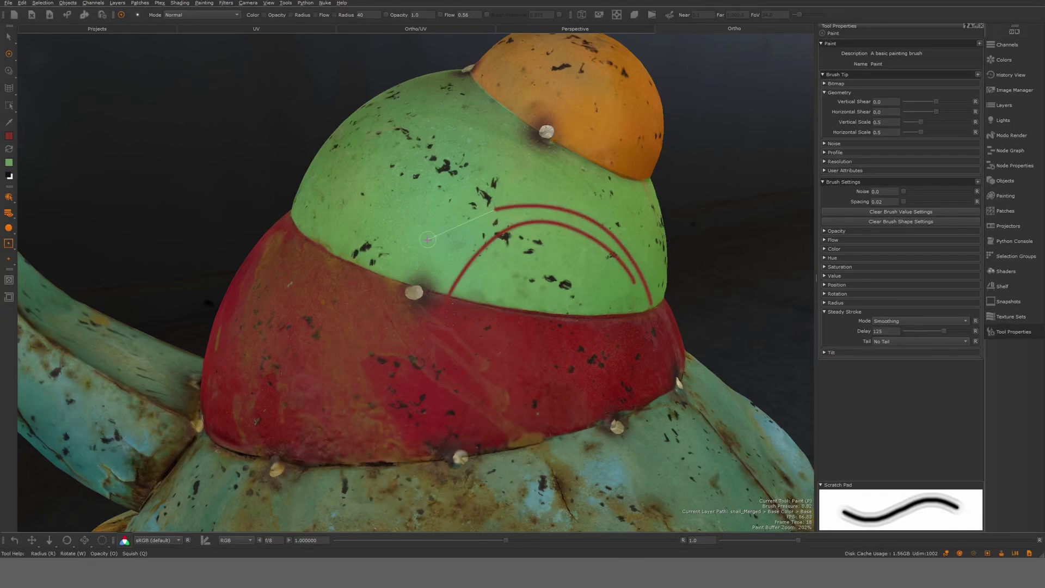
key(BackSpace)
mouse_move(324, 286)
mouse_down()
mouse_move(490, 229)
mouse_move(681, 421)
mouse_up()
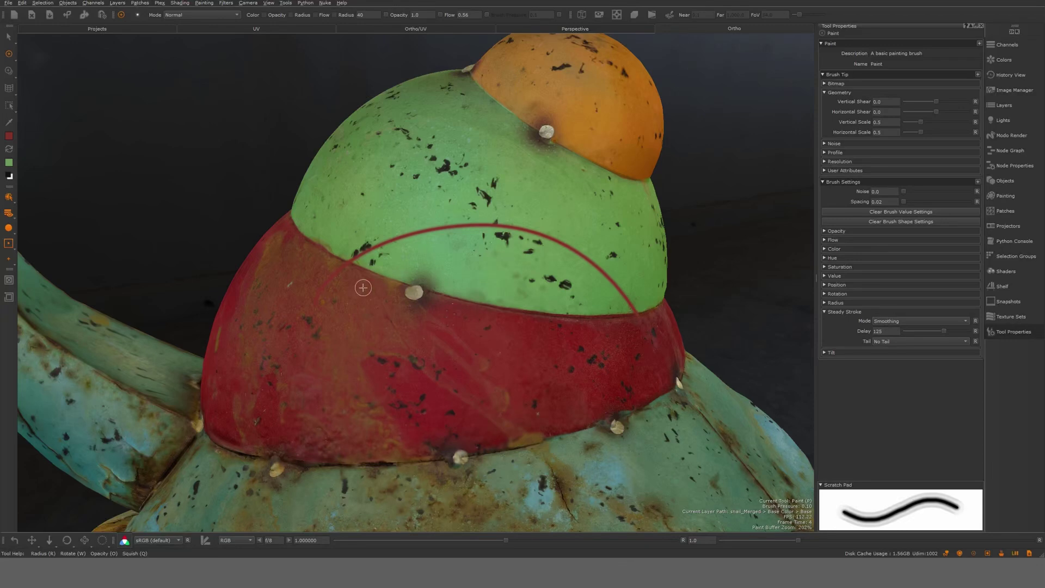
key(ctrl+z)
mouse_move(264, 307)
mouse_down()
mouse_move(285, 256)
mouse_move(376, 199)
mouse_up()
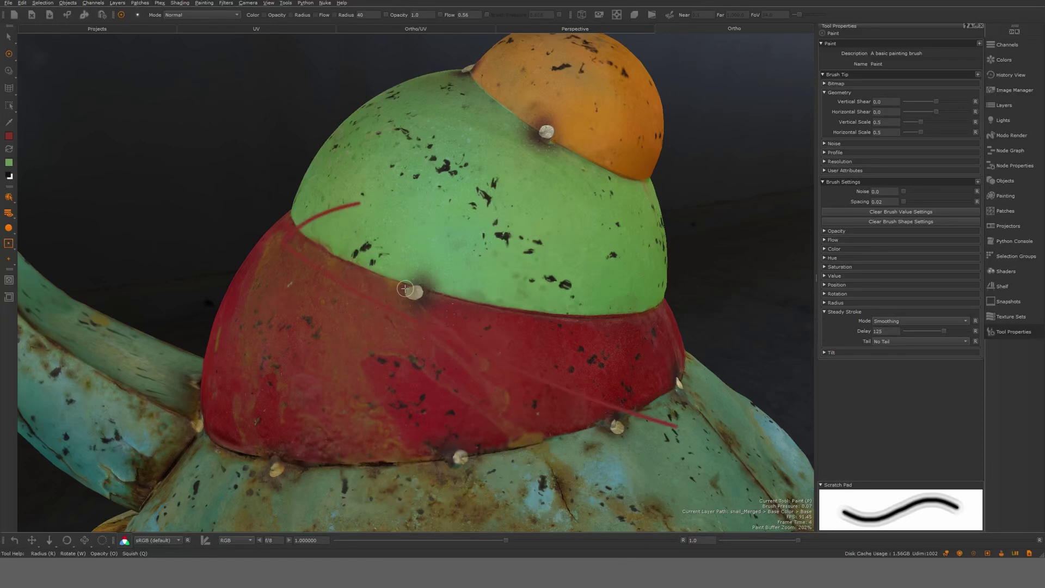
- Paint a red zigzag test stroke across the green band with Steady Stroke off, and clear it
mouse_move(440, 271)
mouse_down()
mouse_move(506, 212)
mouse_move(594, 291)
mouse_up()
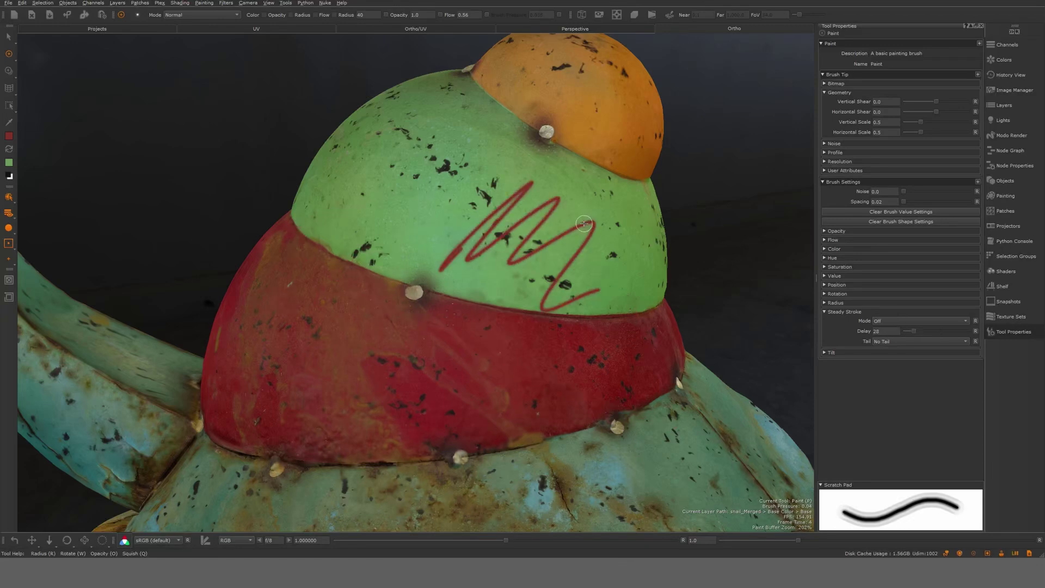
key(BackSpace)
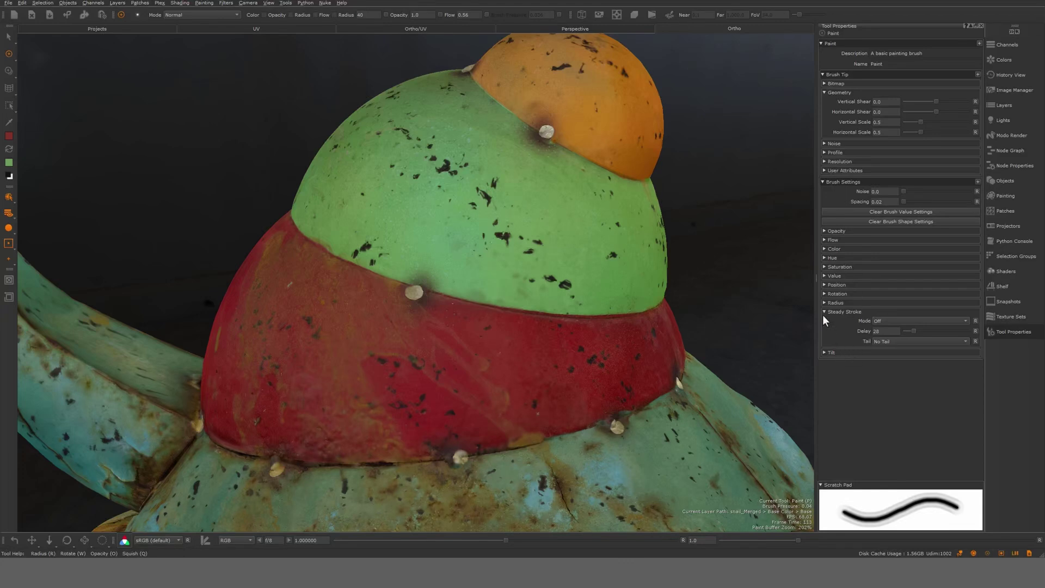
- Set the Hue, Saturation and Value jitter to Jitter per Tip and paint test arcs at brush radius 270 on the green band
click(839, 267)
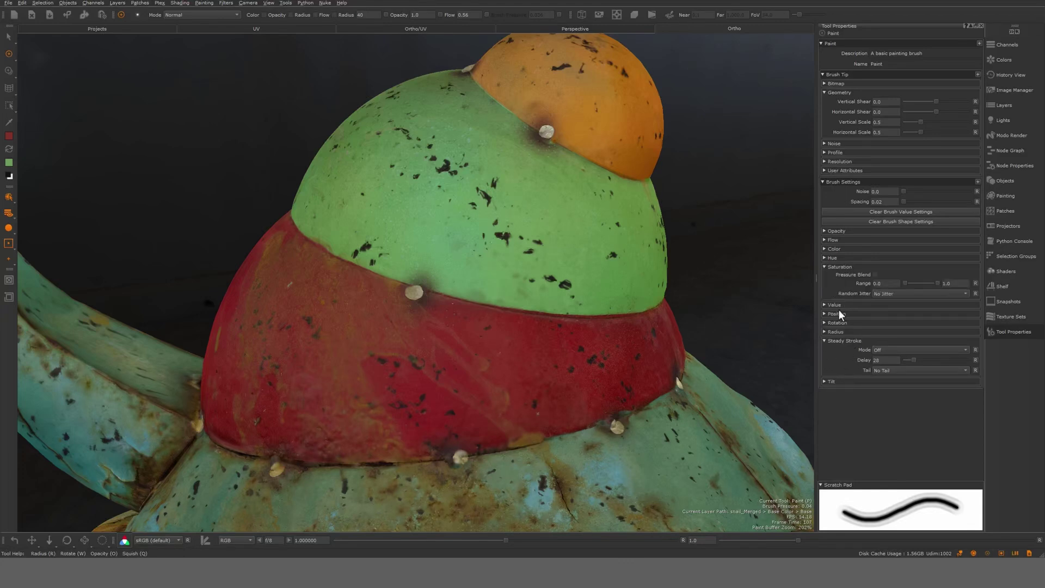
click(826, 258)
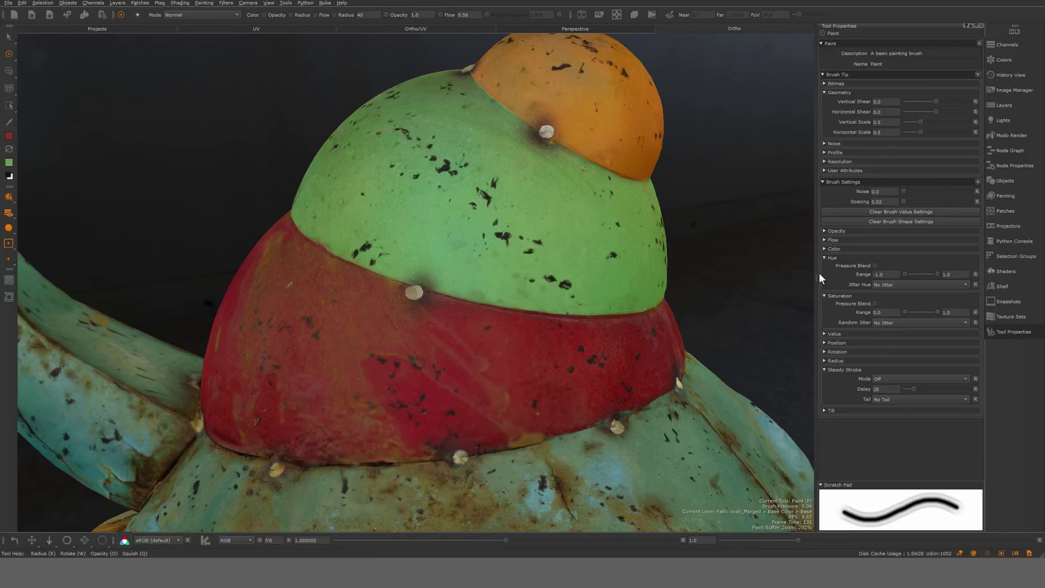
click(833, 334)
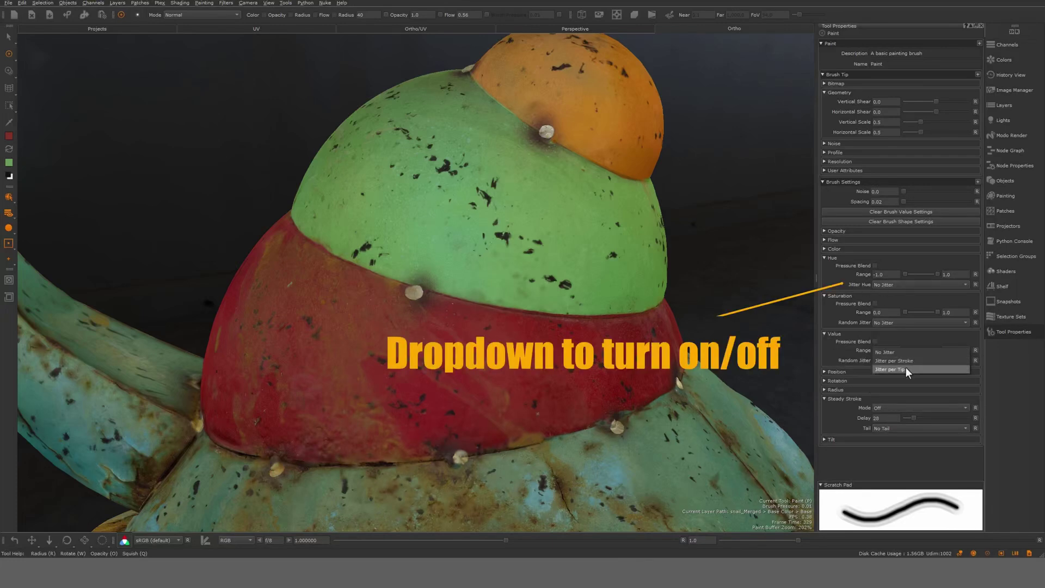
click(890, 376)
click(896, 323)
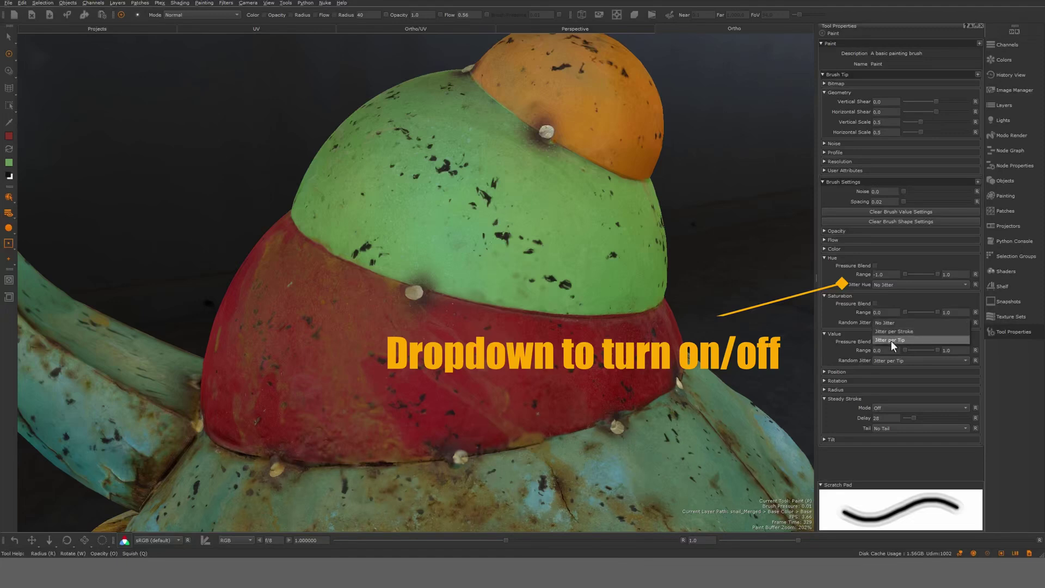
click(891, 341)
click(901, 285)
mouse_move(607, 264)
mouse_down()
mouse_move(466, 182)
mouse_move(374, 234)
mouse_up()
mouse_move(386, 239)
mouse_down()
mouse_move(572, 201)
mouse_move(595, 316)
mouse_move(392, 351)
mouse_up()
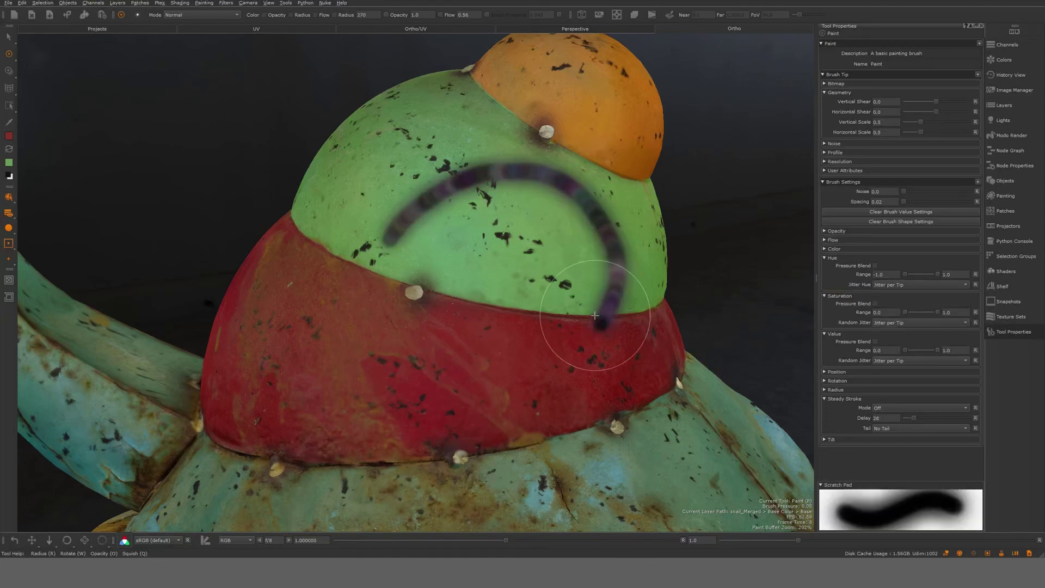
- Set the Hue jitter to No Jitter, paint overlapping test arcs across the green and red bands, and clear them
click(897, 285)
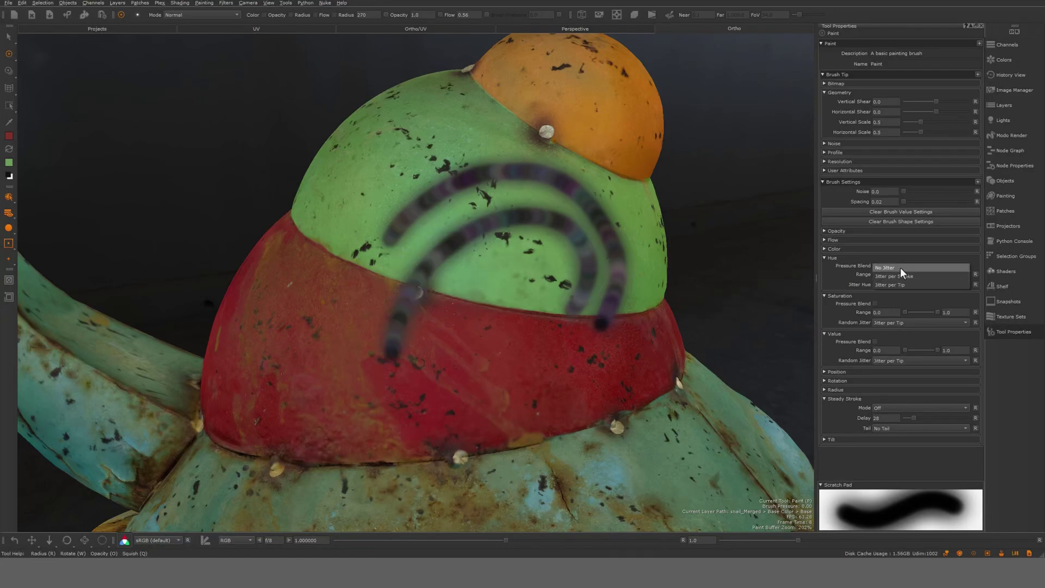
click(901, 268)
mouse_move(636, 294)
mouse_down()
mouse_move(470, 283)
mouse_move(422, 405)
mouse_up()
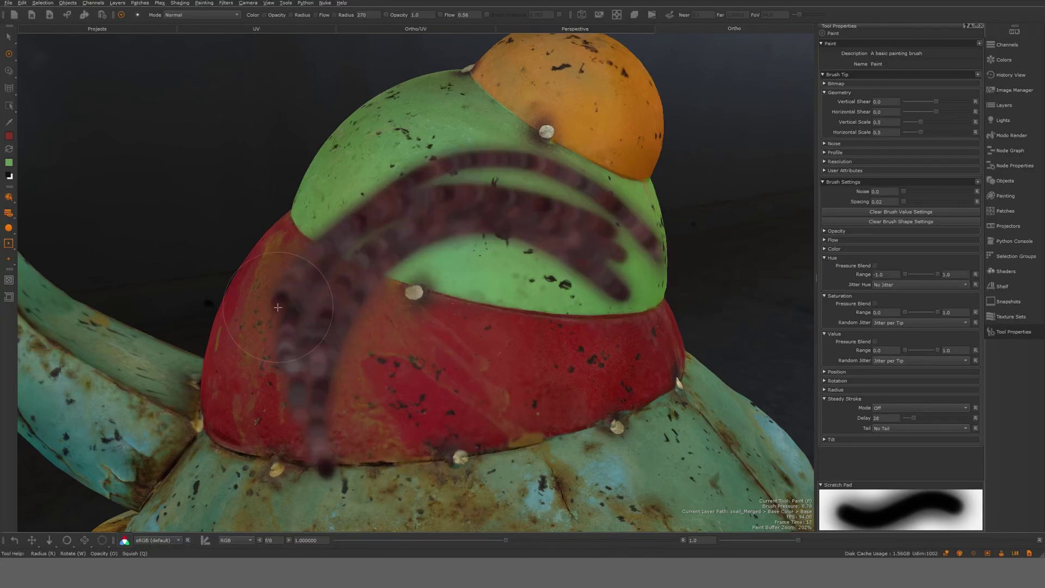
mouse_move(626, 256)
mouse_down()
mouse_move(327, 303)
mouse_move(281, 349)
mouse_up()
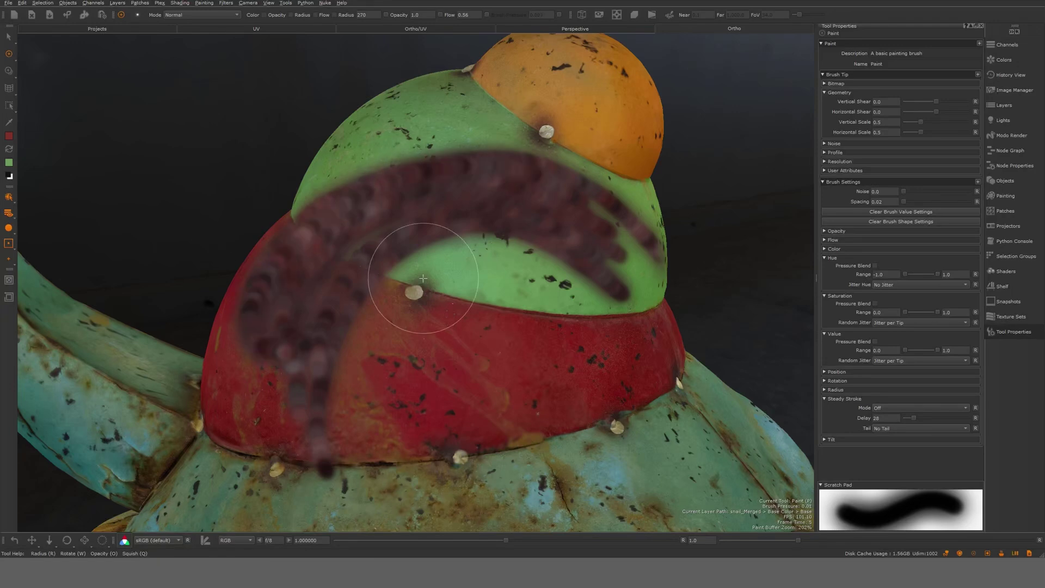
key(ctrl+z)
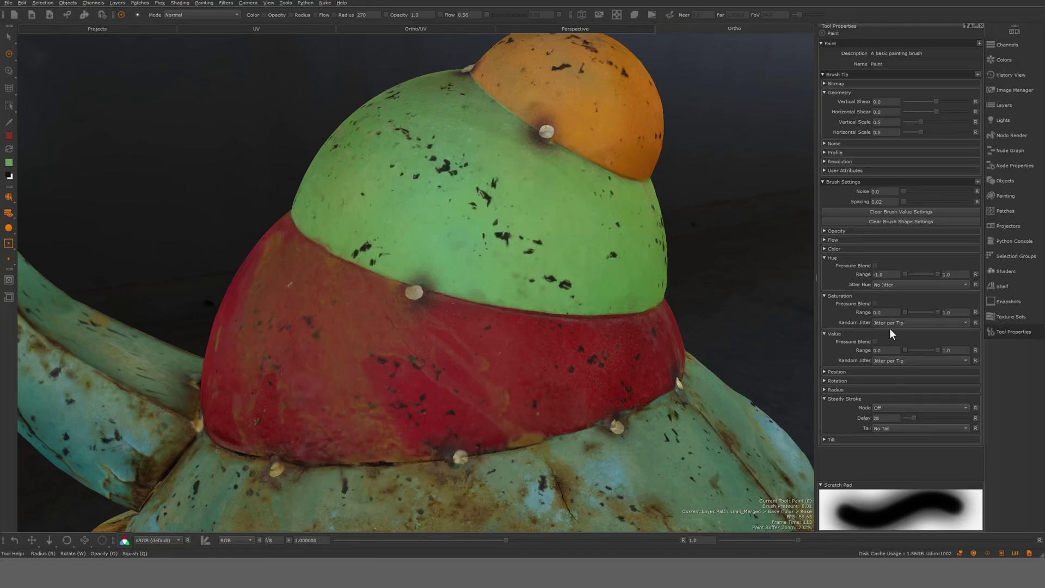
- Set the Saturation and Value jitter to Jitter per Stroke, paint a series of test arcs across the bands, and clear them
click(899, 324)
click(907, 317)
click(892, 362)
click(896, 355)
mouse_move(660, 270)
mouse_down()
mouse_move(640, 240)
mouse_move(280, 284)
mouse_up()
mouse_move(599, 298)
mouse_down()
mouse_move(240, 381)
mouse_move(248, 403)
mouse_up()
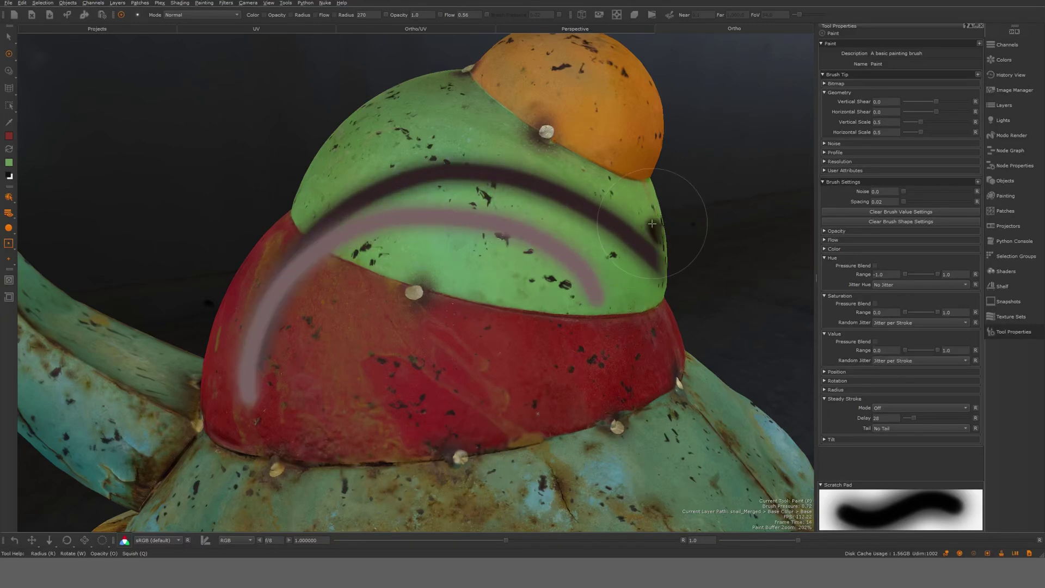
drag(238, 304, 236, 375)
mouse_move(673, 234)
mouse_down()
mouse_move(361, 134)
mouse_move(186, 380)
mouse_up()
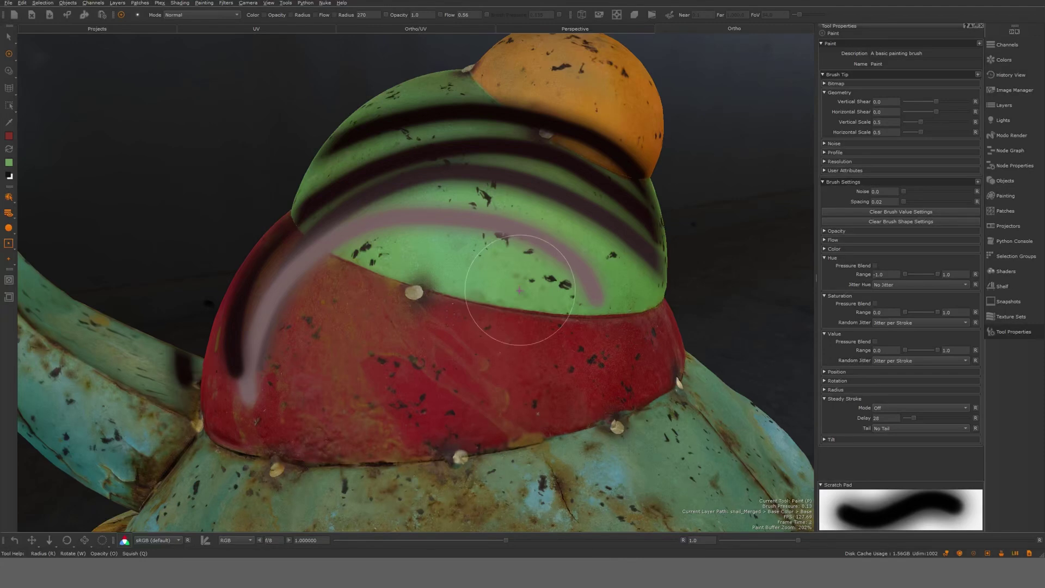
mouse_move(650, 300)
mouse_down()
mouse_move(508, 247)
mouse_move(294, 422)
mouse_up()
drag(670, 333, 352, 423)
key(ctrl+shift+c)
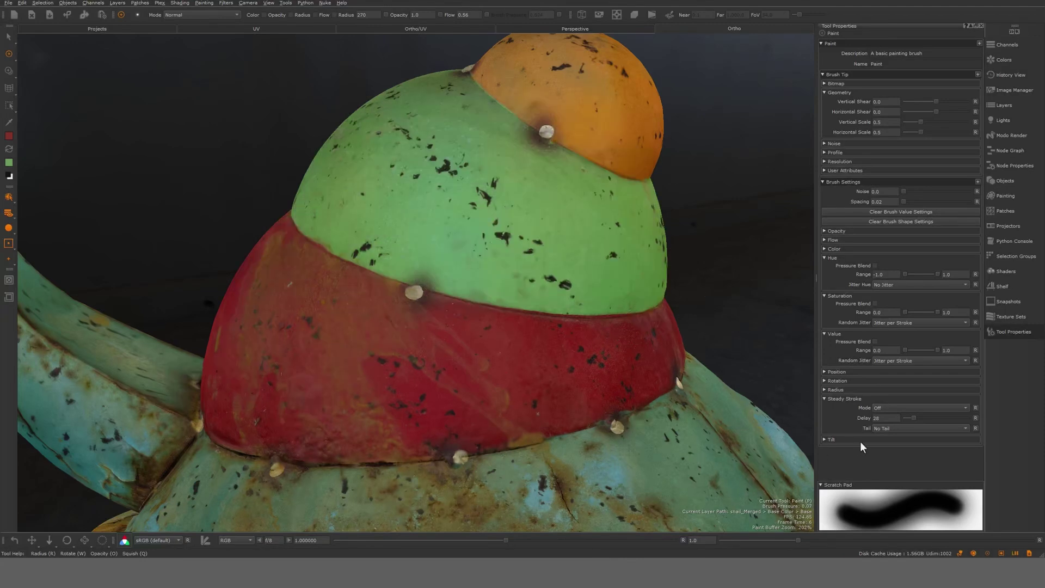
- Lower the upper Value range to 0.246 and reduce the upper Saturation range, paint one test arc, and clear it
drag(937, 350, 928, 351)
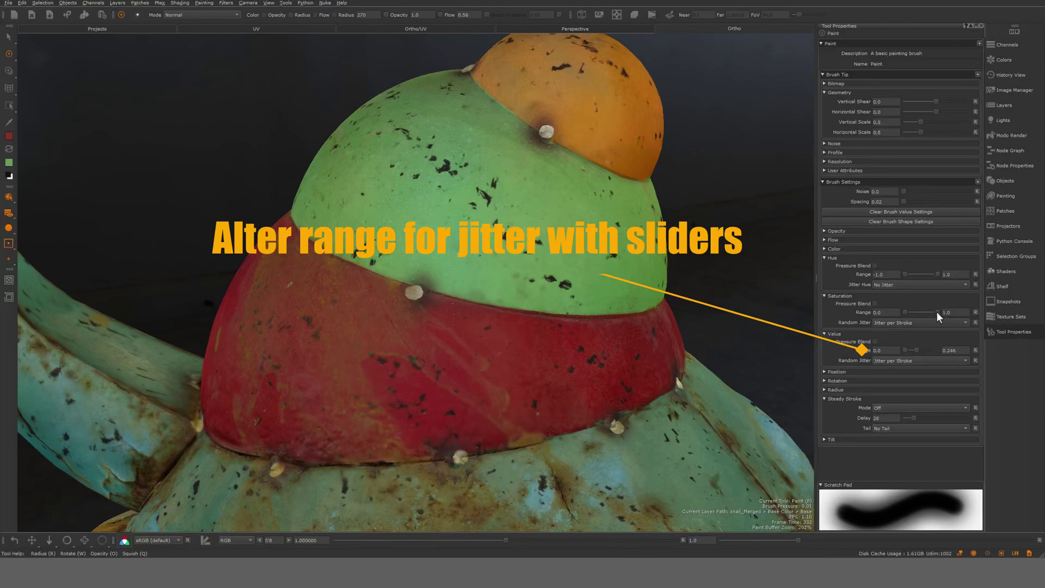
mouse_move(673, 269)
mouse_down()
mouse_move(381, 201)
mouse_move(276, 349)
mouse_up()
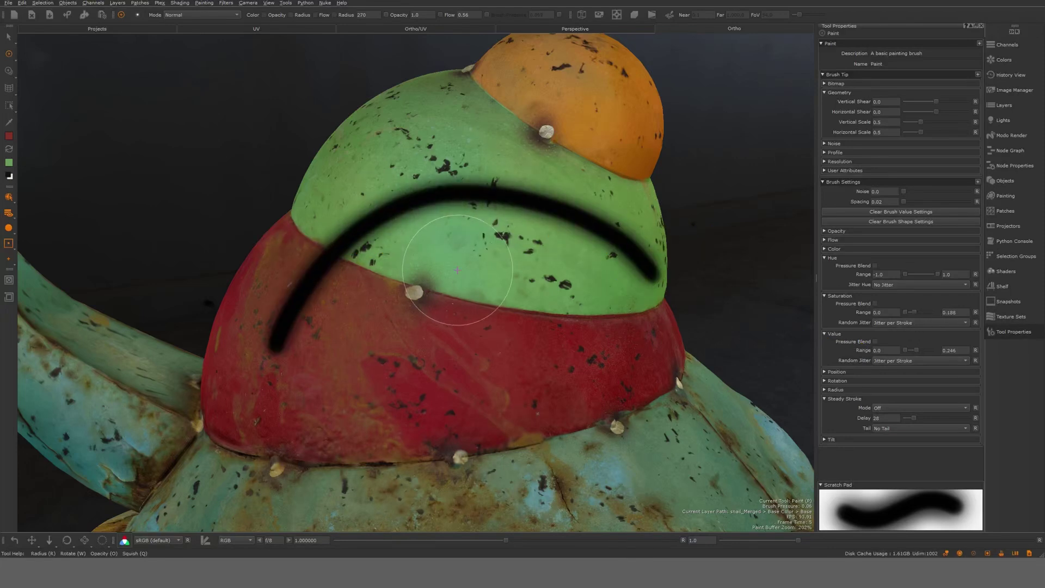
key(BackSpace)
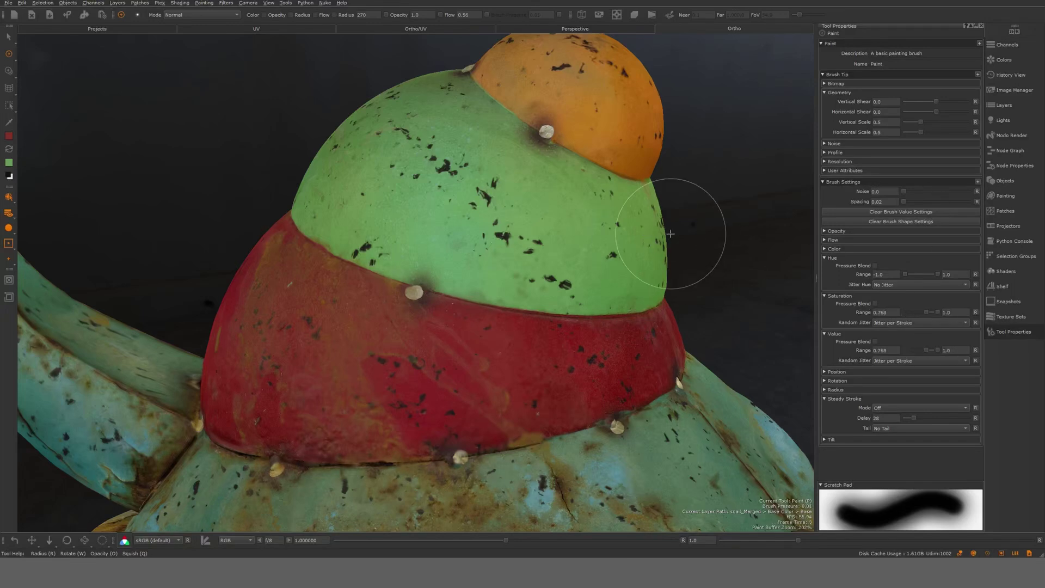
- Set the Saturation and Value jitter ranges to 0.768–1.0 and paint overlapping reddish arcs over the upper green band
mouse_move(651, 240)
mouse_down()
mouse_move(355, 252)
mouse_move(306, 322)
mouse_up()
mouse_move(619, 240)
mouse_down()
mouse_move(549, 215)
mouse_move(320, 316)
mouse_up()
mouse_move(624, 189)
mouse_down()
mouse_move(505, 184)
mouse_move(326, 280)
mouse_up()
mouse_move(574, 180)
mouse_down()
mouse_move(501, 170)
mouse_move(315, 262)
mouse_up()
mouse_move(578, 148)
mouse_down()
mouse_move(329, 209)
mouse_move(305, 242)
mouse_up()
mouse_move(578, 141)
mouse_down()
mouse_move(330, 188)
mouse_move(299, 234)
mouse_up()
drag(572, 110, 302, 223)
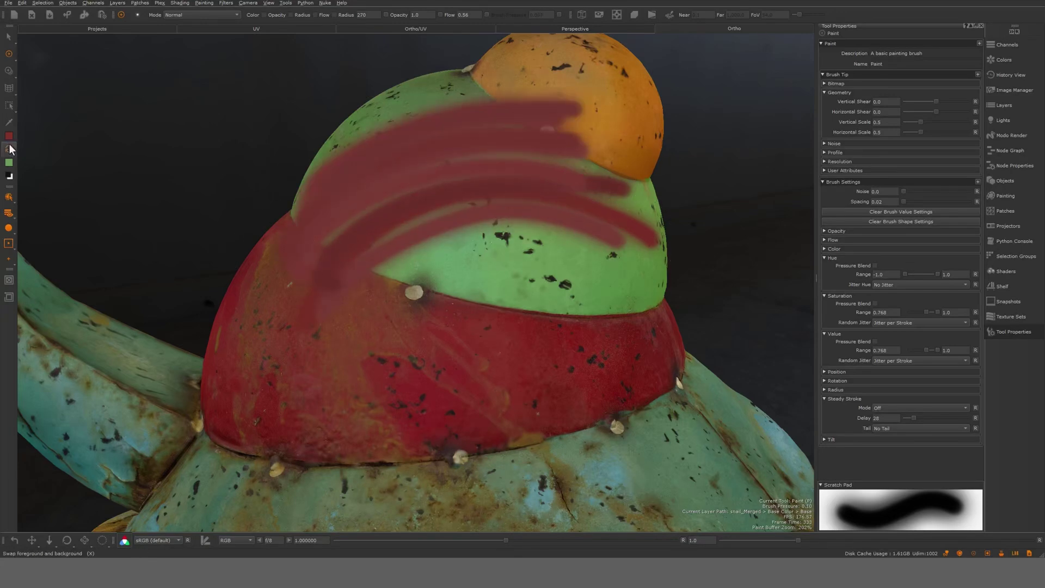
- Add more reddish arcs along the lower part of the green band and clear all the test strokes
mouse_move(641, 242)
mouse_down()
mouse_move(340, 285)
mouse_move(327, 361)
mouse_up()
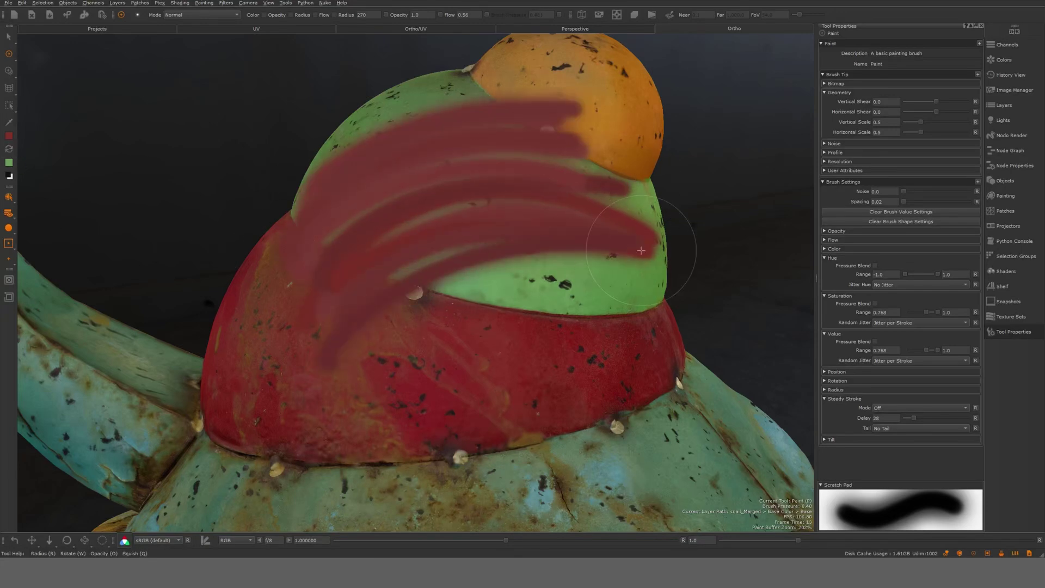
drag(637, 261, 354, 354)
drag(615, 269, 430, 310)
drag(649, 274, 403, 343)
mouse_move(648, 288)
mouse_down()
mouse_move(548, 297)
mouse_move(489, 348)
mouse_up()
key(ctrl+shift+c)
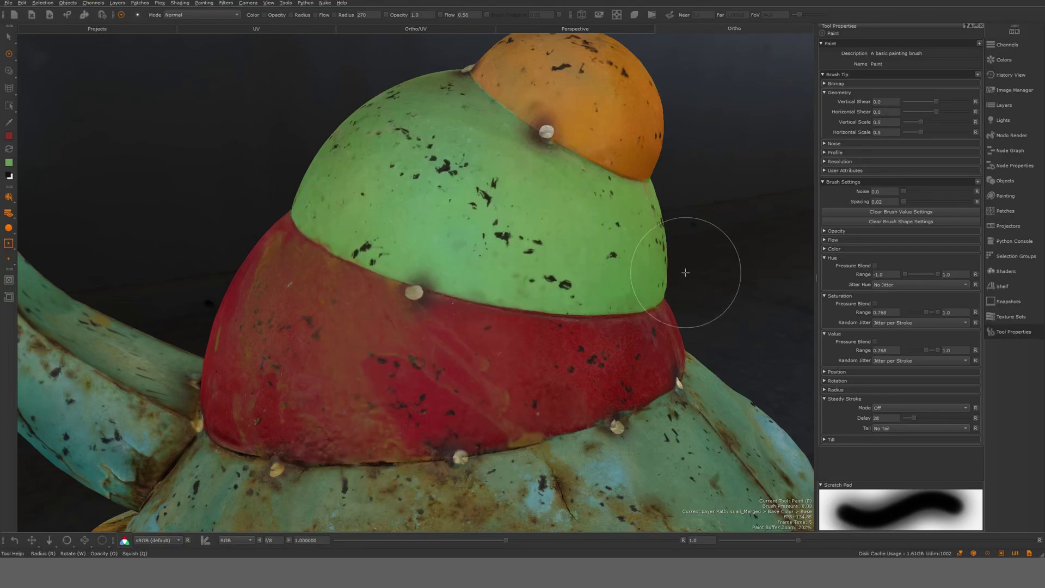
- Paint separate reddish arcs across the bands, set the Saturation and Value jitter to No Jitter, and clear the strokes
mouse_move(686, 272)
mouse_down()
mouse_move(522, 226)
mouse_move(338, 294)
mouse_move(280, 335)
mouse_up()
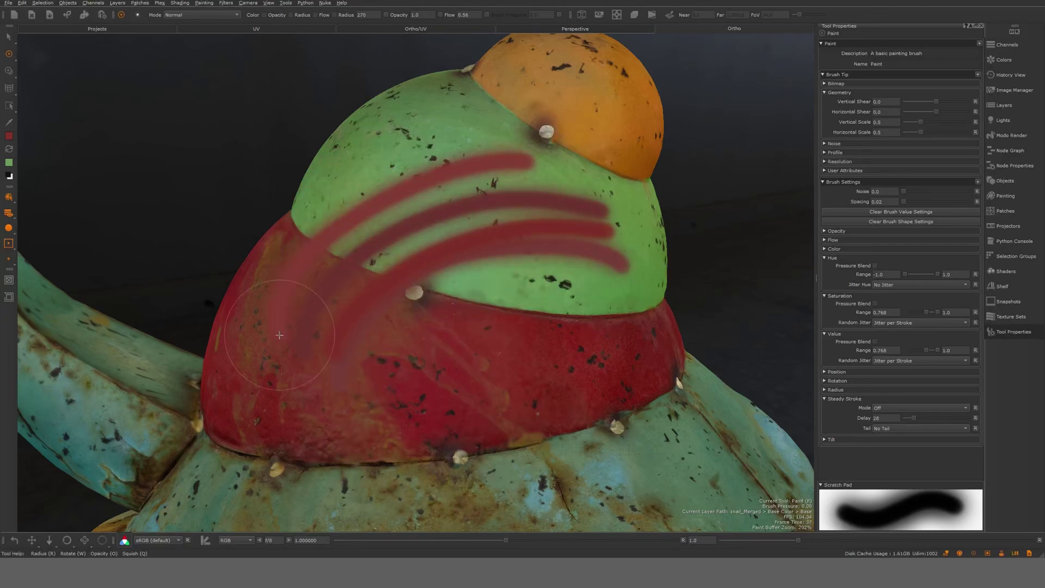
click(904, 323)
click(902, 315)
click(903, 360)
key(ctrl+shift+c)
- Pick the fuzzyWri... brush from the Organic Brushes, paint a thin test arc on the green band, and undo it
key(k)
key(k)
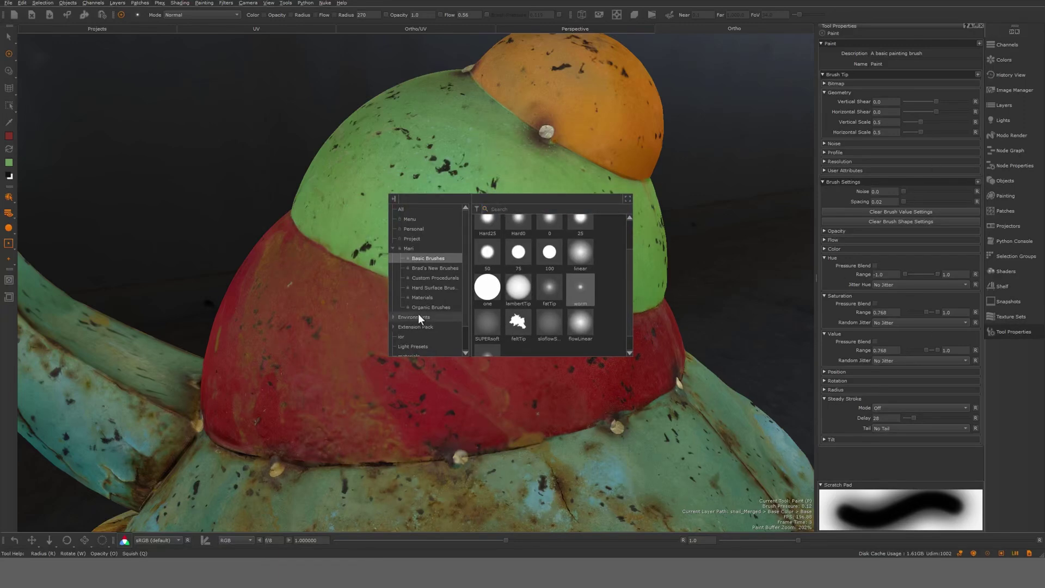
click(430, 307)
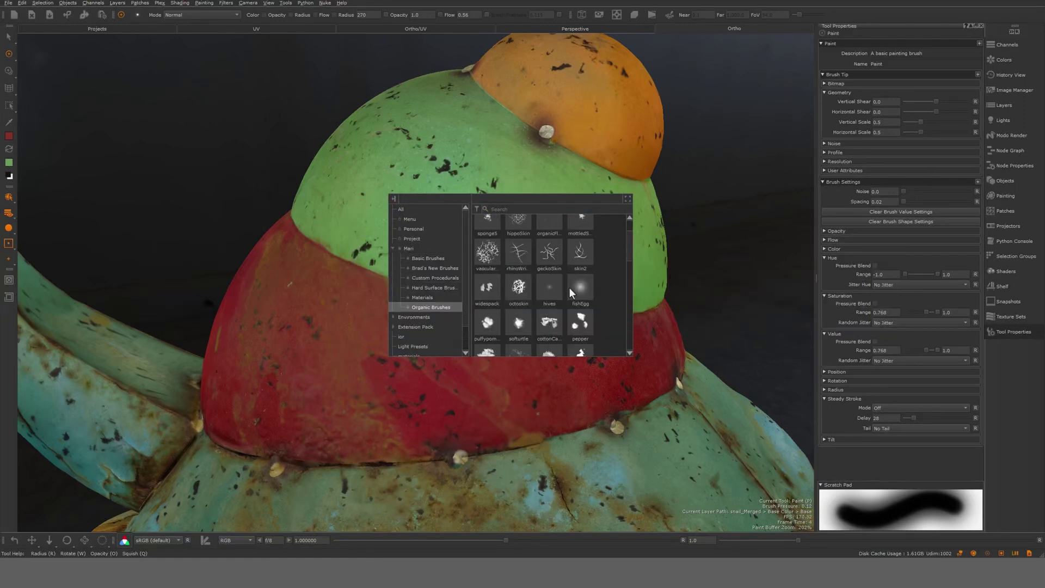
mouse_move(390, 277)
mouse_down()
mouse_move(565, 205)
mouse_move(342, 259)
mouse_up()
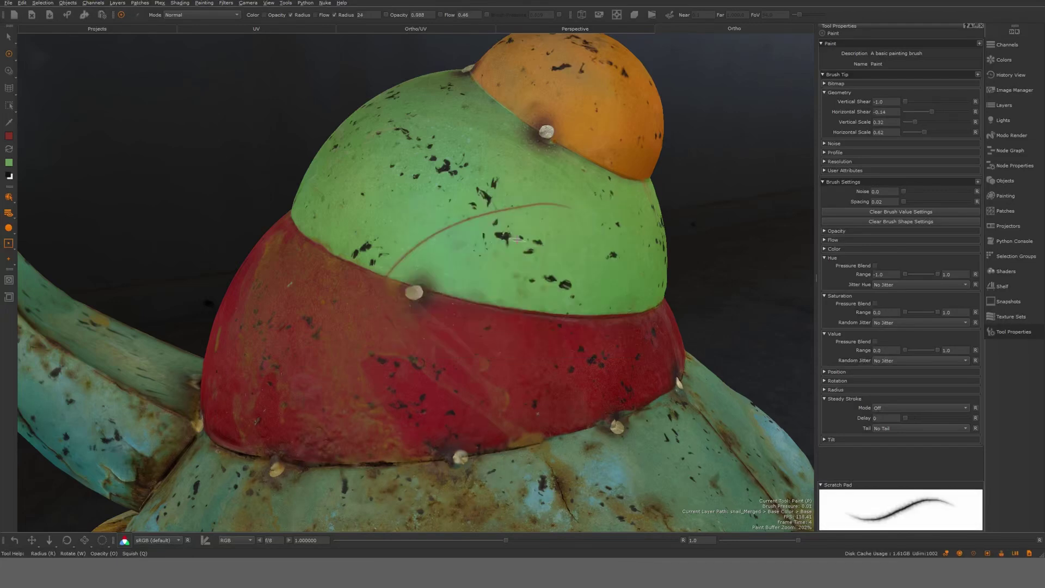
key(ctrl+z)
- Paint a series of curved test strokes over the green band with the fuzzy organic brush and clear them
mouse_move(587, 220)
mouse_down()
mouse_move(458, 209)
mouse_move(360, 247)
mouse_up()
mouse_move(546, 234)
mouse_down()
mouse_move(389, 233)
mouse_move(339, 258)
mouse_up()
drag(558, 234, 357, 270)
drag(588, 224, 337, 257)
drag(545, 174, 310, 239)
drag(513, 160, 303, 236)
mouse_move(510, 145)
mouse_down()
mouse_move(484, 145)
mouse_move(299, 231)
mouse_up()
drag(487, 127, 294, 231)
key(BackSpace)
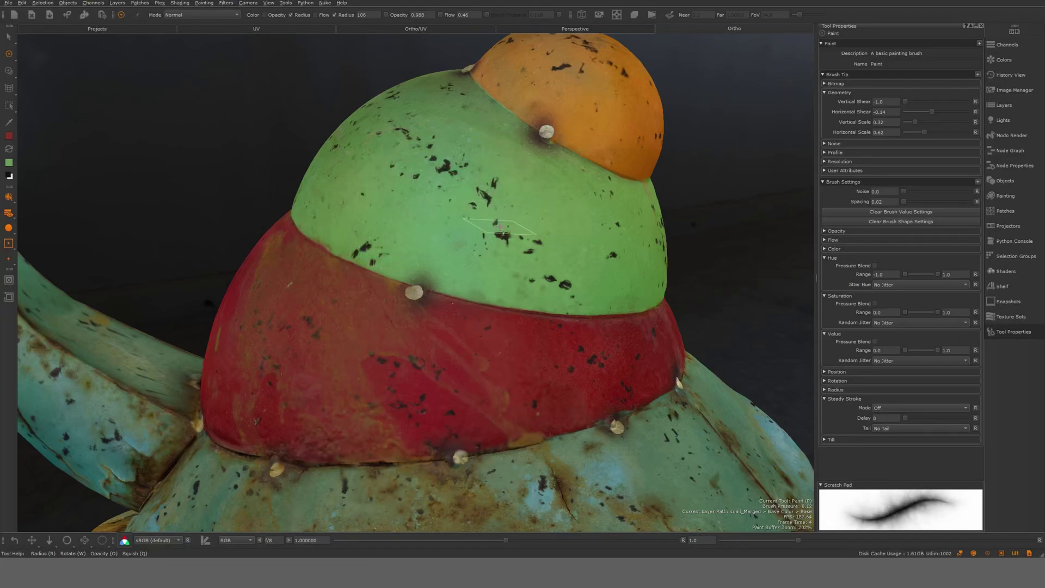
- Enlarge and then reduce the brush radius, and paint one soft red arc across the green band
key(r)
mouse_move(492, 228)
mouse_down()
mouse_move(599, 224)
mouse_move(545, 224)
mouse_move(569, 224)
mouse_up()
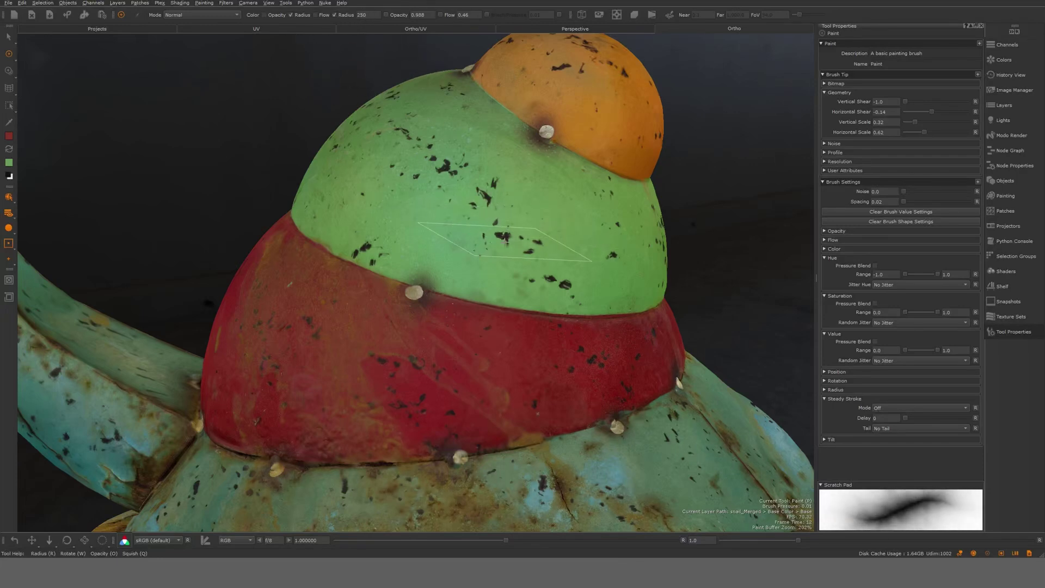
key(r)
drag(494, 235, 484, 234)
drag(583, 213, 564, 209)
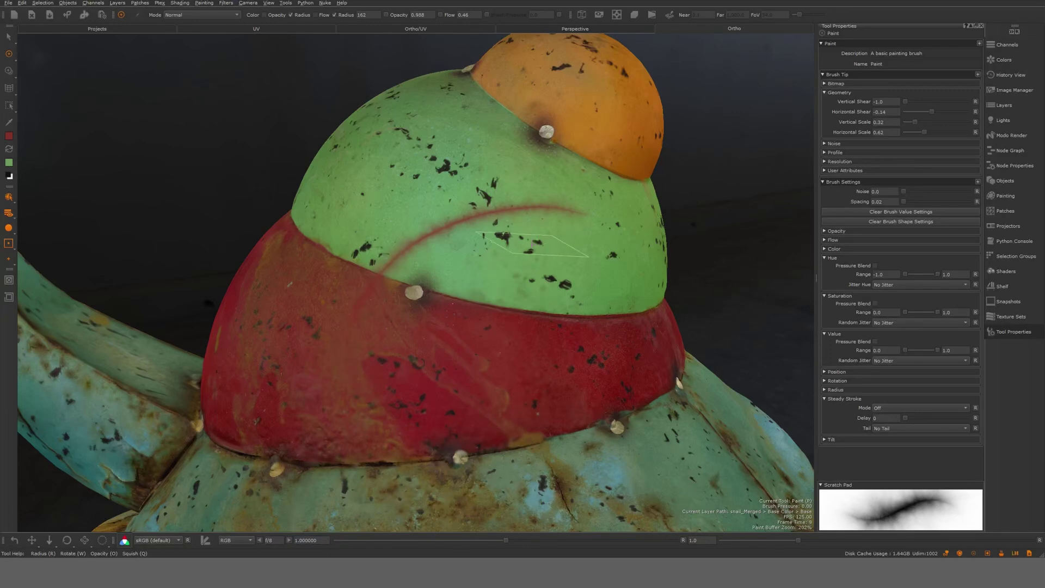
- Readjust the brush size and tip angle, paint more tapered red arcs over the green band, and clear them all
key(r)
mouse_move(518, 210)
mouse_down()
mouse_move(529, 211)
mouse_move(335, 246)
mouse_up()
drag(577, 198, 364, 208)
mouse_move(571, 177)
mouse_down()
mouse_move(513, 166)
mouse_move(322, 230)
mouse_up()
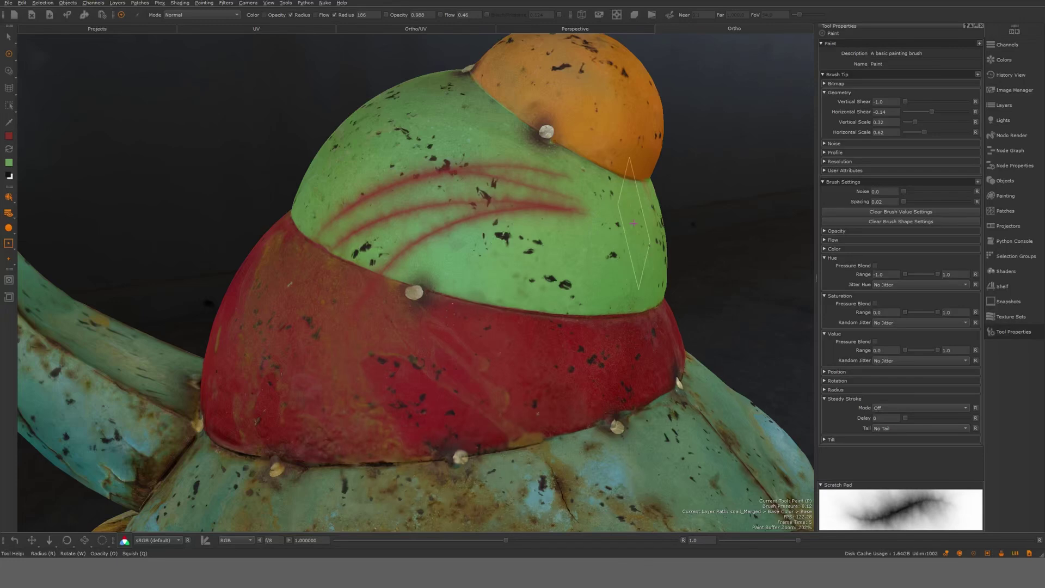
drag(626, 223, 470, 286)
mouse_move(640, 248)
mouse_down()
mouse_move(443, 292)
mouse_move(455, 296)
mouse_up()
drag(598, 272, 478, 300)
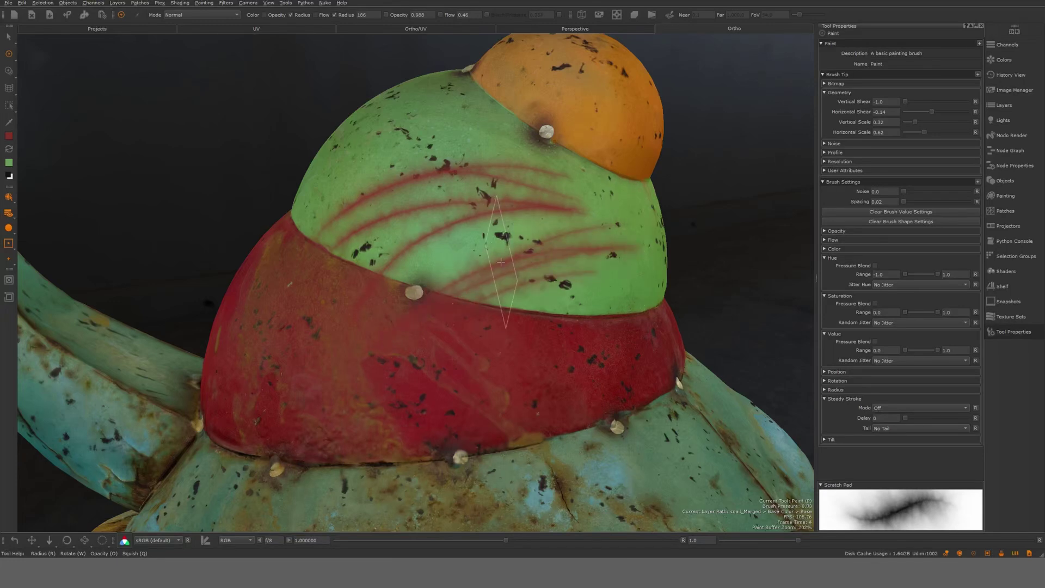
key(ctrl+shift+c)
- Pick a streaky brush from the Hard Surface Brushes, paint a vertical test stroke down the bands, and undo it
key(k)
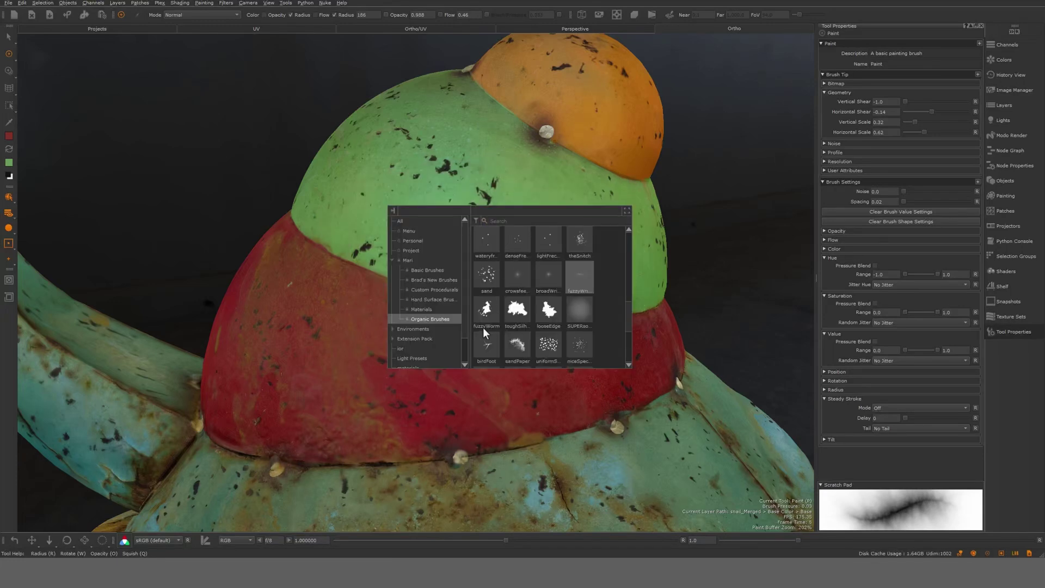
click(433, 299)
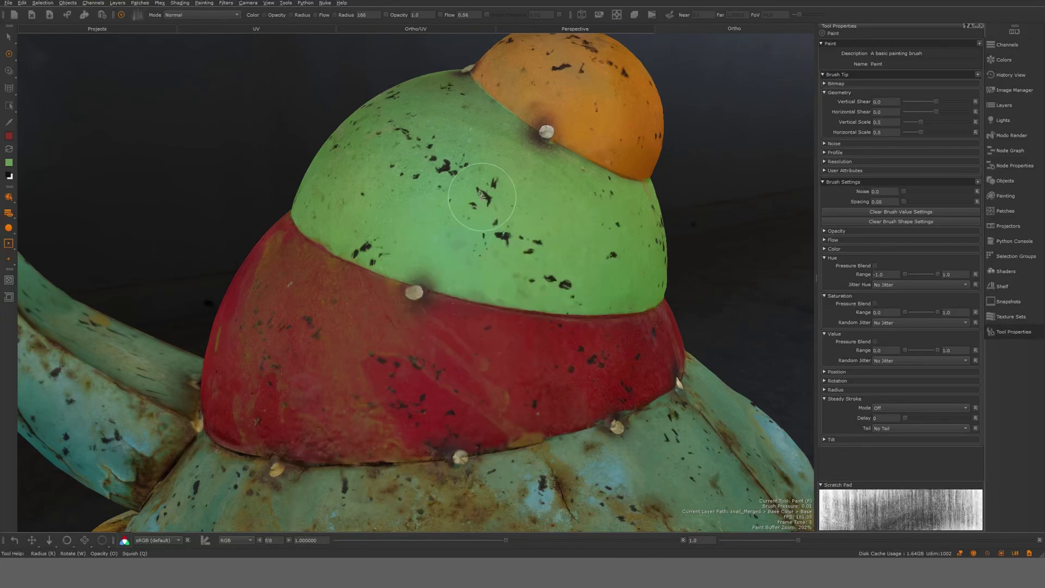
drag(481, 178, 475, 361)
key(ctrl+z)
- Paint several vertical streaks down the green band with the hard surface brush and clear them
drag(500, 176, 501, 321)
mouse_move(539, 198)
mouse_down()
mouse_move(539, 324)
mouse_move(563, 327)
mouse_up()
drag(583, 199, 586, 323)
drag(510, 182, 510, 315)
key(BackSpace)
- Rotate the brush tip so its streaks run horizontally and paint horizontal red streaks across the green band
key(w)
drag(456, 190, 517, 192)
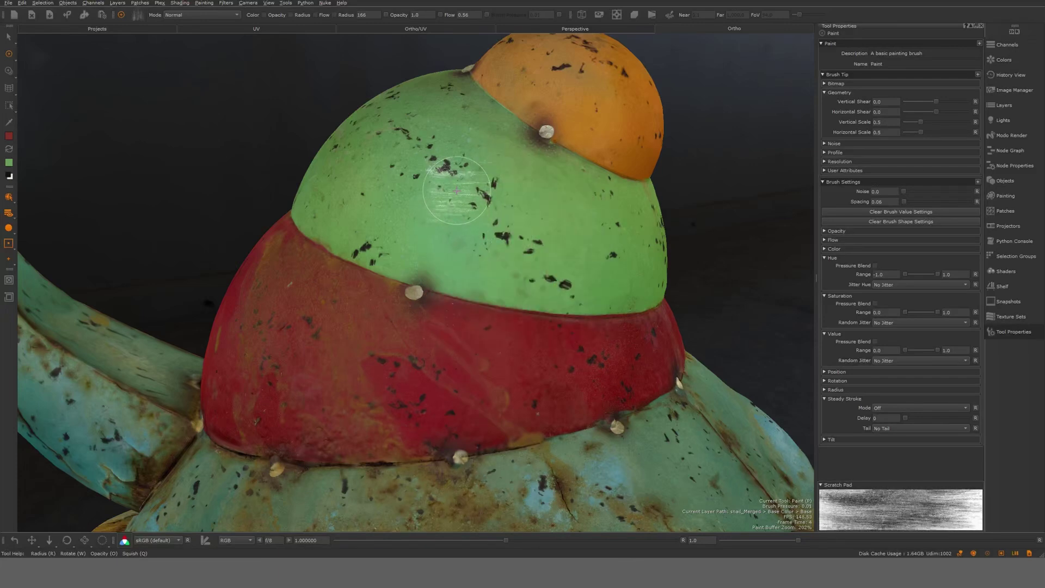
mouse_move(594, 197)
mouse_down()
mouse_move(345, 213)
mouse_move(577, 213)
mouse_move(322, 180)
mouse_move(512, 217)
mouse_move(528, 239)
mouse_up()
key(w)
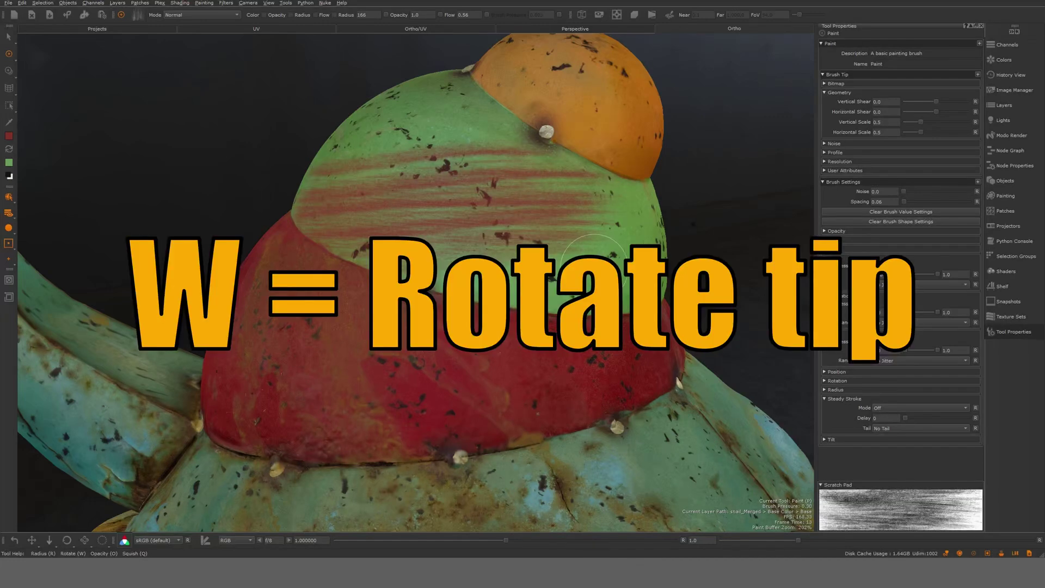
drag(593, 262, 369, 266)
- Rotate the brush tip back to vertical streaks and replace the horizontal strokes with vertical red ones on the green band
key(w)
drag(469, 243, 512, 243)
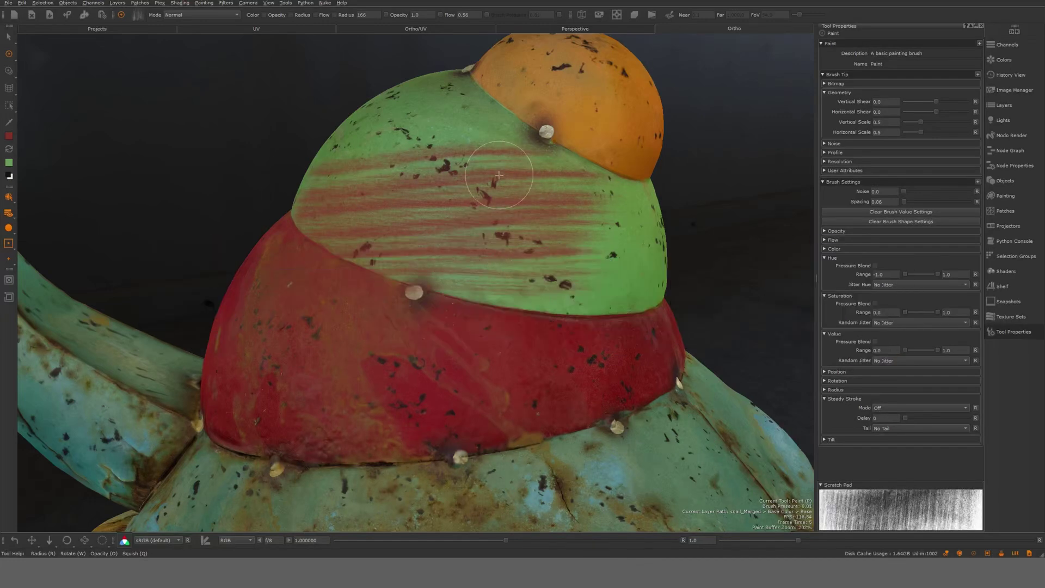
drag(500, 163, 491, 256)
key(ctrl+shift+c)
mouse_move(474, 136)
mouse_down()
mouse_move(479, 267)
mouse_move(521, 277)
mouse_move(592, 272)
mouse_up()
drag(477, 292, 414, 251)
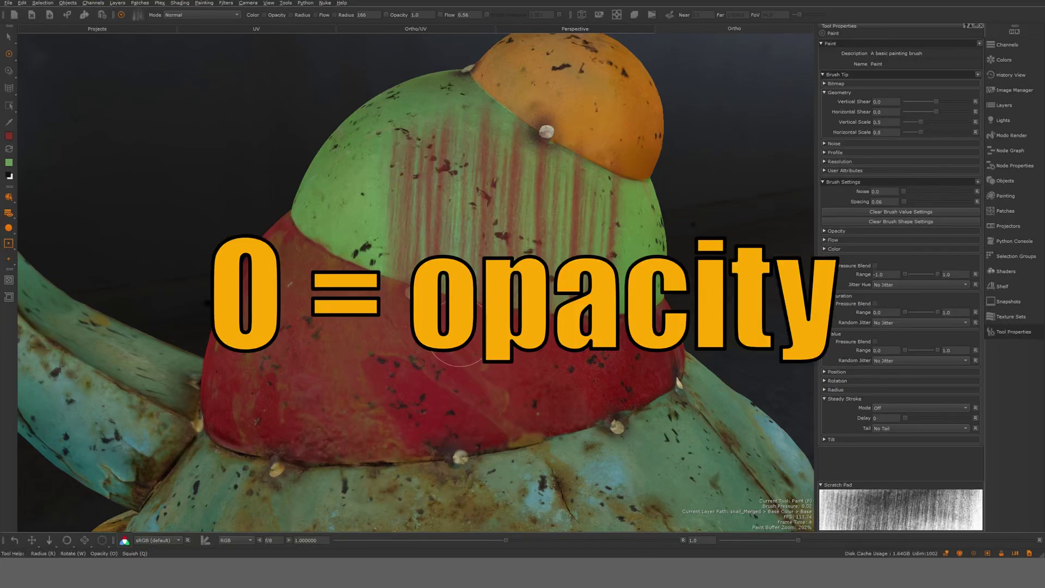
- Swap the foreground and background colors to paint green streaks over the red band, and swap back to red for further streaks
key(x)
drag(434, 216, 431, 311)
drag(556, 374, 584, 332)
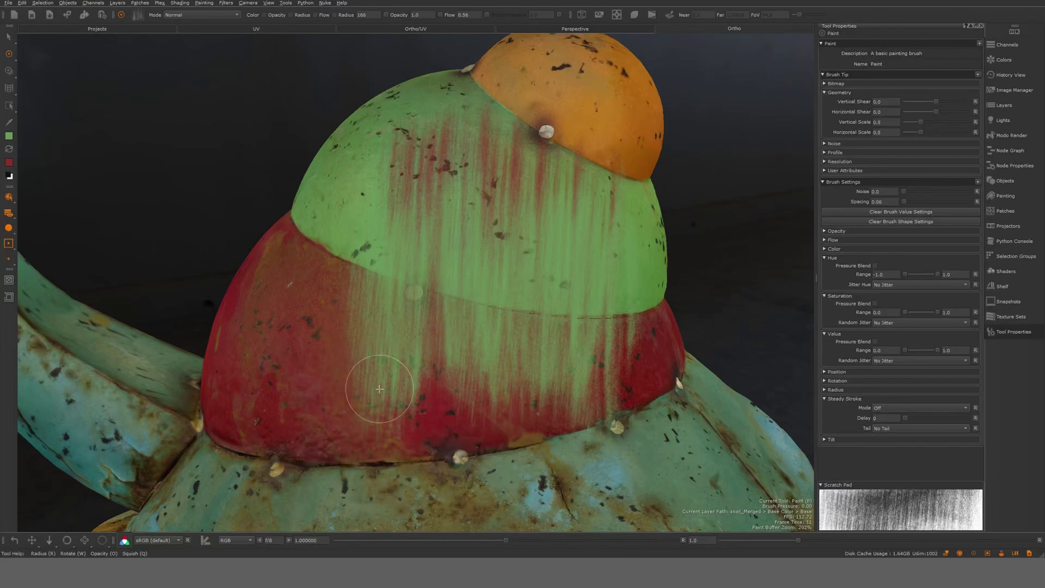
key(x)
mouse_move(380, 388)
mouse_down()
mouse_move(423, 348)
mouse_move(517, 341)
mouse_move(626, 430)
mouse_up()
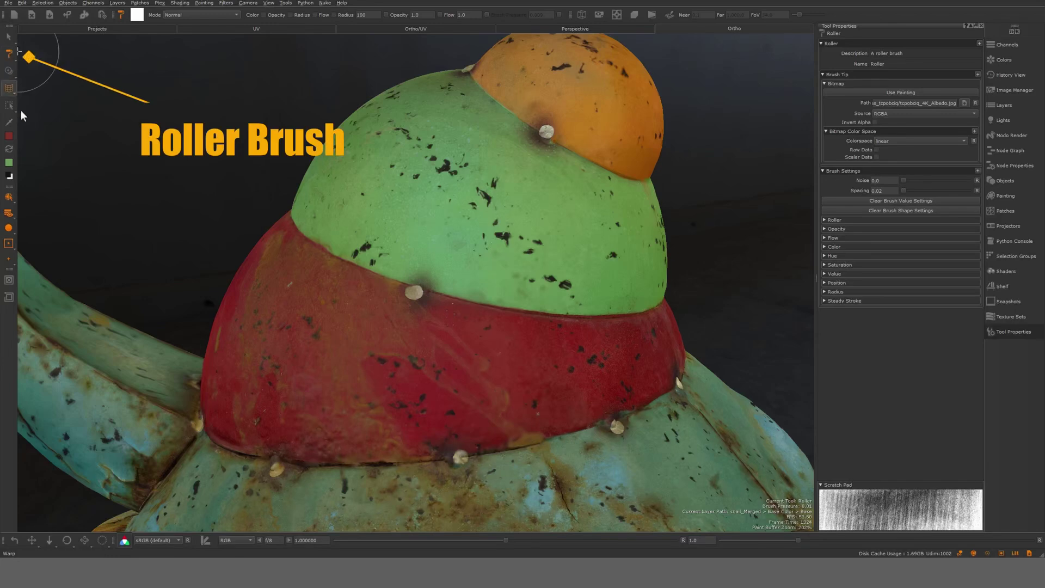
- Expand the Roller brush's repeat settings and check the Black and White Tiles images in the Image Manager
click(834, 220)
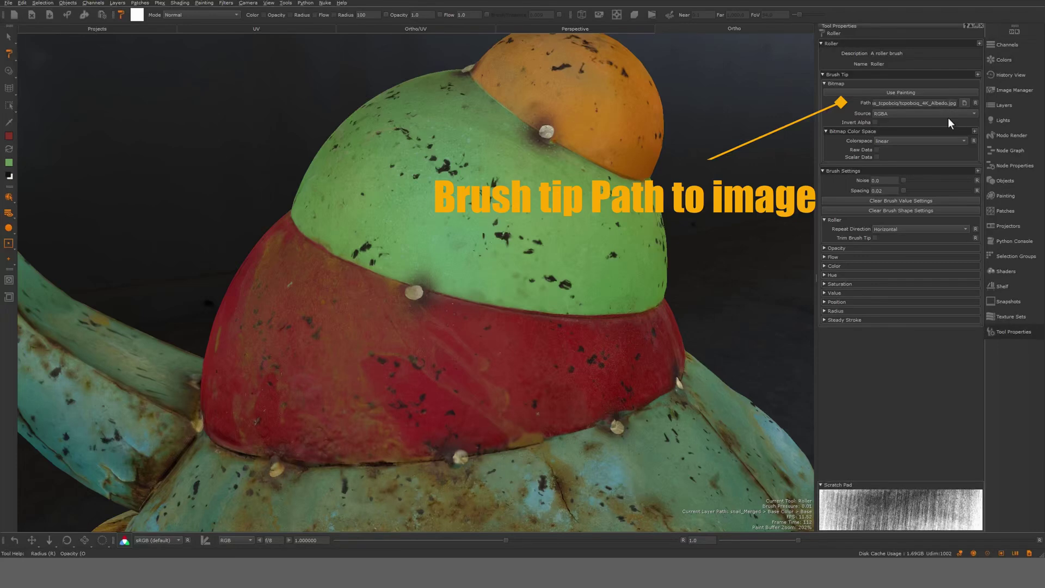
click(1025, 93)
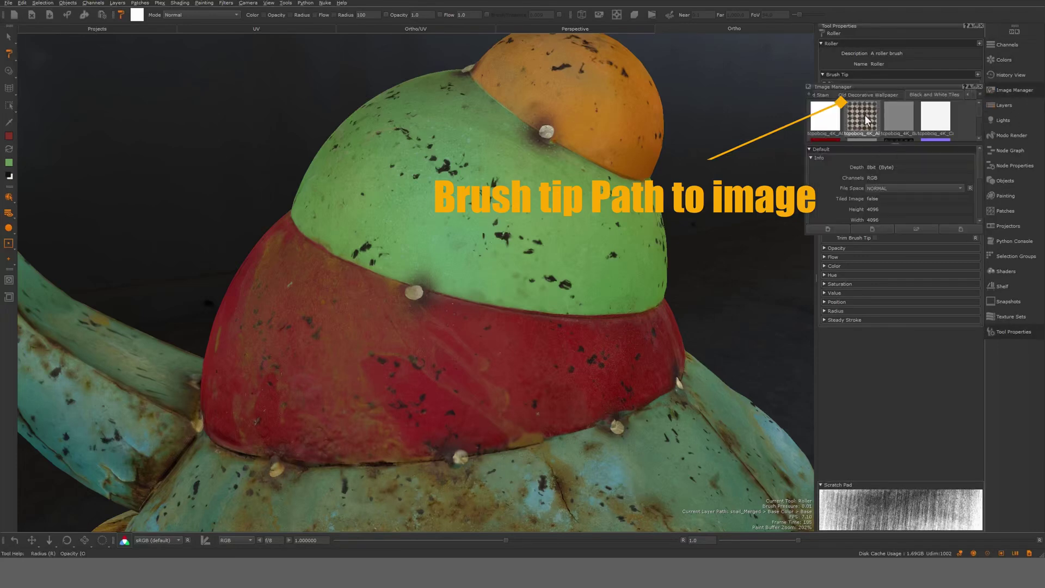
click(1021, 93)
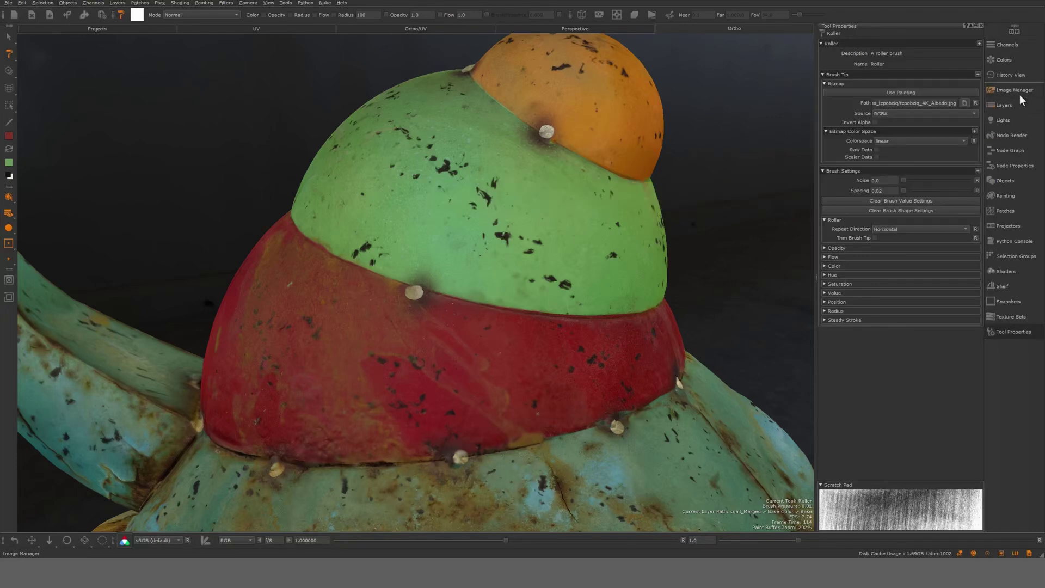
- Choose the Inner Cow Skin texture set and assign its albedo image as the Roller brush's tip bitmap
click(1011, 318)
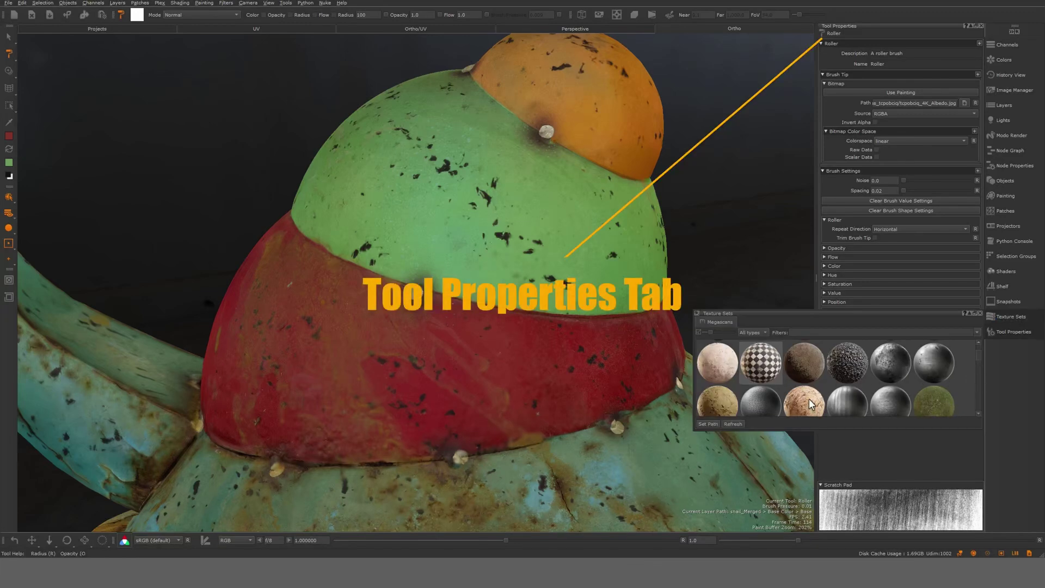
scroll(801, 404, down, 1)
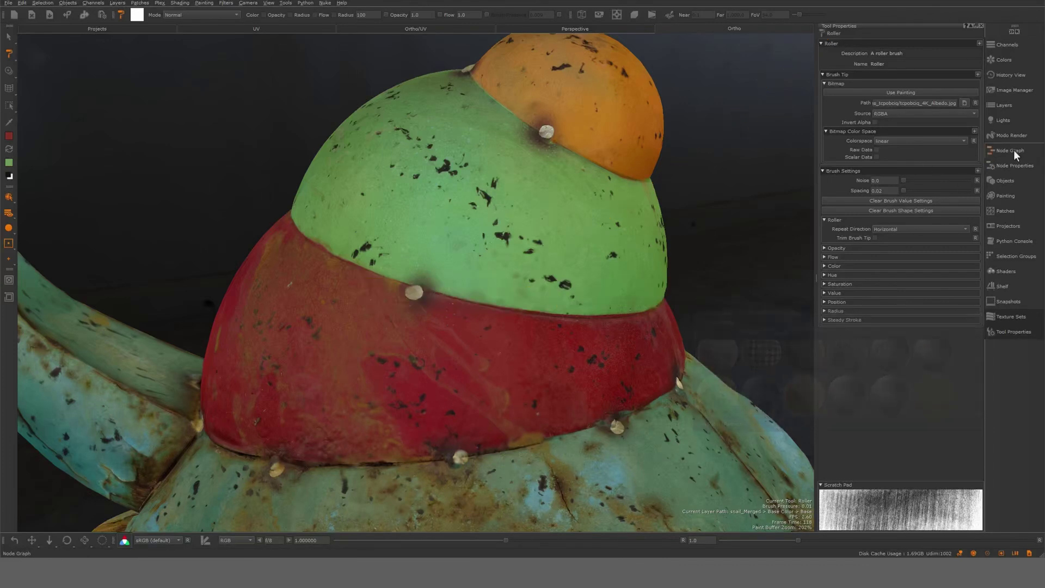
click(1020, 91)
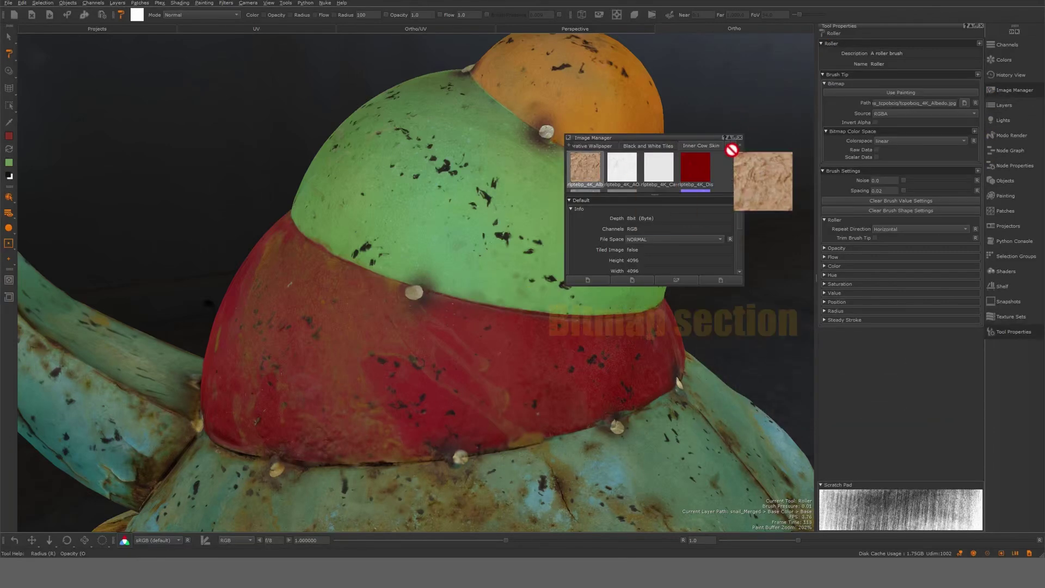
drag(730, 147, 929, 104)
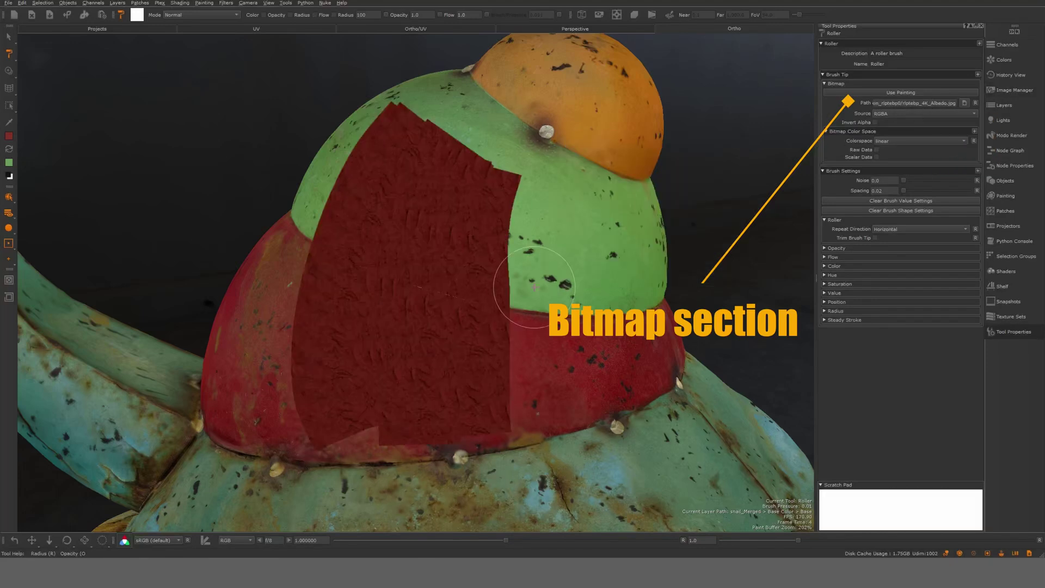
- Paint the cow skin texture over the bands, resetting the colors to white and black for untinted strokes, and clear the paint
drag(535, 287, 594, 196)
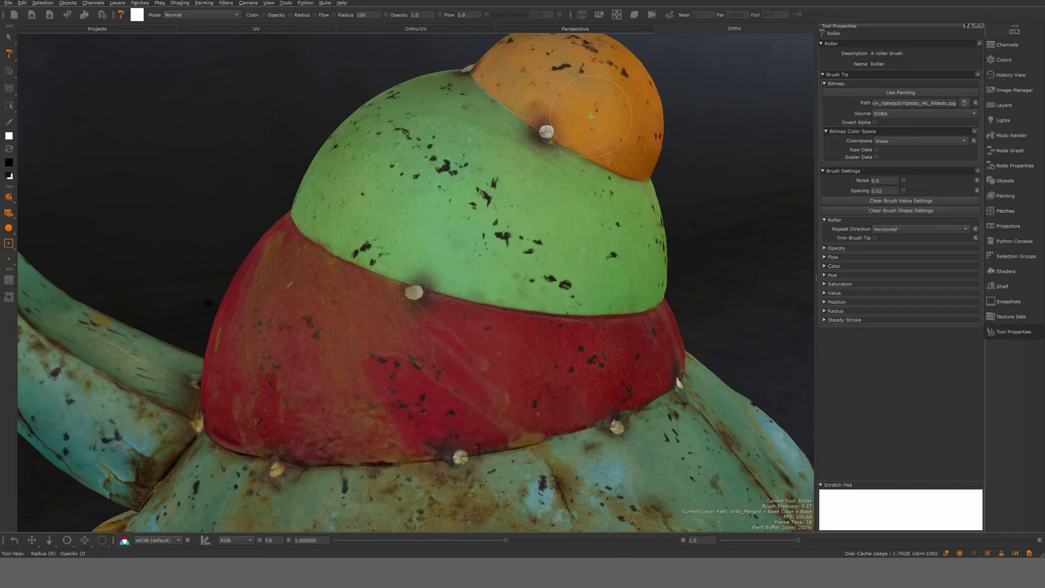
mouse_move(590, 117)
mouse_down()
mouse_move(523, 157)
mouse_move(452, 256)
mouse_move(415, 414)
mouse_move(450, 478)
mouse_up()
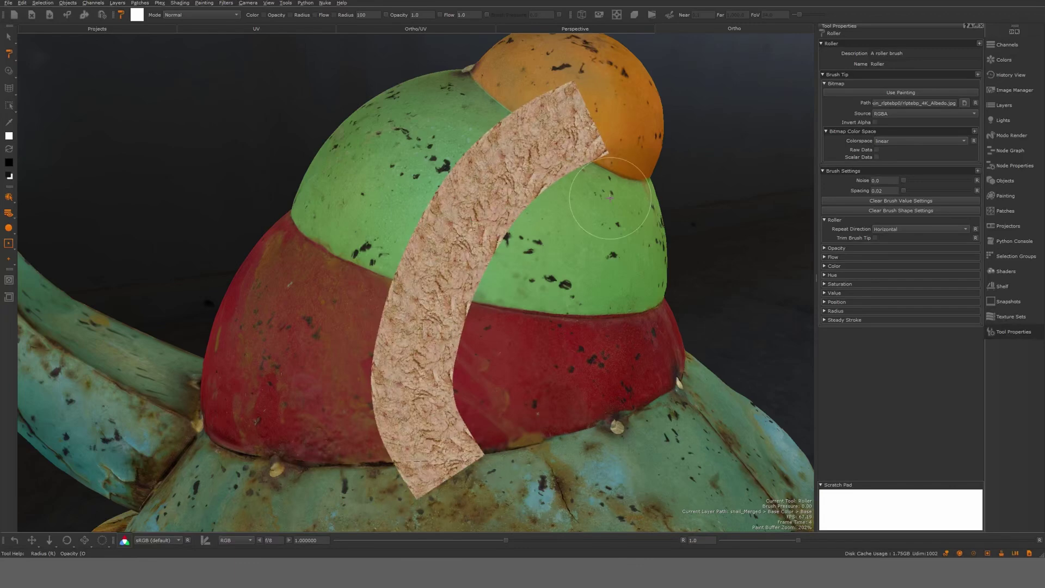
mouse_move(641, 160)
mouse_down()
mouse_move(600, 172)
mouse_move(475, 356)
mouse_up()
drag(514, 79, 349, 484)
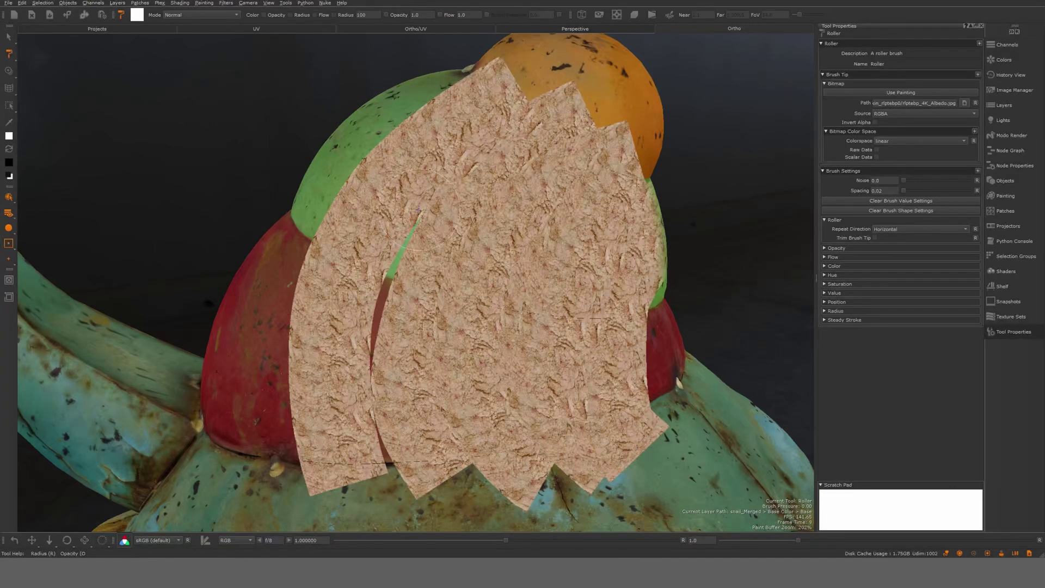
drag(419, 210, 384, 431)
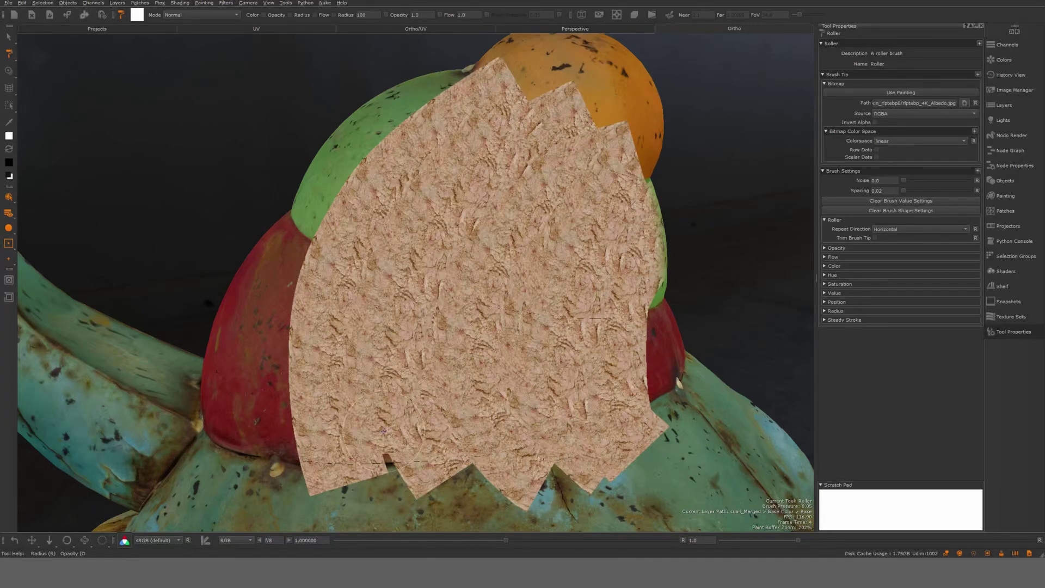
mouse_move(477, 133)
mouse_down()
mouse_move(351, 391)
mouse_move(358, 424)
mouse_up()
mouse_move(511, 154)
mouse_down()
mouse_move(463, 198)
mouse_move(399, 447)
mouse_up()
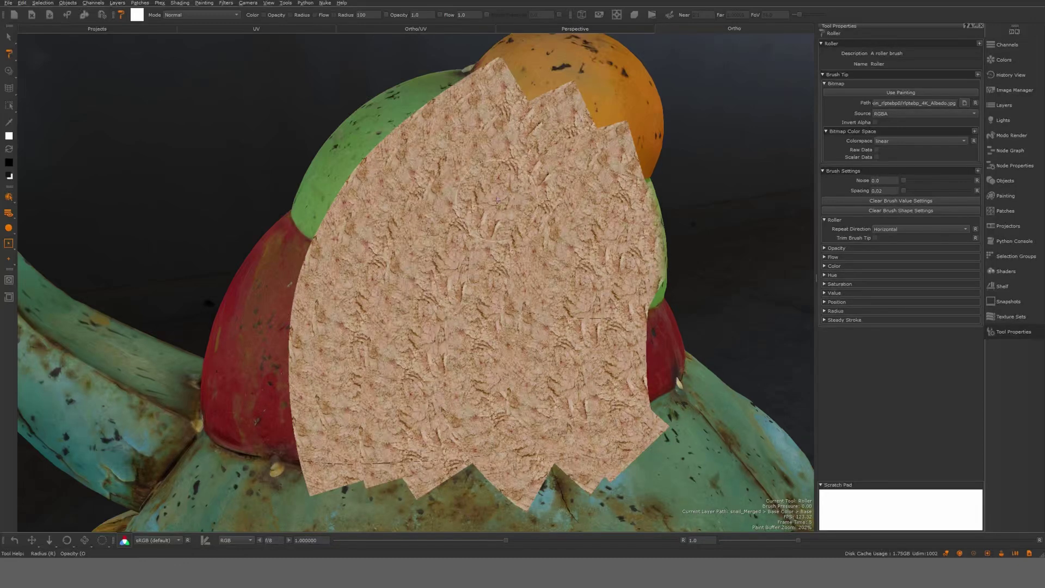
key(ctrl+shift+c)
- Enlarge the Roller brush radius and paint broad, overlapping diagonal strokes of cow skin texture across the green and red bands
key(r)
mouse_move(490, 168)
mouse_down()
mouse_move(534, 177)
mouse_move(452, 243)
mouse_move(423, 375)
mouse_move(484, 494)
mouse_up()
key(ctrl+shift+c)
mouse_move(614, 148)
mouse_down()
mouse_move(375, 350)
mouse_move(77, 378)
mouse_up()
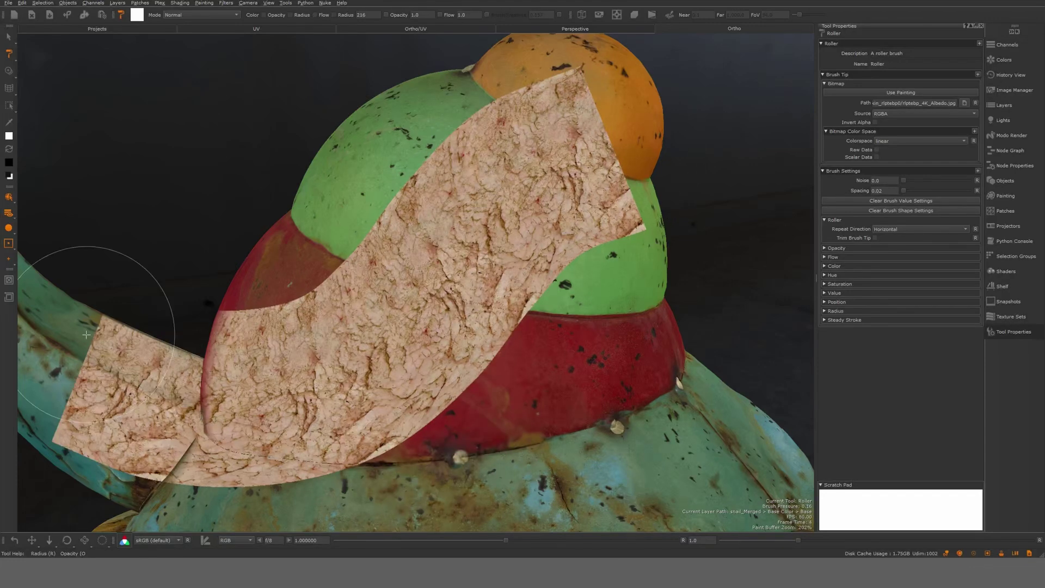
mouse_move(654, 249)
mouse_down()
mouse_move(176, 442)
mouse_move(170, 490)
mouse_up()
key(ctrl+shift+c)
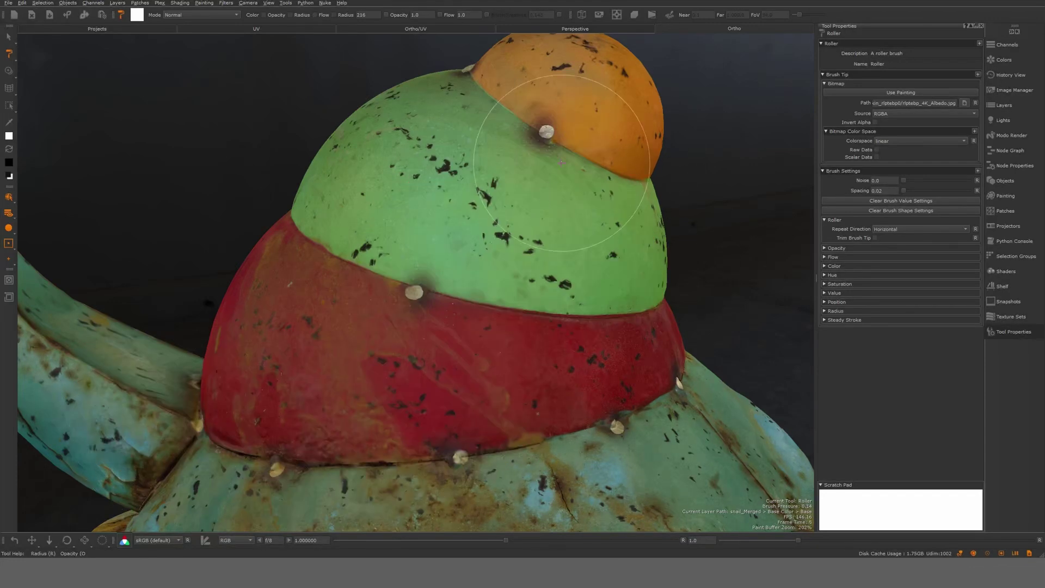
mouse_move(608, 156)
mouse_down()
mouse_move(378, 306)
mouse_move(156, 417)
mouse_up()
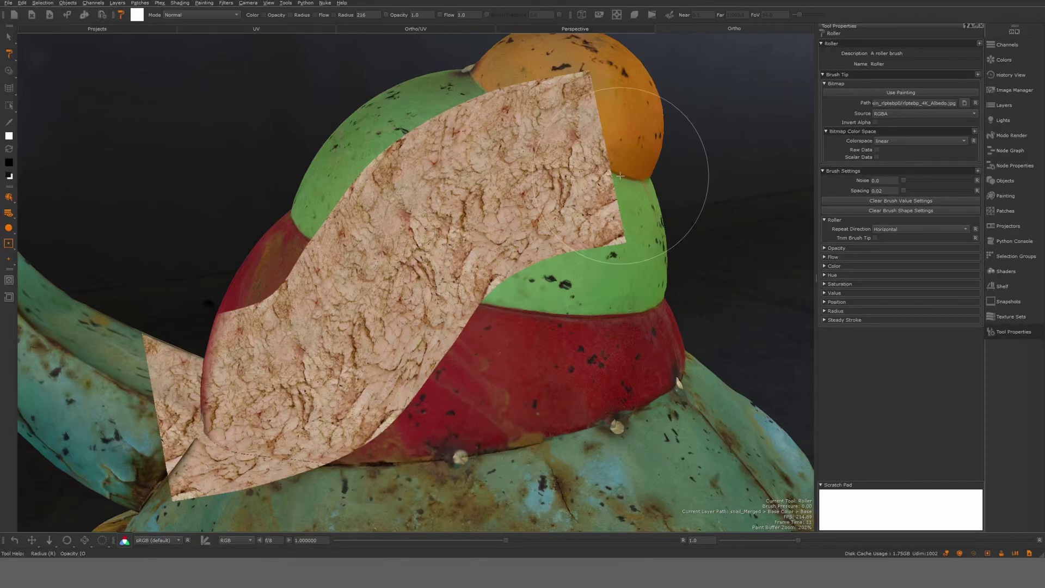
mouse_move(632, 179)
mouse_down()
mouse_move(430, 351)
mouse_move(267, 461)
mouse_up()
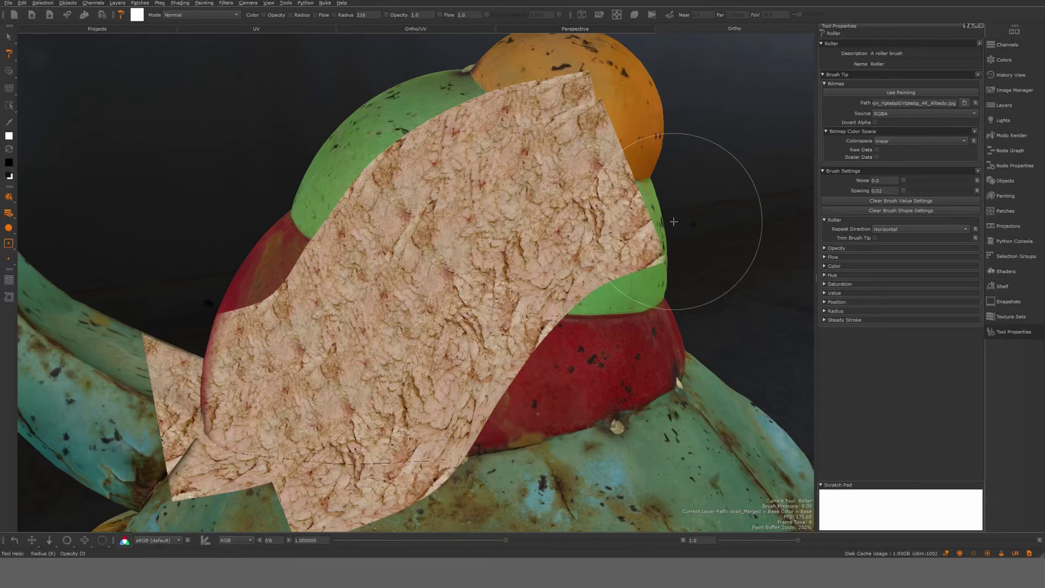
mouse_move(675, 221)
mouse_down()
mouse_move(537, 376)
mouse_move(419, 427)
mouse_up()
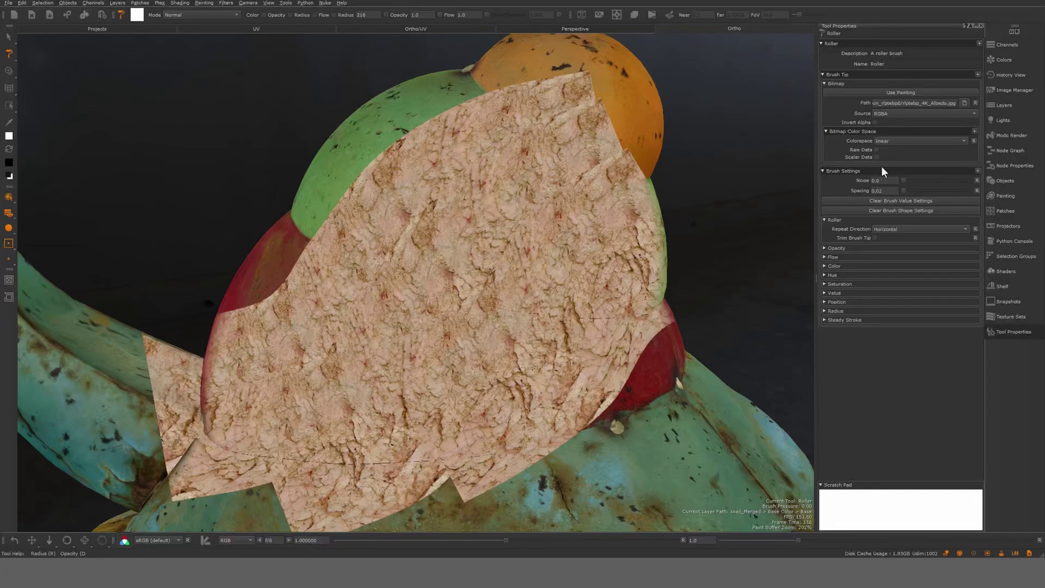
- Set the brush tip's bitmap source to Luminance, test it with diagonal white strokes across the bands, and clear them
click(894, 112)
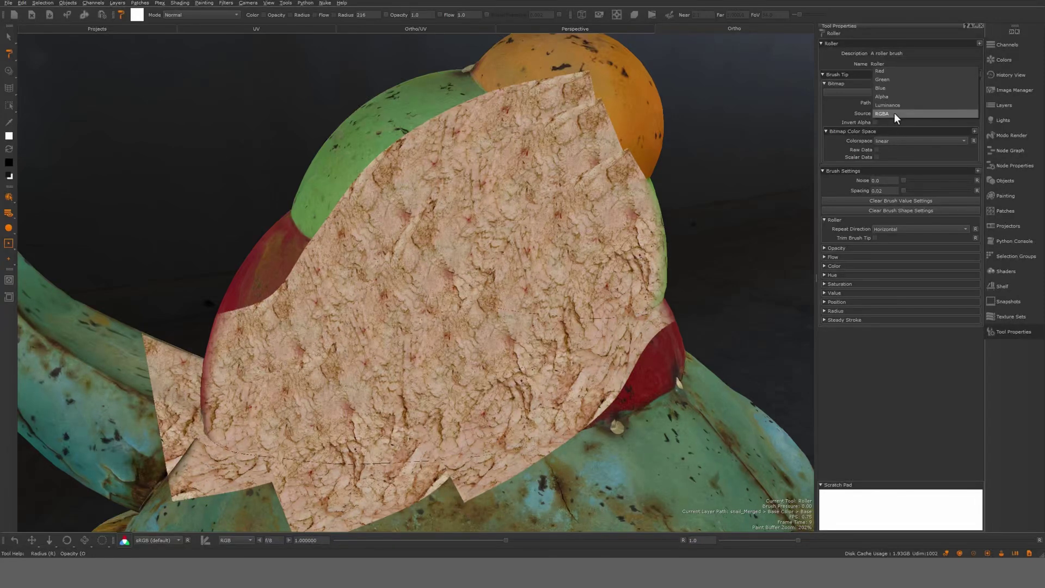
click(896, 105)
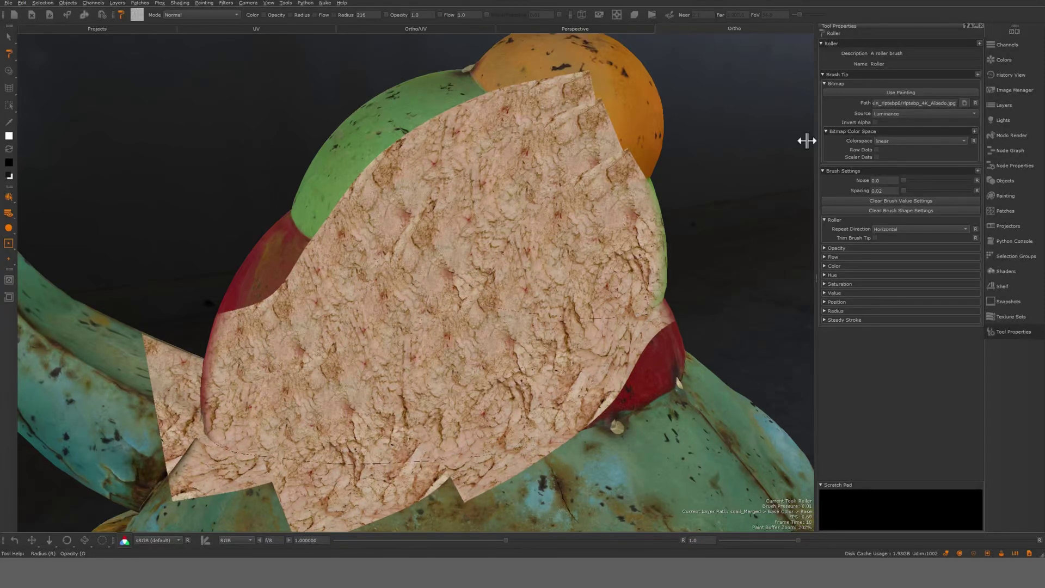
mouse_move(666, 169)
mouse_down()
mouse_move(511, 255)
mouse_move(279, 417)
mouse_up()
key(ctrl+shift+c)
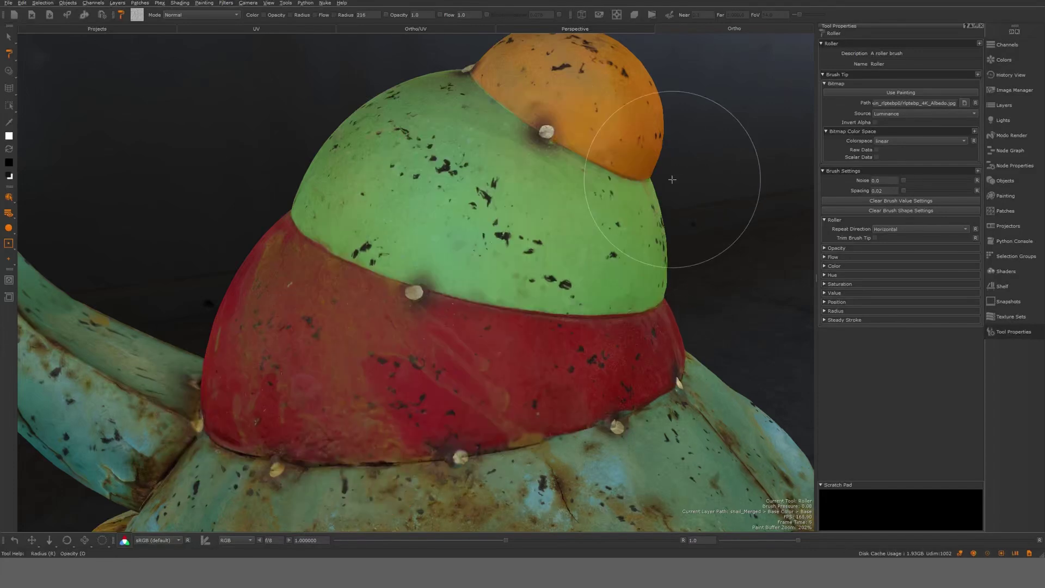
drag(670, 180, 239, 433)
key(ctrl+shift+c)
drag(626, 164, 218, 447)
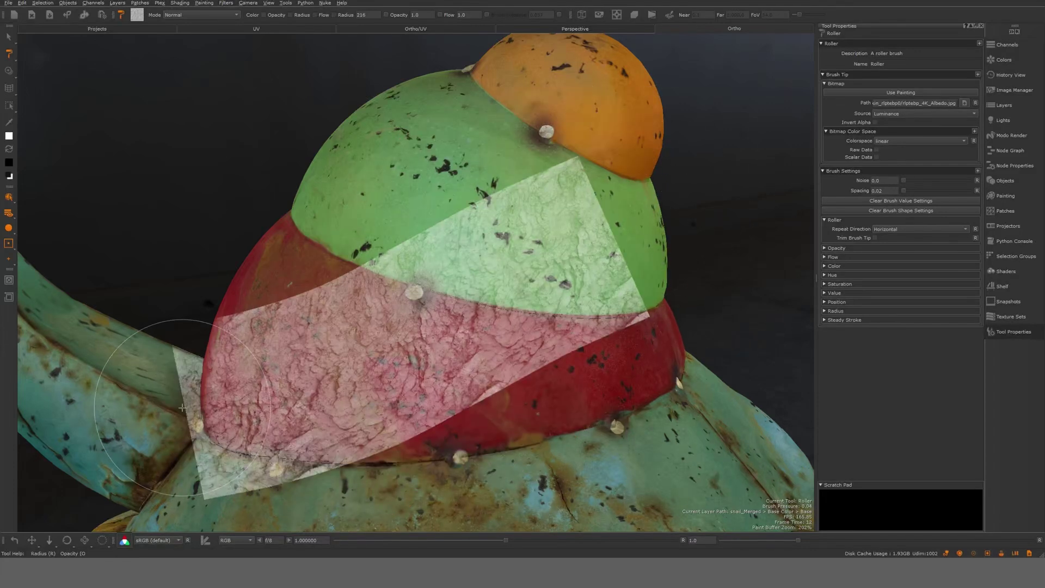
key(BackSpace)
- Set the brush tip's bitmap source to Red, test it with diagonal strokes across the bands, and clear them
click(897, 112)
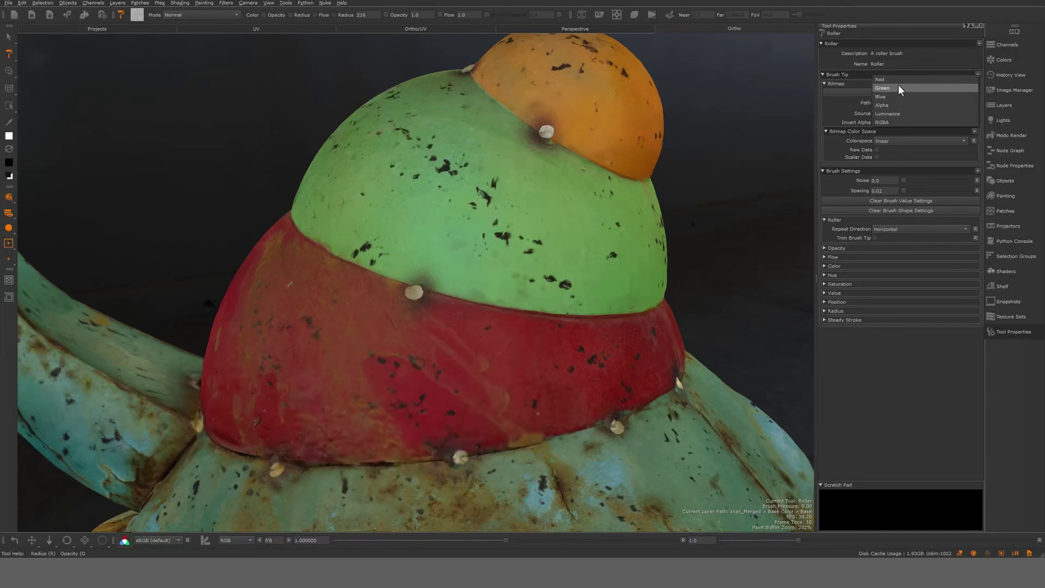
click(900, 80)
drag(638, 228, 245, 386)
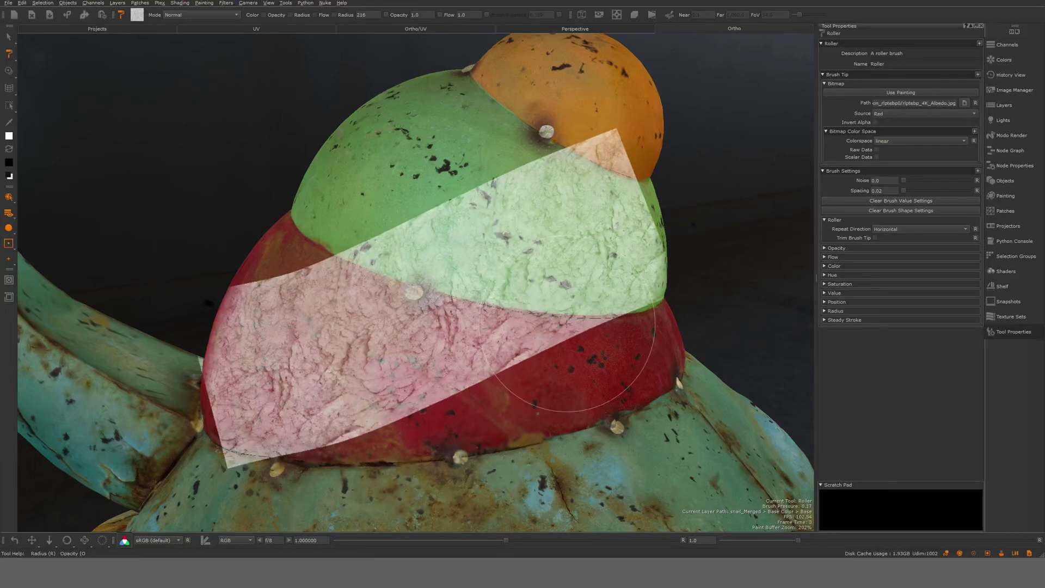
key(BackSpace)
drag(665, 222, 289, 375)
key(BackSpace)
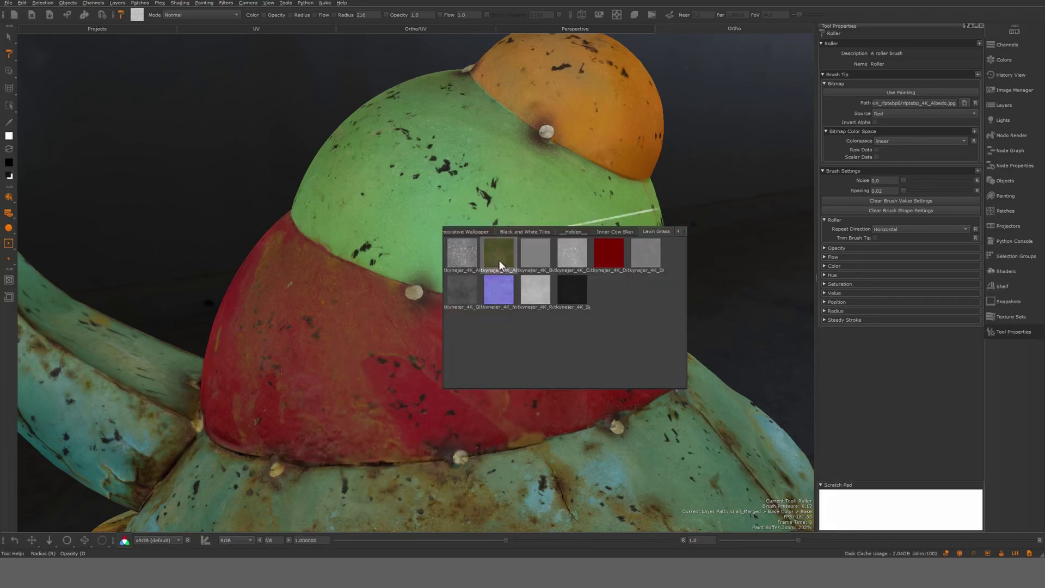
- Assign the Lawn Grass albedo image as the brush tip bitmap and test its Green channel source with diagonal strokes across the bands
mouse_move(499, 263)
mouse_down()
mouse_move(871, 131)
mouse_move(901, 103)
mouse_up()
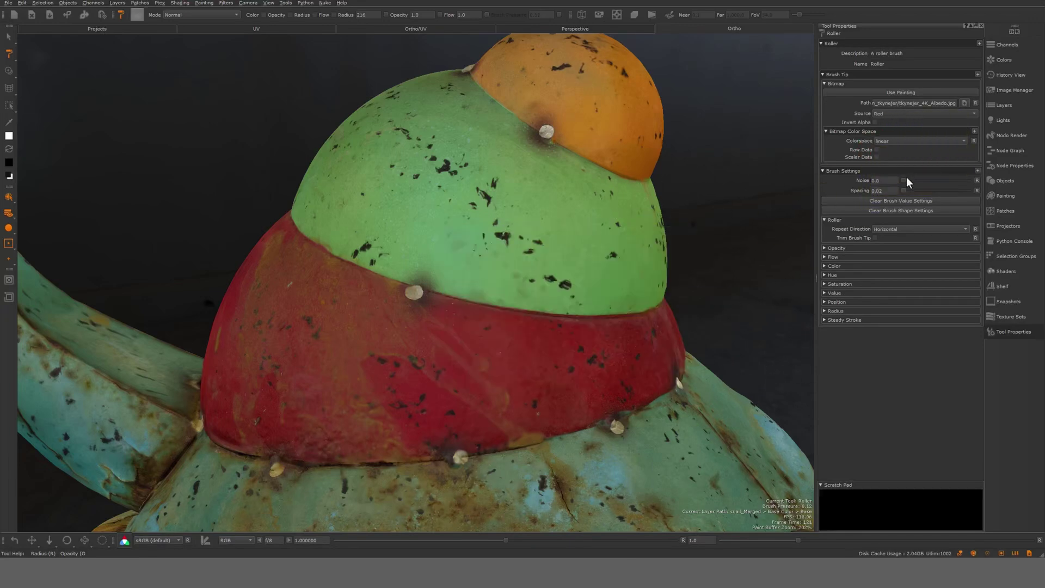
click(893, 113)
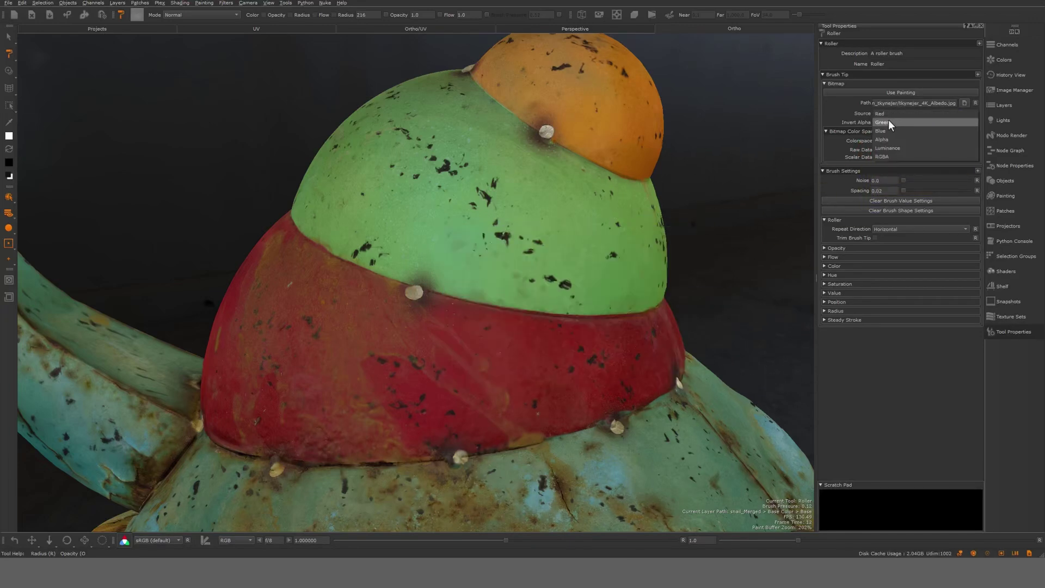
click(889, 120)
mouse_move(680, 163)
mouse_down()
mouse_move(676, 175)
mouse_move(336, 324)
mouse_move(215, 405)
mouse_up()
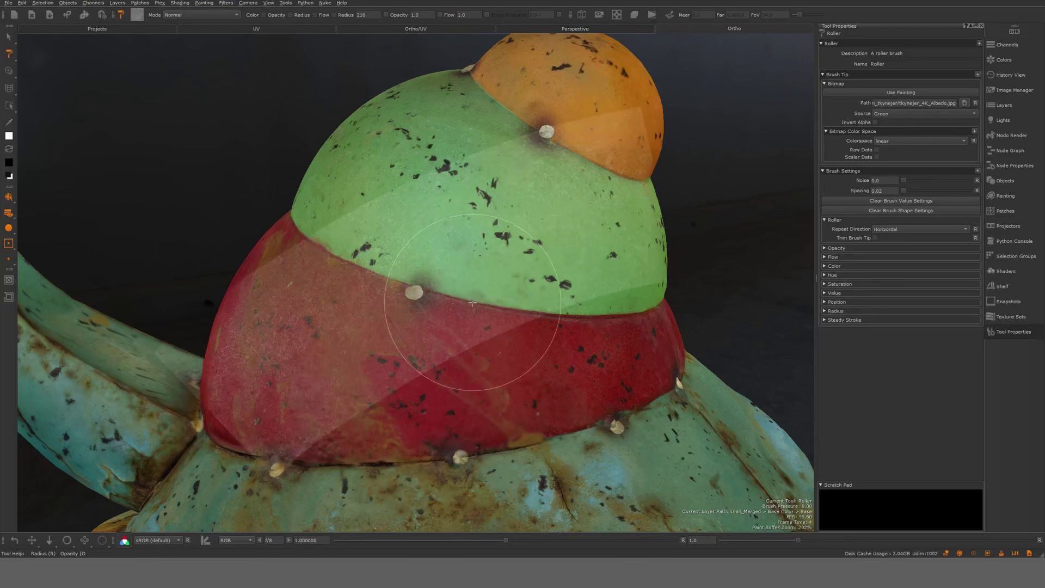
drag(629, 225, 289, 455)
- Set the brush tip's bitmap source to Blue, build up faint grainy strokes over the red and green bands, and clear them
click(899, 115)
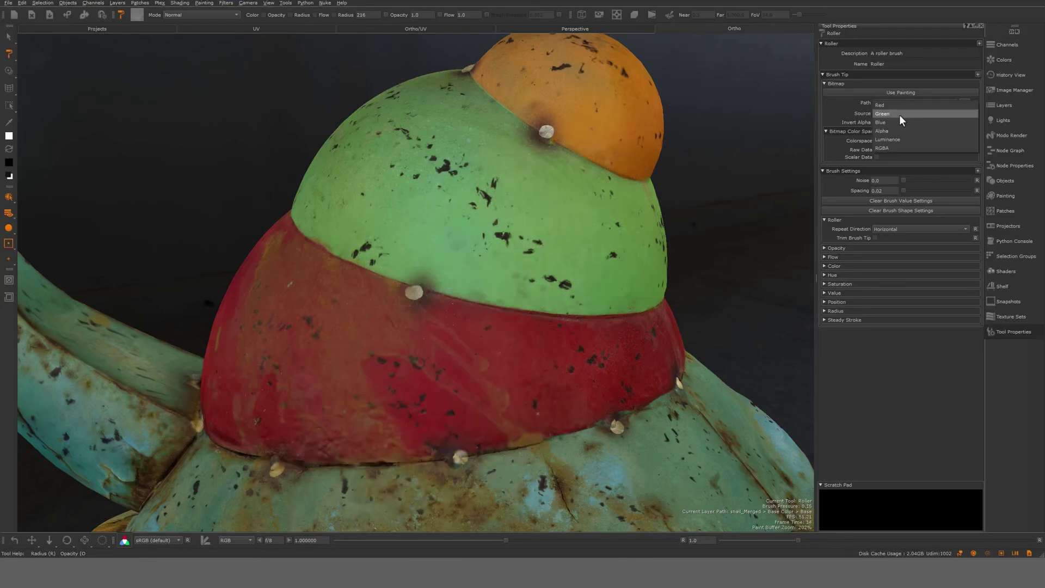
click(896, 119)
drag(583, 338, 294, 423)
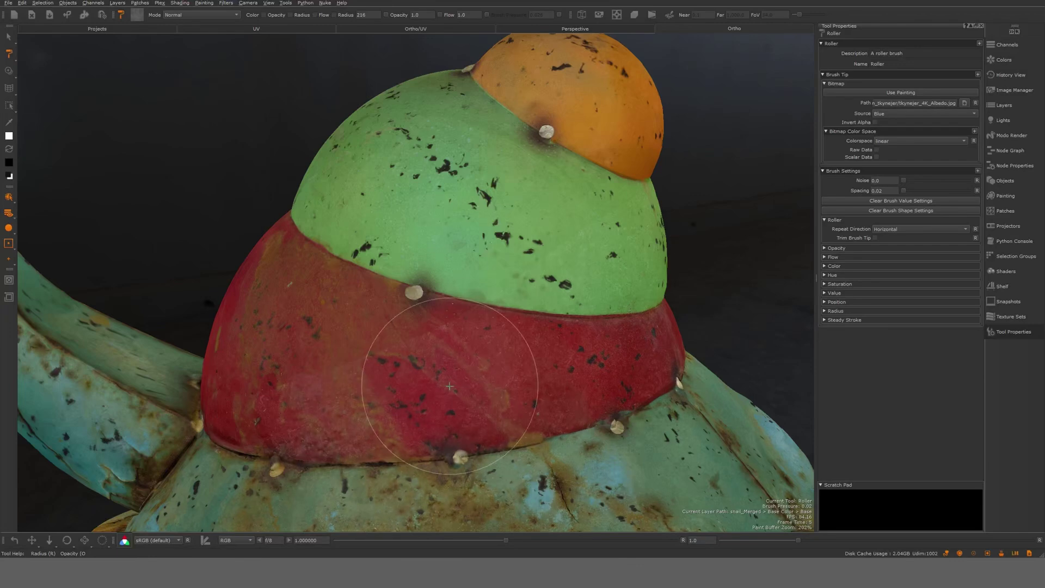
mouse_move(634, 304)
mouse_down()
mouse_move(389, 433)
mouse_move(304, 442)
mouse_up()
drag(609, 290, 245, 401)
drag(612, 252, 275, 387)
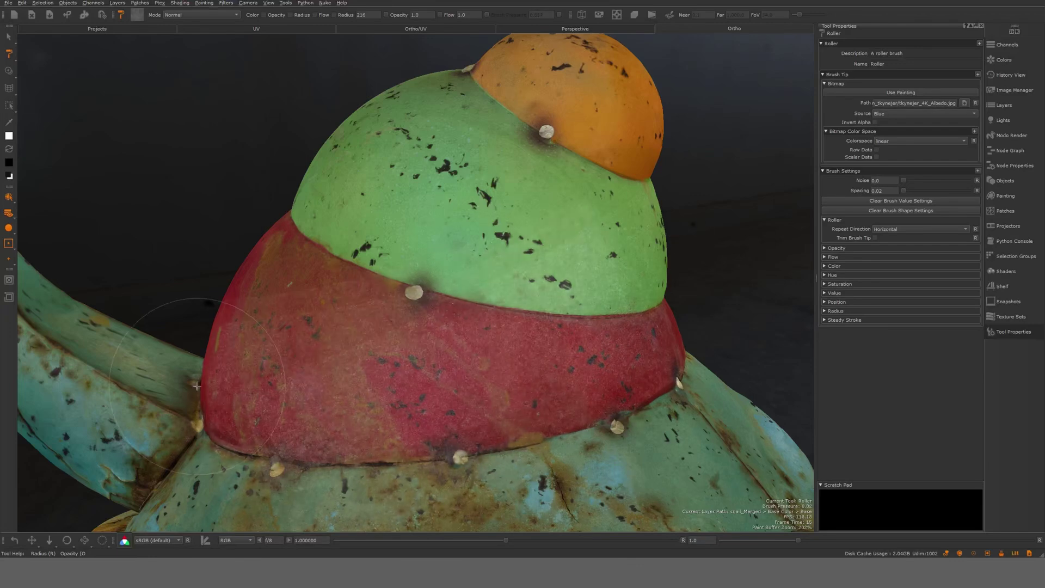
mouse_move(576, 306)
mouse_down()
mouse_move(430, 321)
mouse_move(277, 316)
mouse_up()
drag(605, 263, 257, 324)
drag(567, 262, 349, 322)
key(ctrl+shift+c)
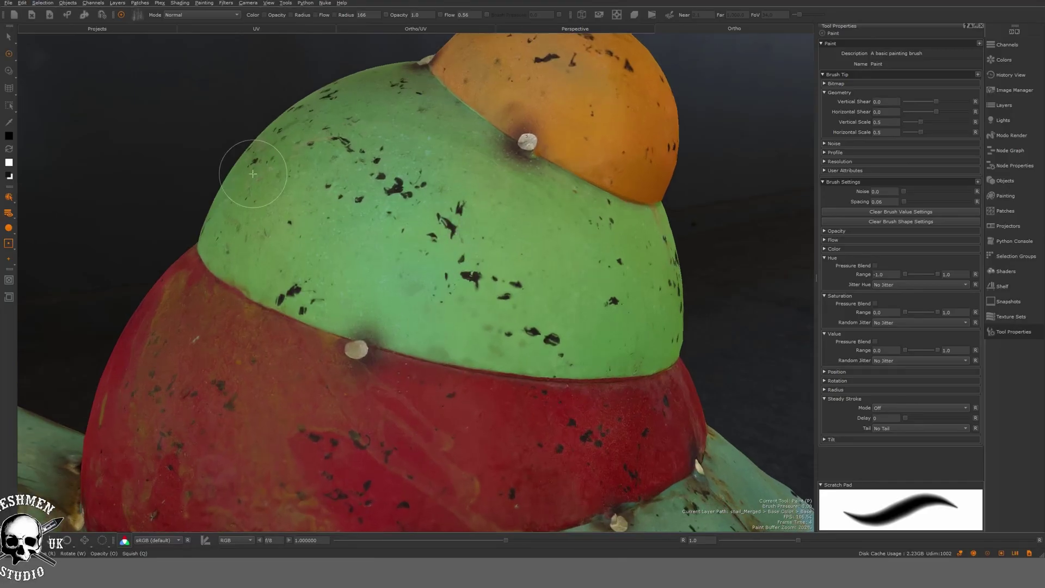
- Switch to the Blur tool and soften the dark specks in the middle of the green band
click(10, 63)
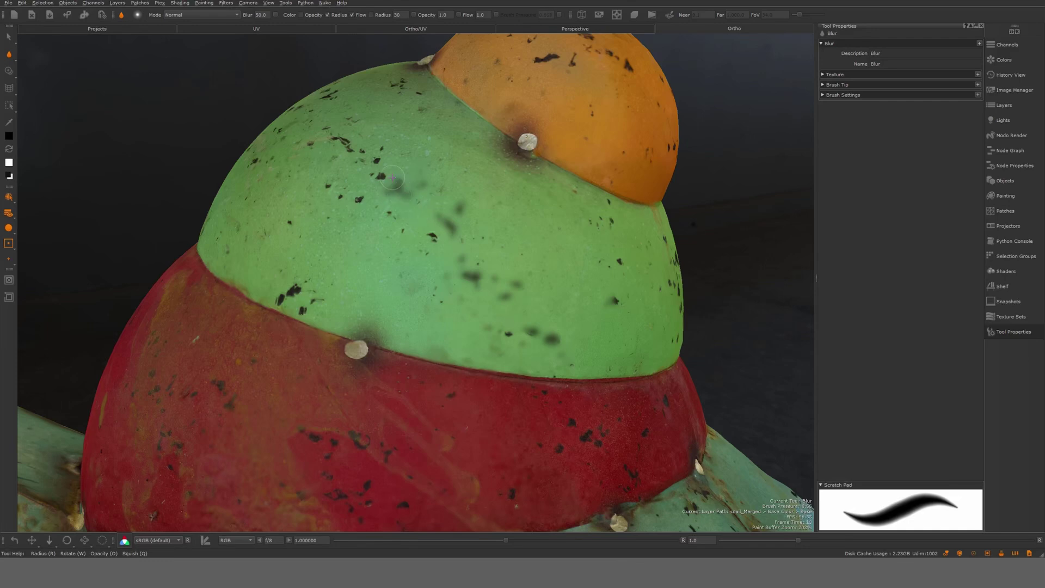
mouse_move(480, 291)
alt+middle_down()
mouse_move(518, 282)
mouse_move(444, 315)
mouse_move(493, 296)
alt+middle_up()
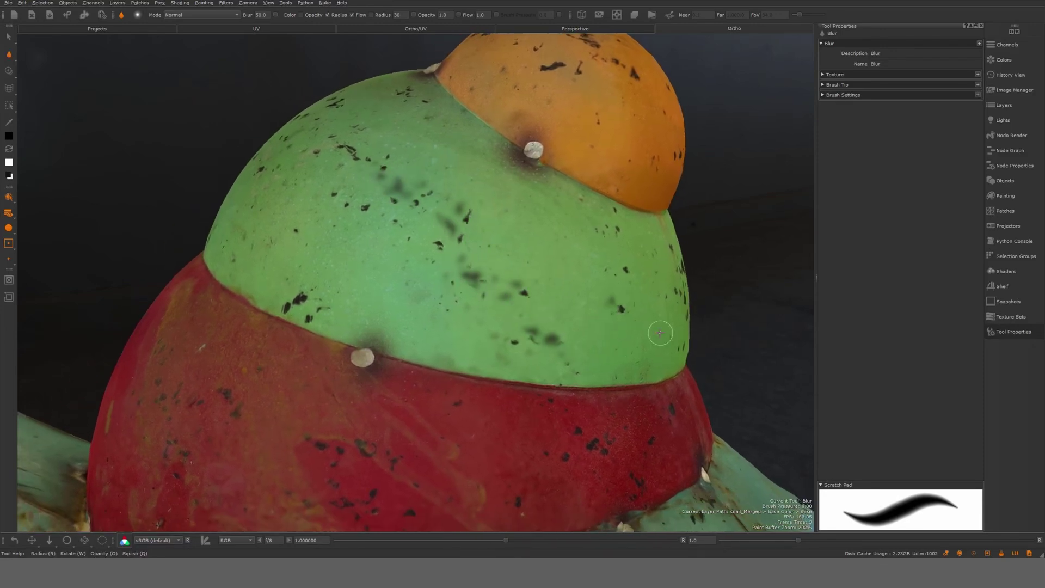
- Undo the last Blur stroke over the dark specks on the green band
mouse_move(517, 239)
alt+middle_down()
mouse_move(497, 250)
mouse_move(515, 236)
alt+middle_up()
key(ctrl+z)
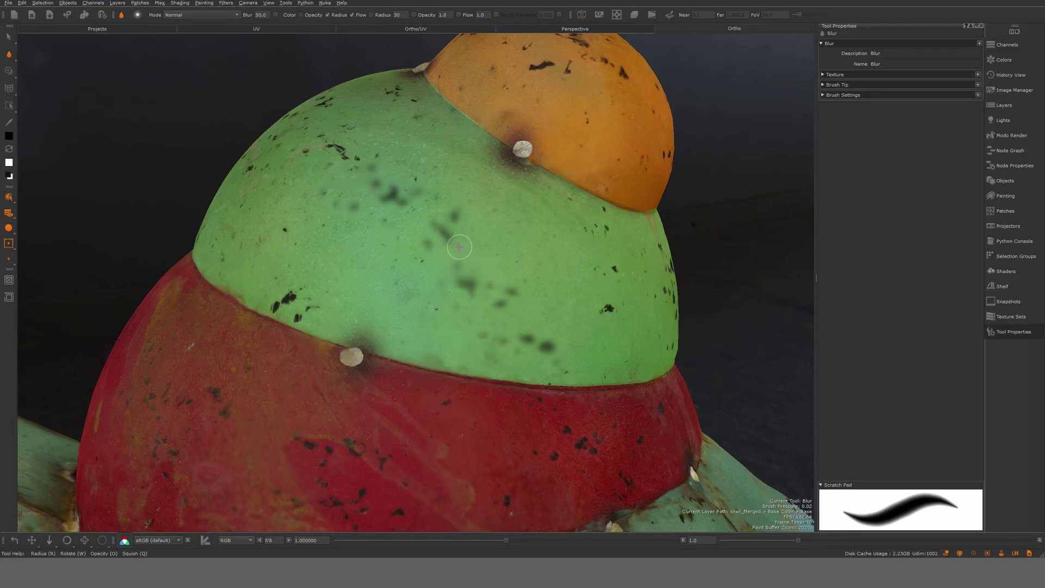
mouse_move(459, 247)
alt+middle_down()
mouse_move(472, 230)
mouse_move(410, 243)
mouse_move(451, 227)
mouse_move(445, 240)
mouse_move(466, 245)
mouse_move(458, 234)
alt+middle_up()
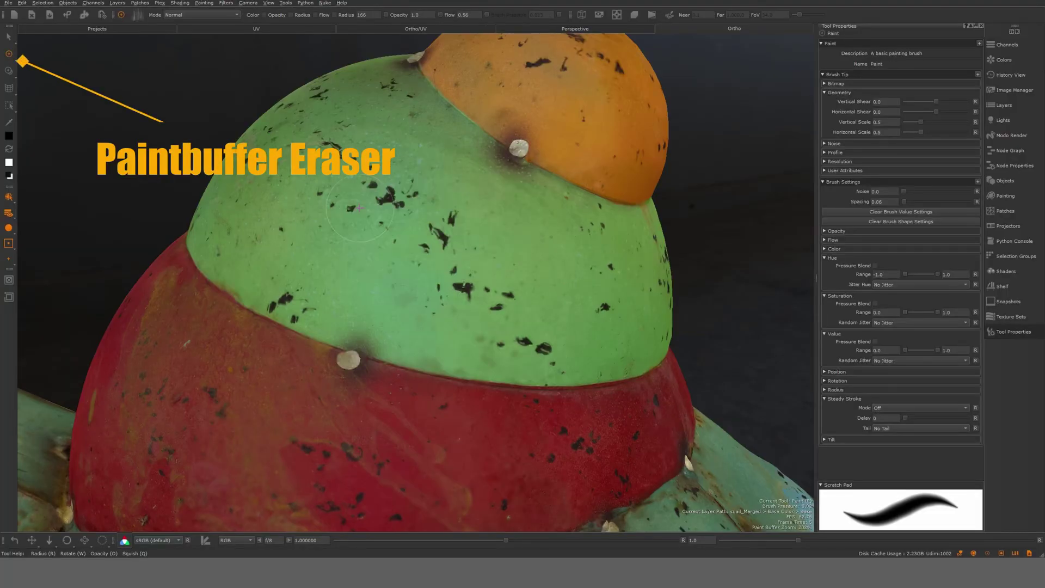
- Paint broad black strokes across the green band and remove part of them with the Paint Buffer Eraser
mouse_move(491, 285)
mouse_down()
mouse_move(354, 218)
mouse_move(372, 120)
mouse_up()
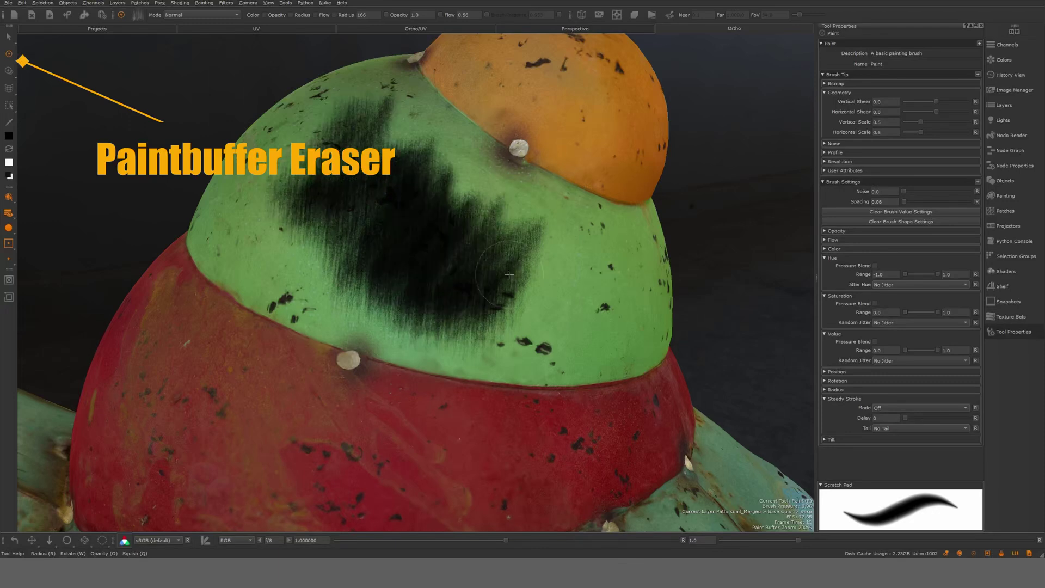
drag(509, 275, 534, 294)
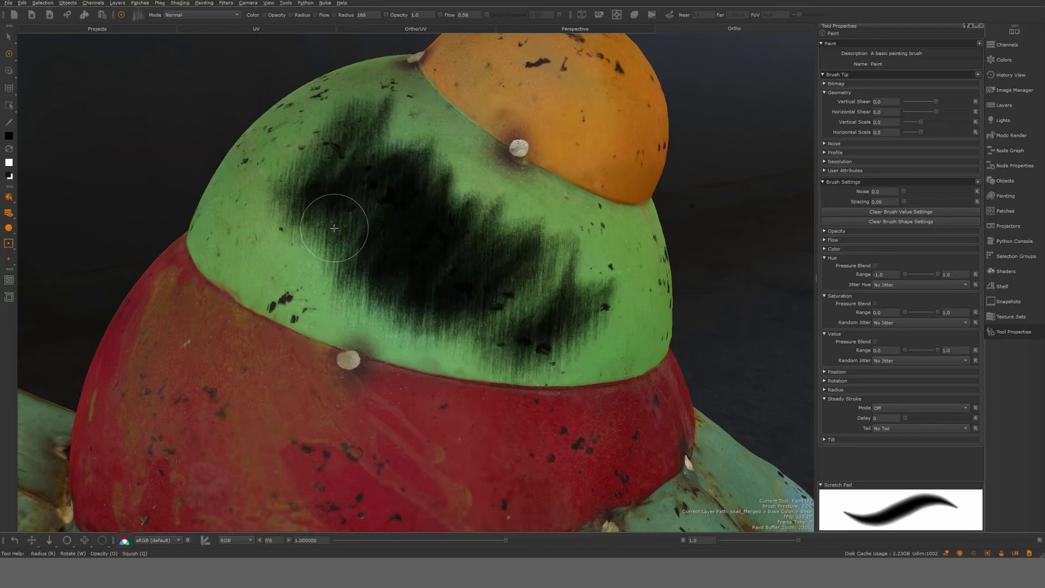
key(e)
mouse_move(343, 294)
mouse_down()
mouse_move(392, 248)
mouse_move(347, 304)
mouse_up()
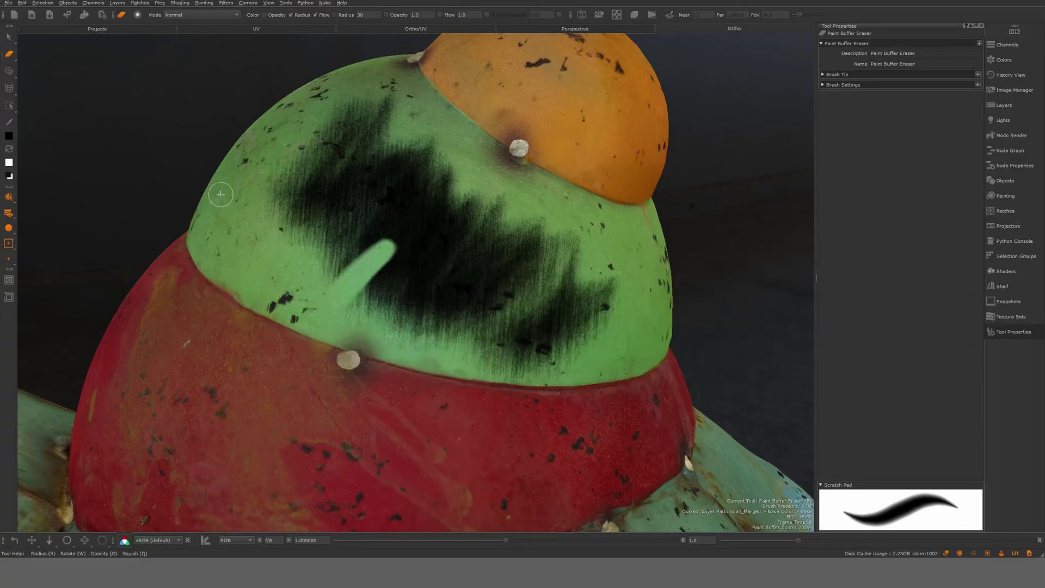
mouse_move(381, 273)
mouse_down()
mouse_move(365, 239)
mouse_move(337, 255)
mouse_move(360, 277)
mouse_move(395, 261)
mouse_move(405, 324)
mouse_move(394, 271)
mouse_up()
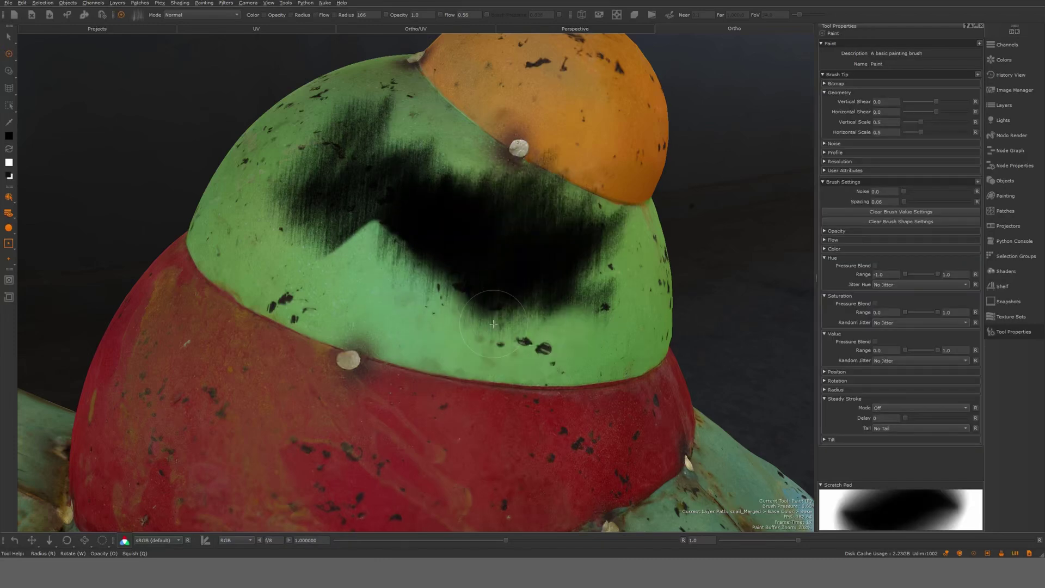
- Extend the black paint toward the lower edge of the green band and erase through it with the Paint Buffer Eraser
mouse_move(493, 323)
mouse_down()
mouse_move(544, 327)
mouse_move(566, 348)
mouse_up()
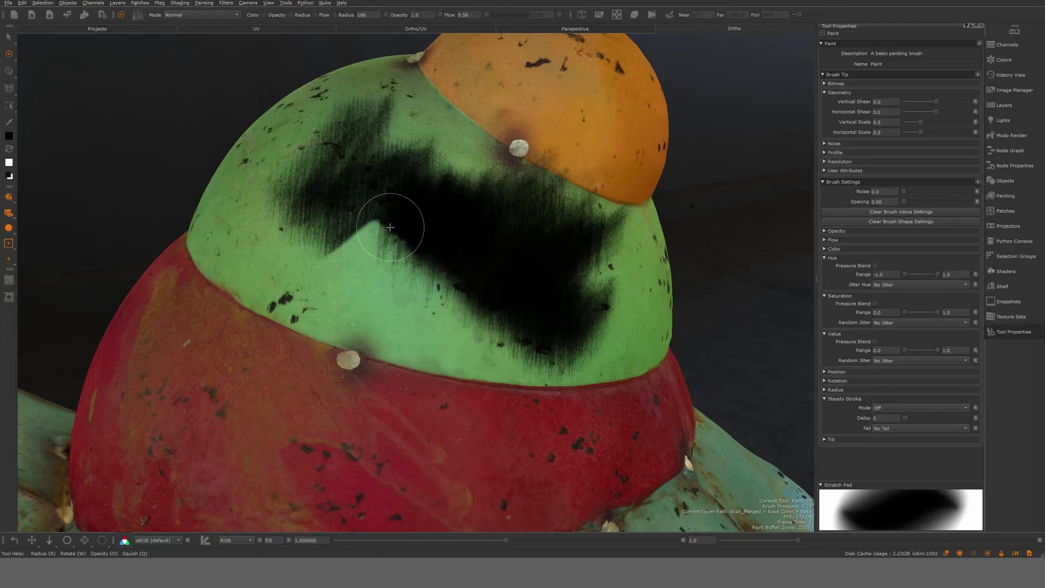
key(e)
mouse_move(390, 227)
mouse_down()
mouse_move(385, 257)
mouse_move(408, 268)
mouse_move(466, 344)
mouse_up()
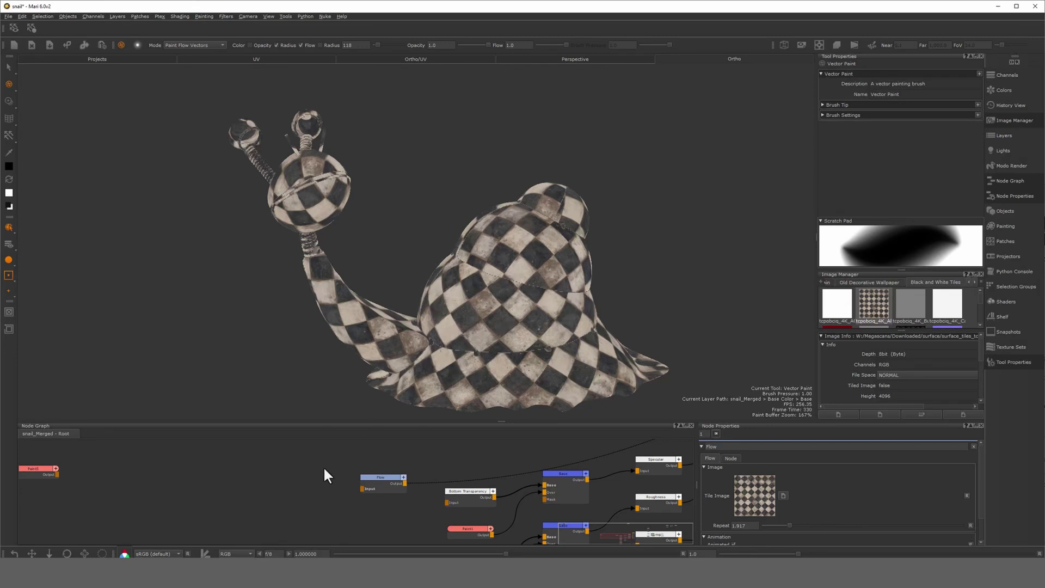
- Add a 4096 x 4096, 16bit (Half) Paint node with Vector file space and connect it to the Flow node's input
middle_drag(309, 480, 315, 475)
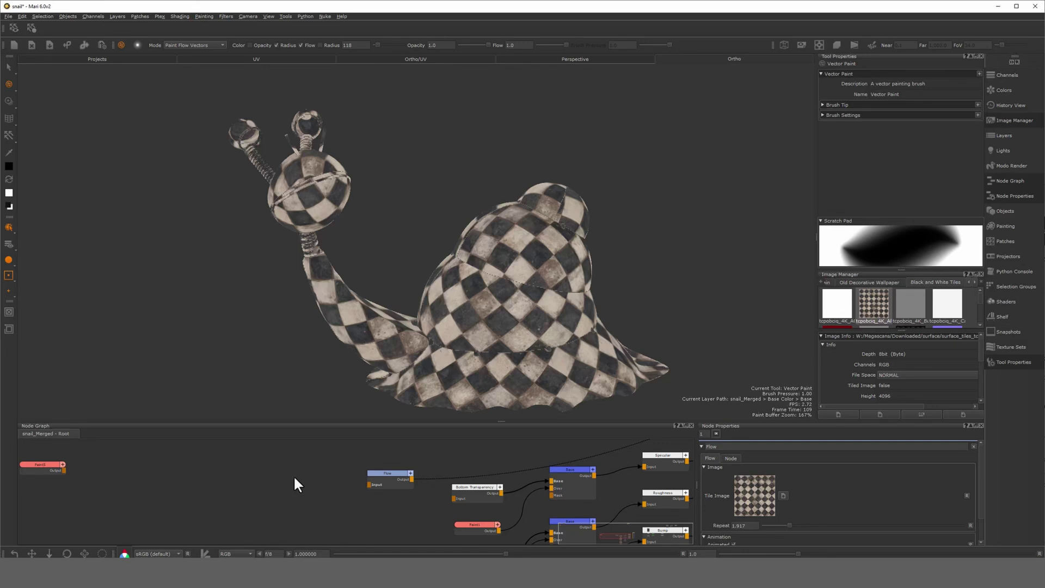
key(p)
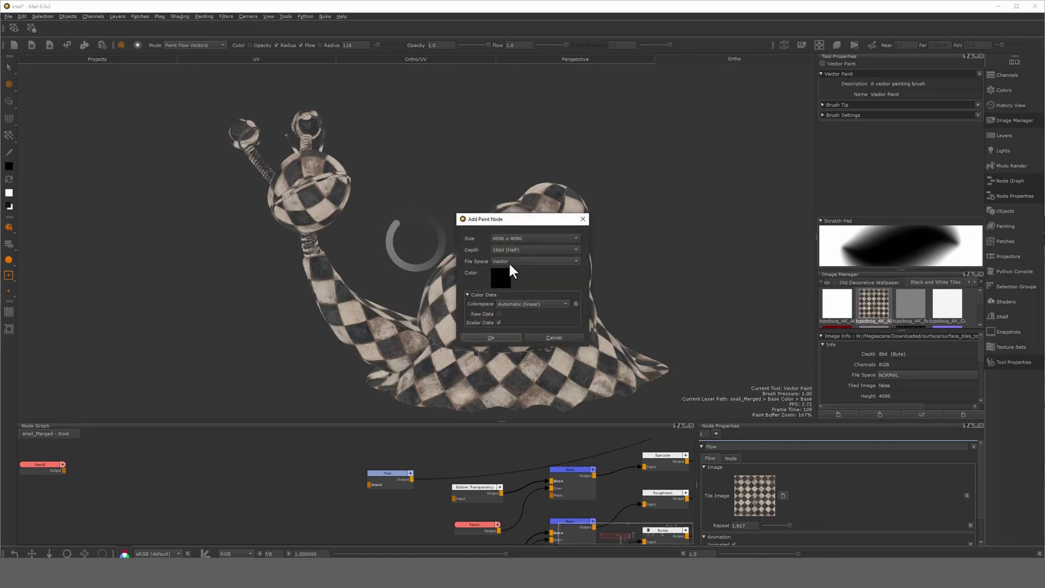
click(498, 336)
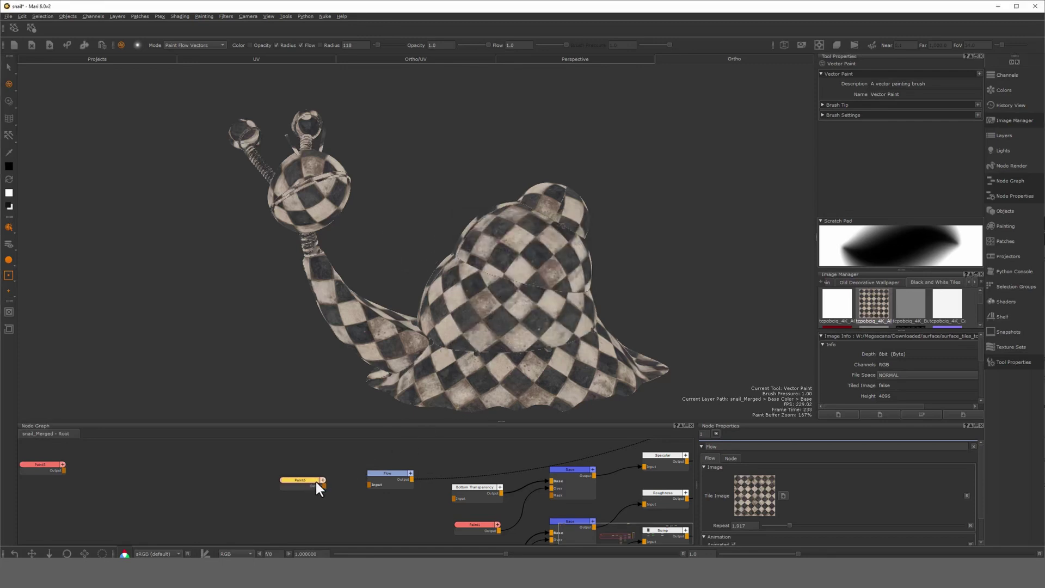
drag(324, 486, 370, 484)
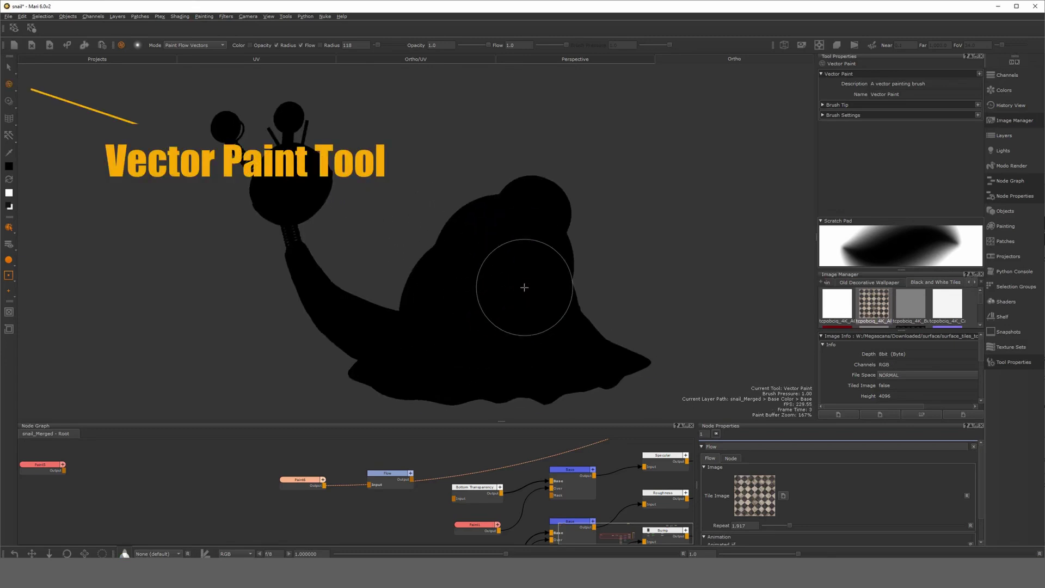
- Choose the Vector Paint tool, test it with short strokes on the snail's body and shell, and clear them
click(9, 88)
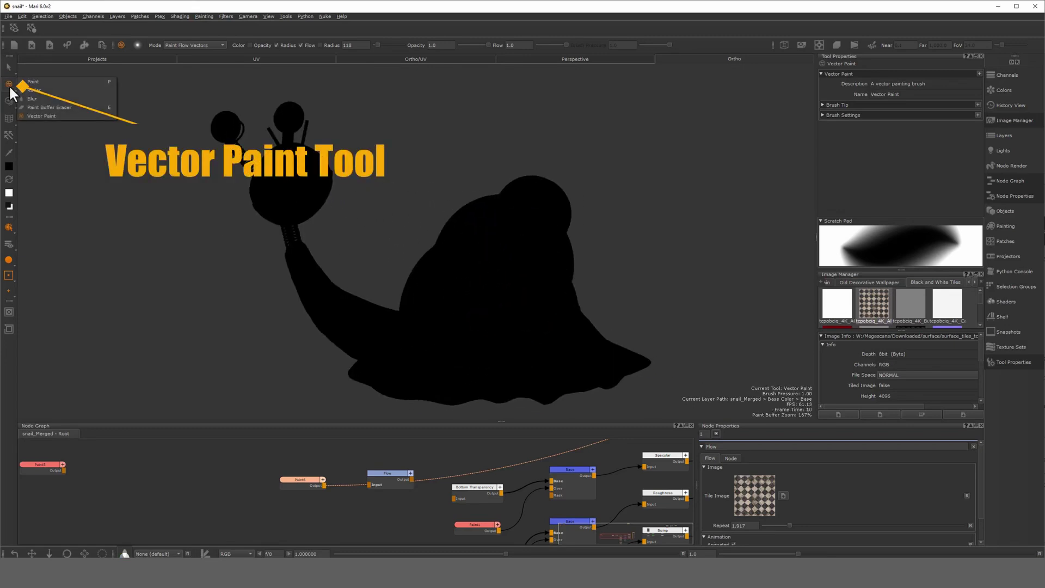
click(39, 116)
mouse_move(392, 326)
mouse_down()
mouse_move(320, 318)
mouse_move(440, 363)
mouse_move(561, 302)
mouse_move(583, 304)
mouse_move(385, 326)
mouse_move(435, 308)
mouse_up()
key(BackSpace)
mouse_move(532, 345)
mouse_down()
mouse_move(489, 280)
mouse_move(433, 318)
mouse_move(419, 370)
mouse_move(539, 370)
mouse_move(455, 367)
mouse_move(506, 304)
mouse_move(430, 354)
mouse_up()
key(BackSpace)
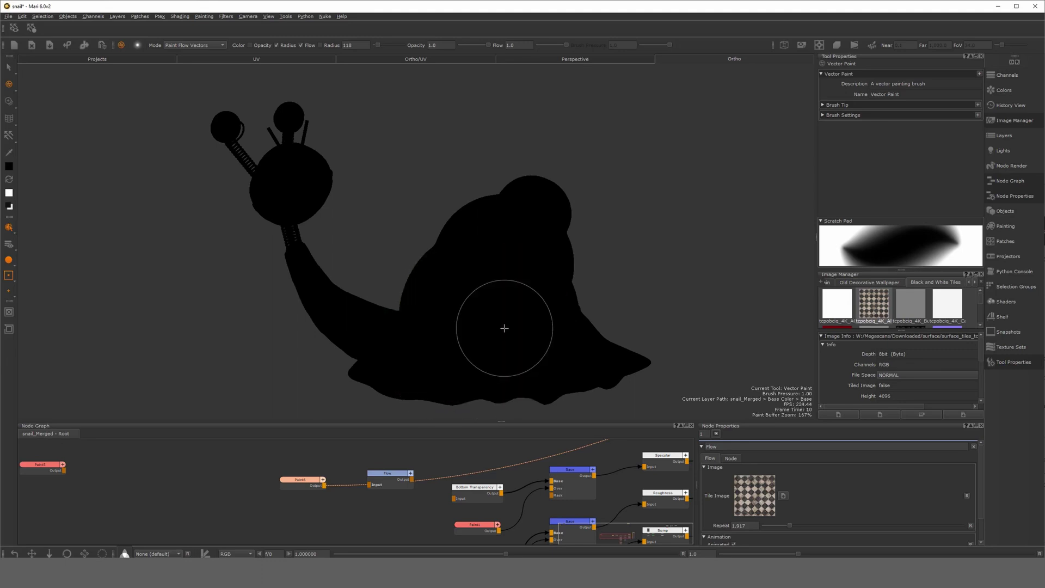
- Try circular, vertical and horizontal Vector Paint strokes over the snail's shell and clear them
mouse_move(502, 326)
mouse_down()
mouse_move(474, 357)
mouse_move(522, 278)
mouse_move(462, 283)
mouse_move(469, 381)
mouse_up()
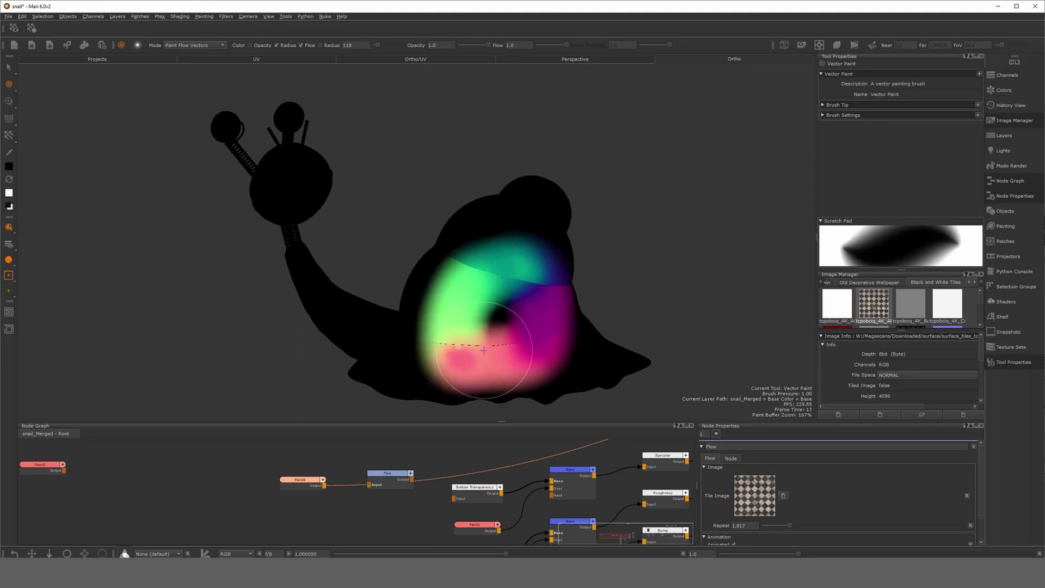
key(BackSpace)
mouse_move(470, 342)
mouse_down()
mouse_move(548, 296)
mouse_move(533, 277)
mouse_up()
key(ctrl+z)
drag(493, 204, 493, 420)
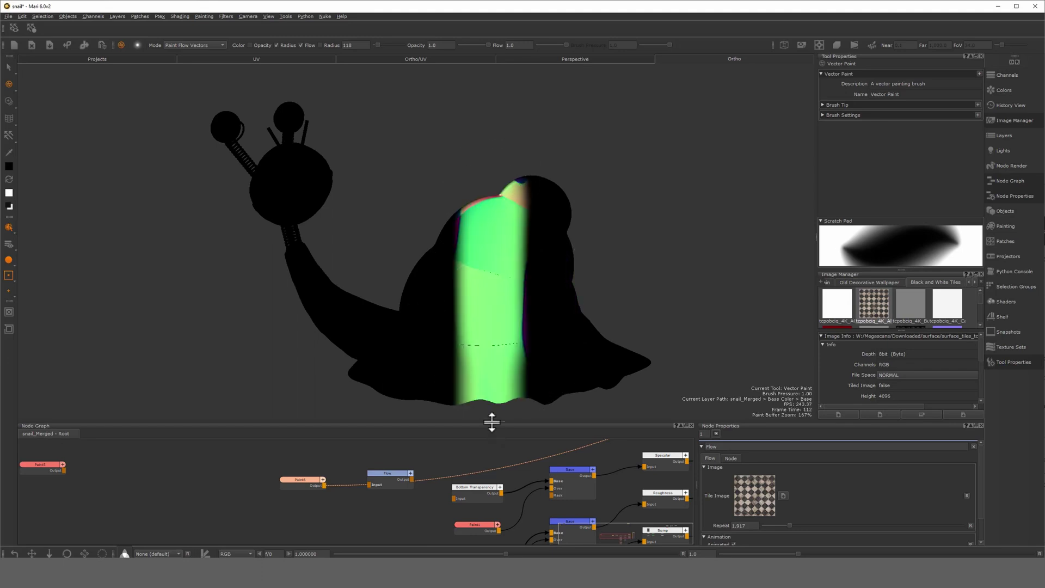
mouse_move(554, 346)
mouse_down()
mouse_move(152, 326)
mouse_move(753, 316)
mouse_up()
key(BackSpace)
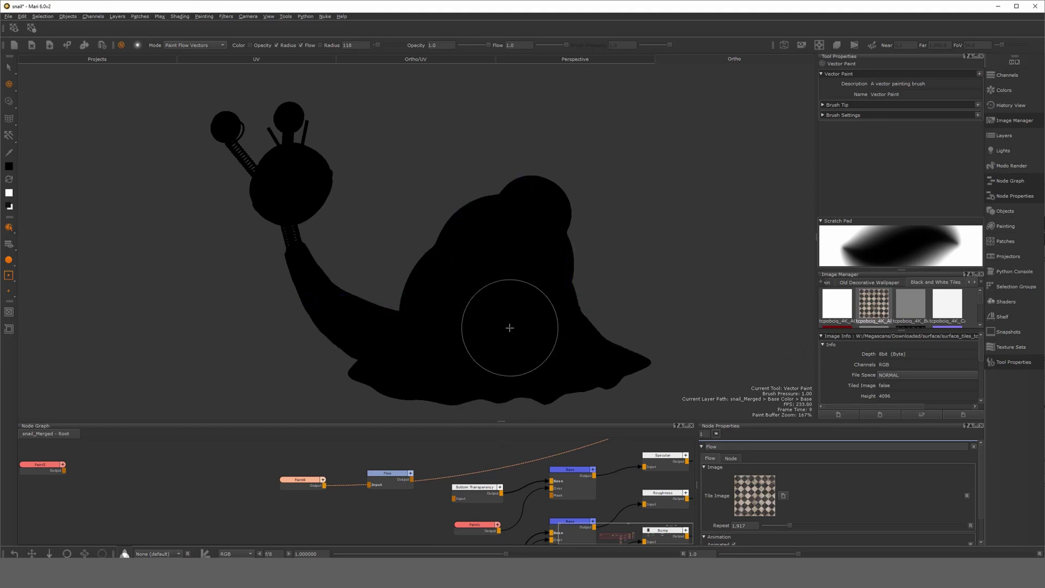
- Rearrange the Flow and Paint nodes and reconnect the Paint node's output to the Flow node's input
drag(387, 484, 400, 465)
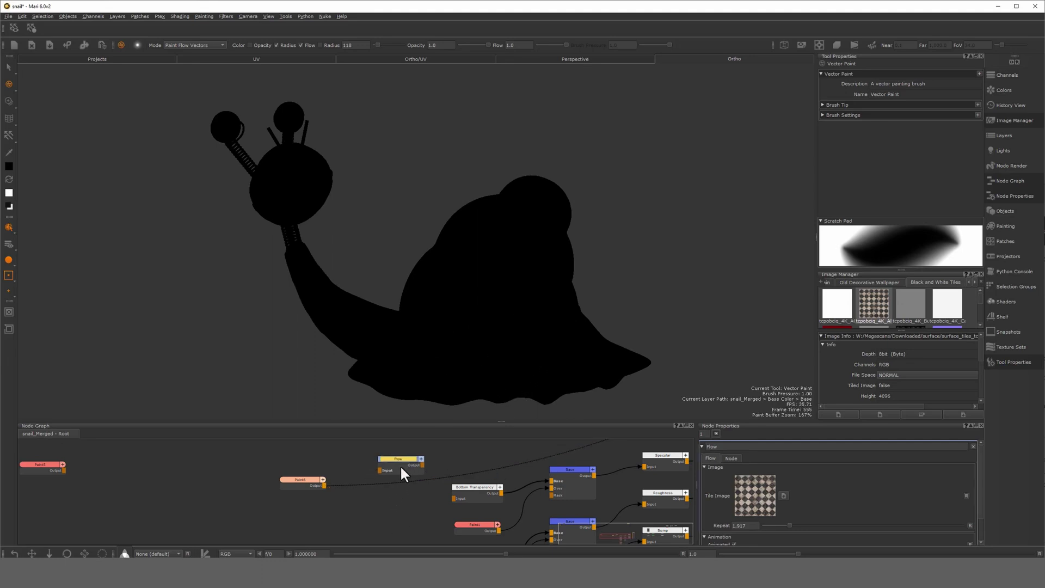
mouse_move(297, 481)
mouse_down()
mouse_move(278, 476)
mouse_move(364, 475)
mouse_move(387, 463)
mouse_up()
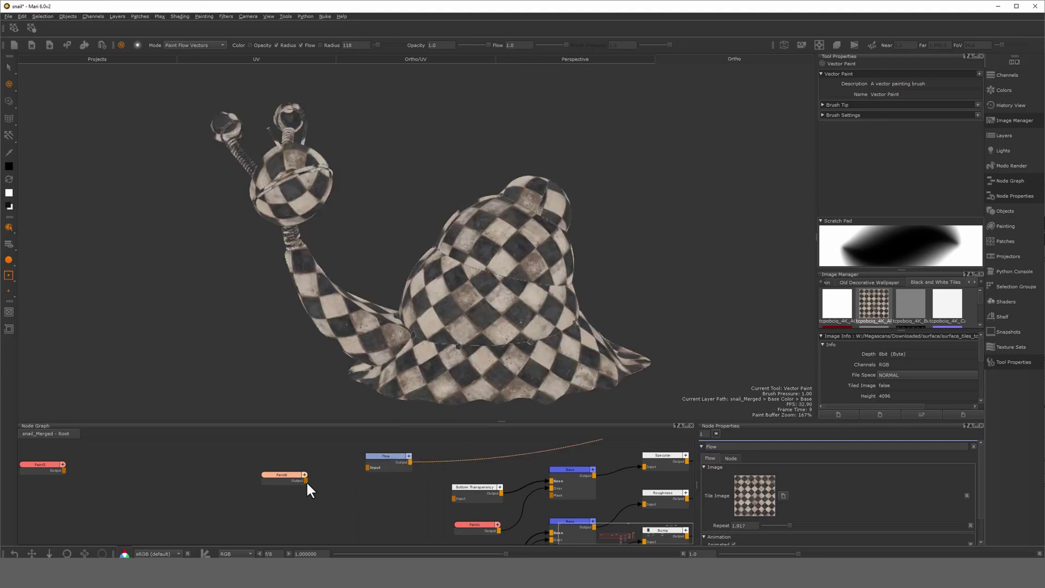
drag(306, 482, 378, 469)
click(404, 463)
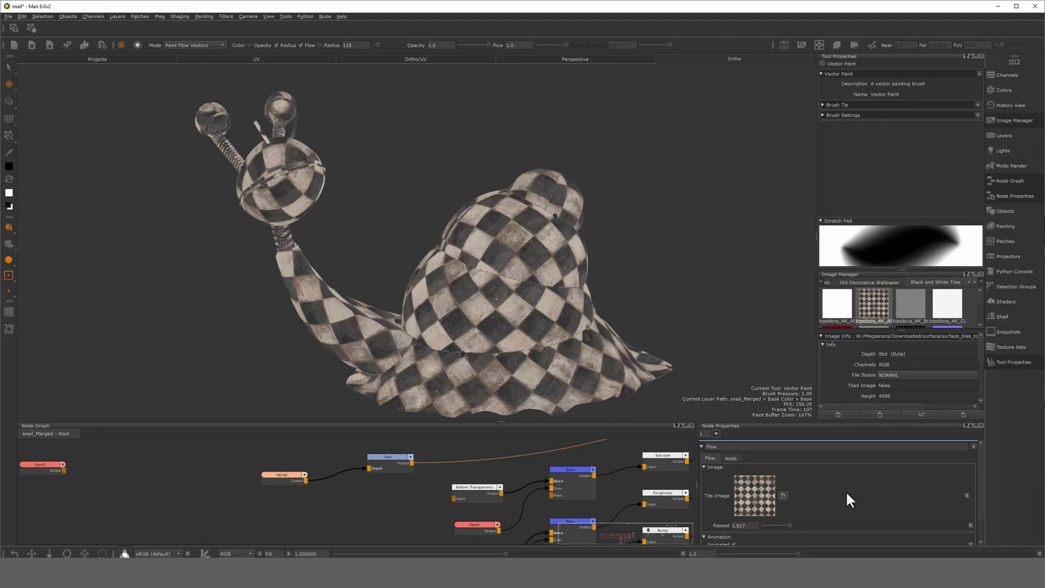
- Turn off the Flow node's animation and, with the connected Paint node selected, paint swirling flow vectors on the shell
scroll(983, 474, down, 2)
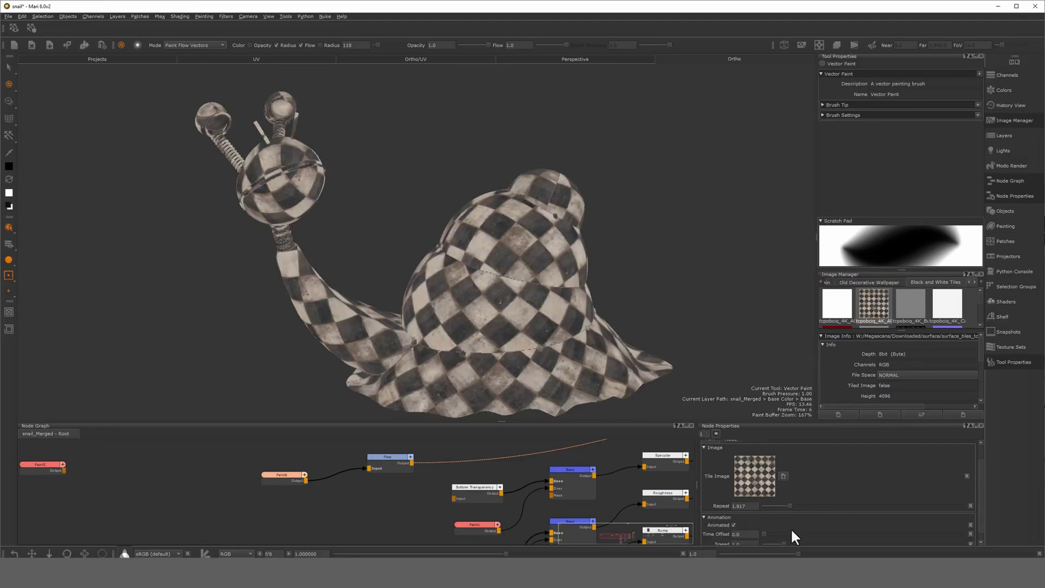
scroll(979, 499, down, 1)
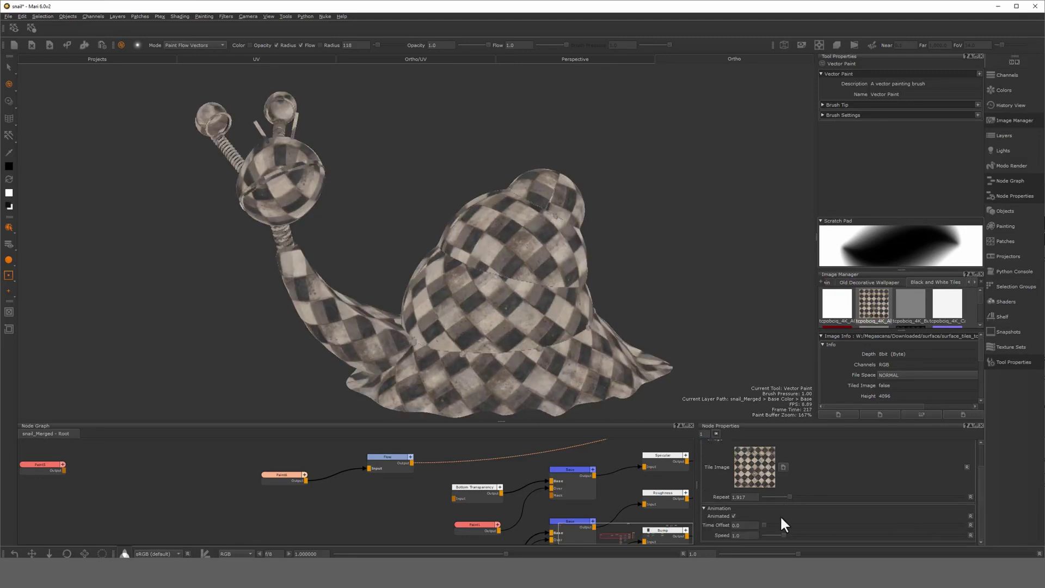
click(734, 516)
mouse_move(468, 348)
mouse_down()
mouse_move(507, 332)
mouse_move(523, 306)
mouse_up()
click(275, 476)
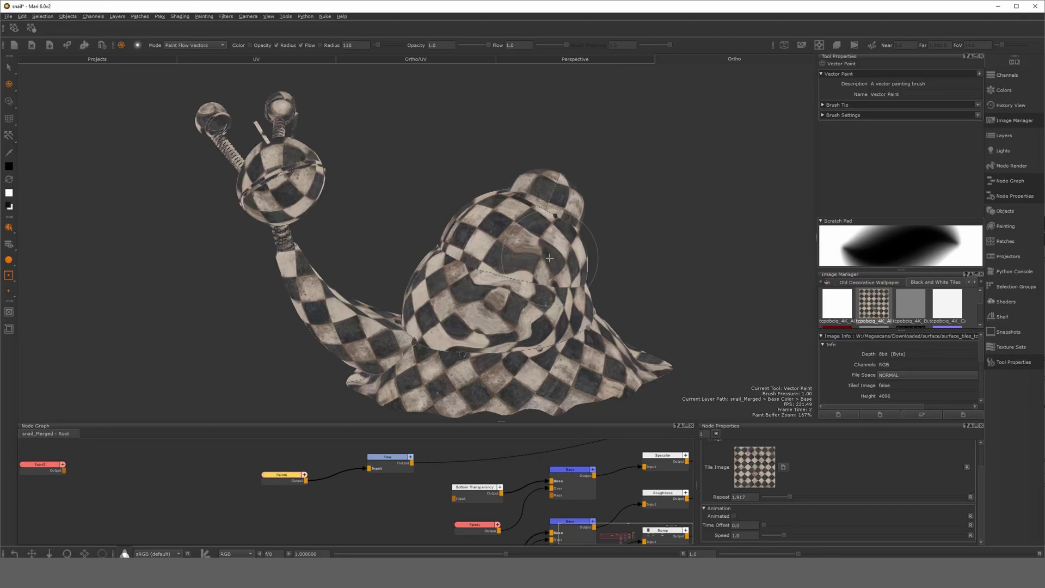
- Turn the Flow node's animation back on and paint further vector strokes on the lower shell
click(733, 516)
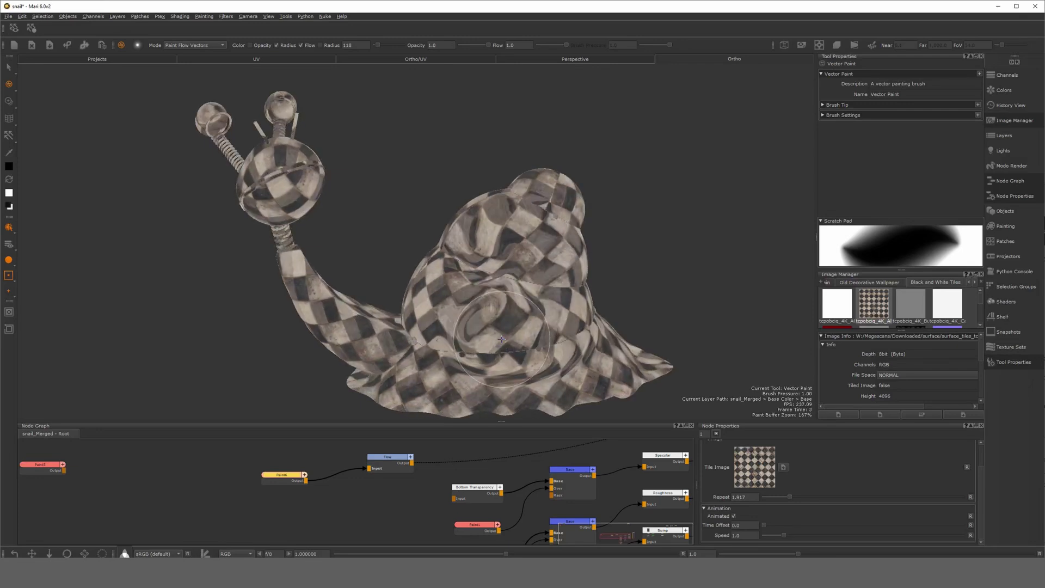
drag(485, 324, 496, 322)
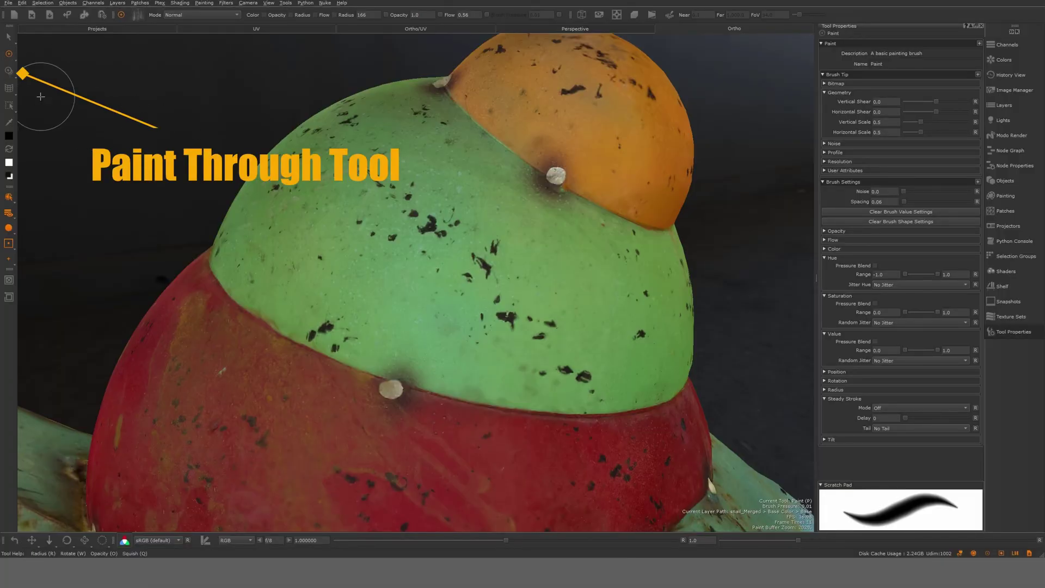
- Switch to the Paint Through tool and scale down the black and white tile image over the green band
click(8, 72)
click(8, 73)
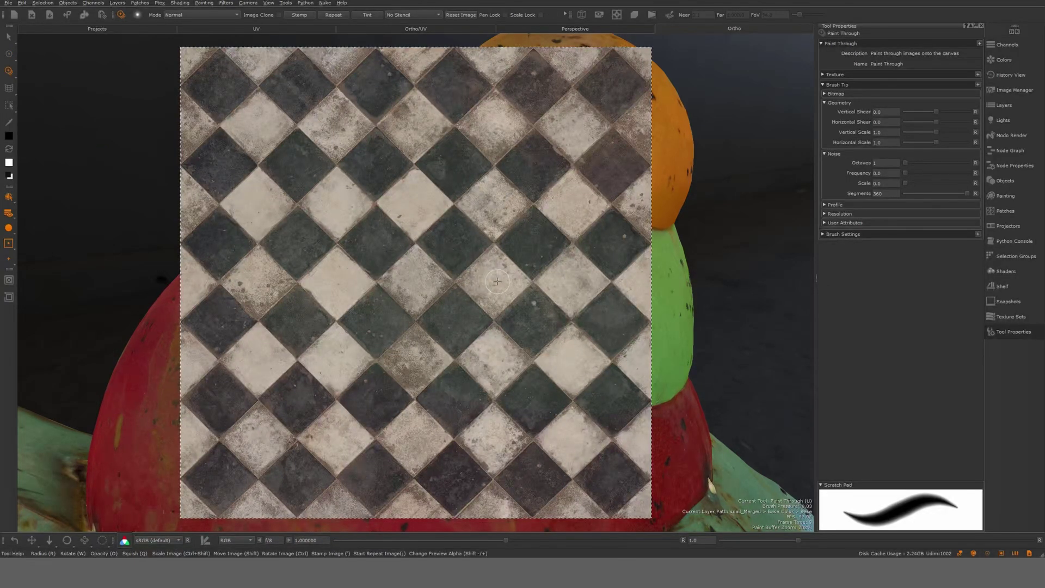
mouse_move(498, 324)
ctrl+shift+mouse_down()
mouse_move(479, 320)
mouse_move(547, 314)
ctrl+shift+mouse_up()
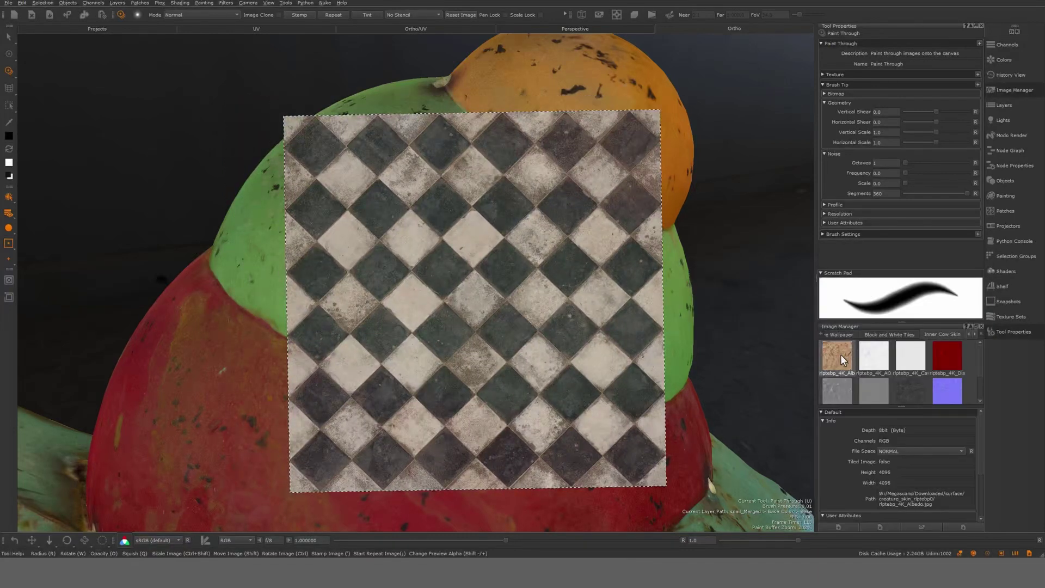
- Replace the tile image in the Paint Through tool with the Inner Cow Skin albedo image
drag(841, 354, 531, 317)
drag(938, 356, 584, 334)
key(ctrl+z)
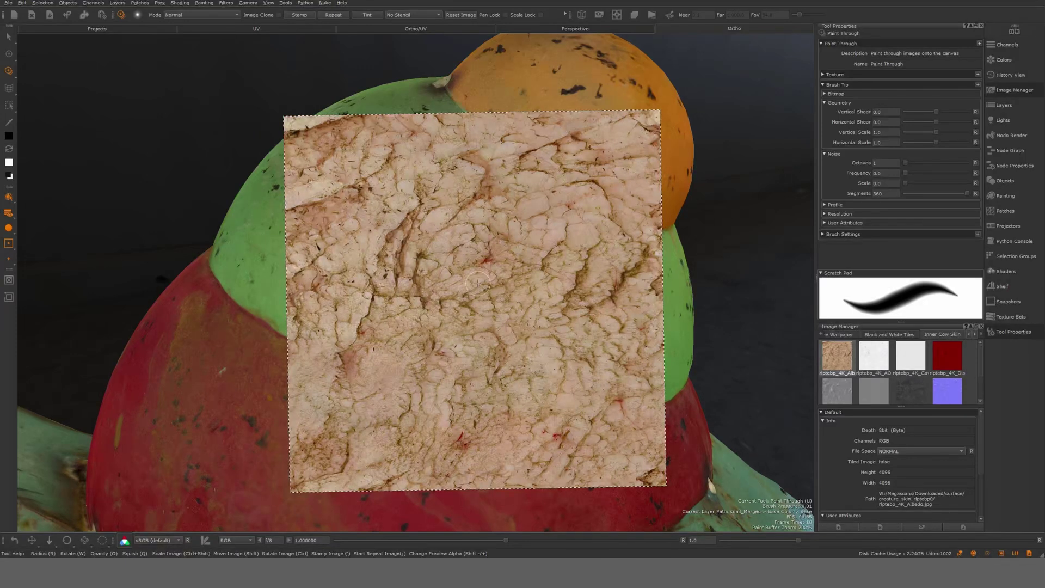
- Move the cow skin image around the canvas and bring it back over the green band
mouse_move(500, 325)
mouse_down()
mouse_move(488, 305)
mouse_move(435, 294)
mouse_move(517, 294)
mouse_move(503, 278)
mouse_up()
mouse_move(568, 326)
shift+mouse_down()
mouse_move(478, 333)
mouse_move(697, 282)
mouse_move(503, 293)
mouse_move(496, 307)
mouse_move(592, 340)
mouse_move(560, 300)
mouse_move(484, 283)
mouse_move(655, 255)
shift+mouse_up()
shift+drag(560, 291, 460, 288)
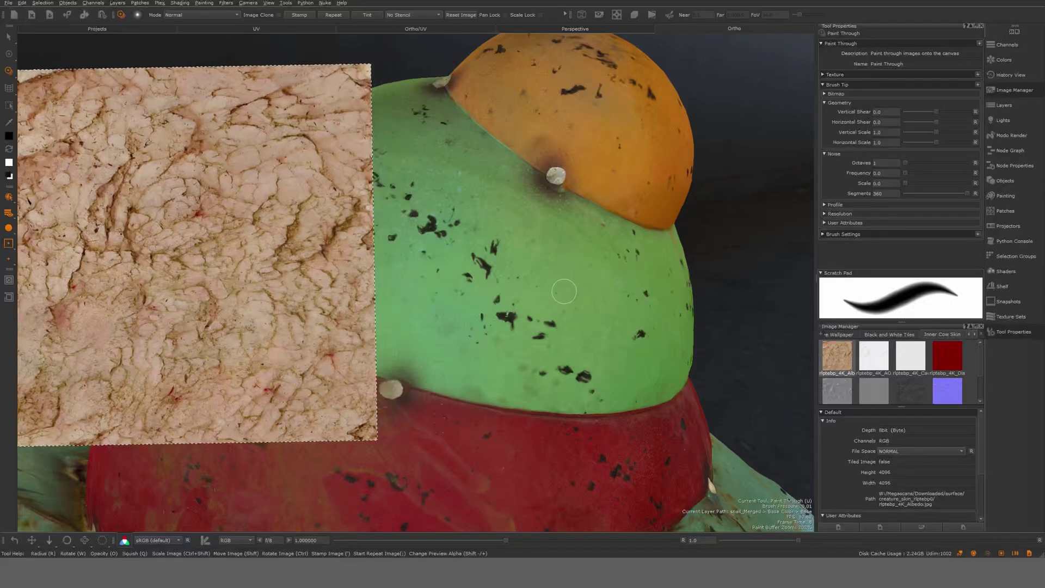
mouse_move(322, 367)
shift+mouse_down()
mouse_move(695, 361)
mouse_move(564, 292)
shift+mouse_up()
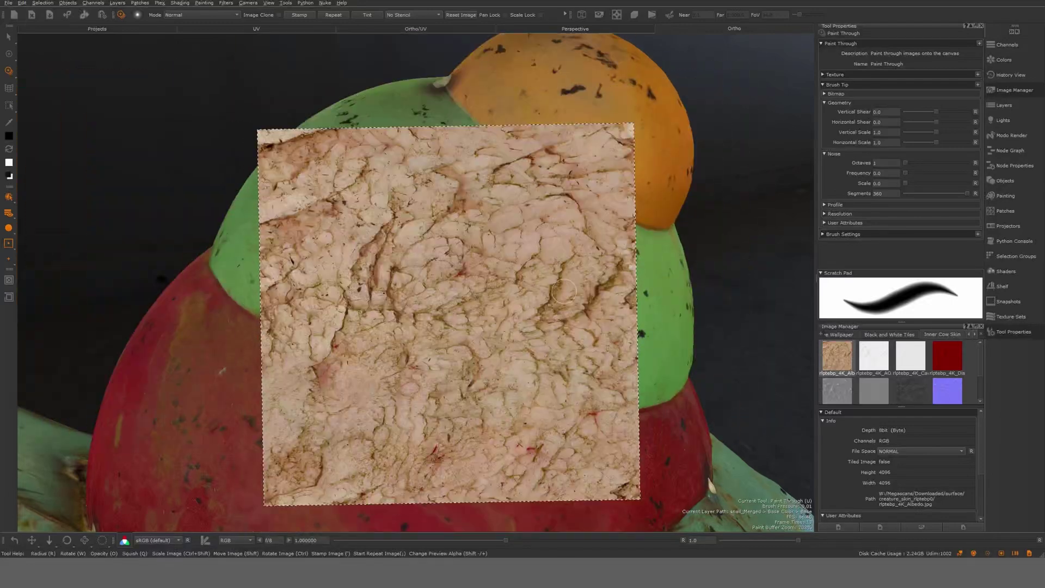
mouse_move(564, 317)
shift+mouse_down()
mouse_move(565, 305)
mouse_move(582, 330)
mouse_move(637, 330)
mouse_move(505, 330)
mouse_move(762, 326)
mouse_move(560, 329)
mouse_move(690, 297)
mouse_move(493, 331)
shift+mouse_up()
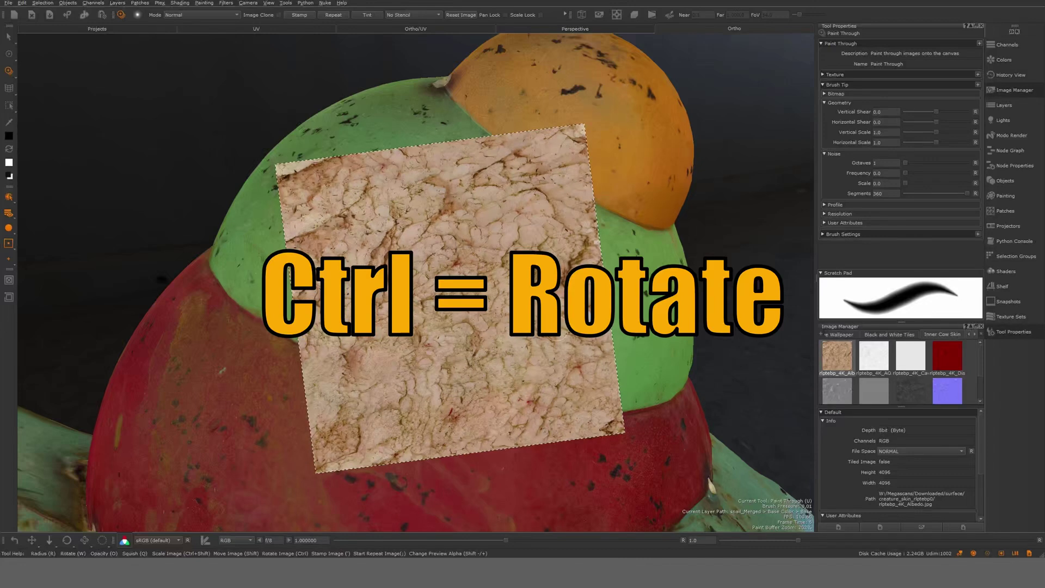
- Rotate the cow skin image back and forth, and enlarge it over a closer view of the green band
ctrl+drag(557, 334, 597, 195)
ctrl+drag(497, 221, 578, 335)
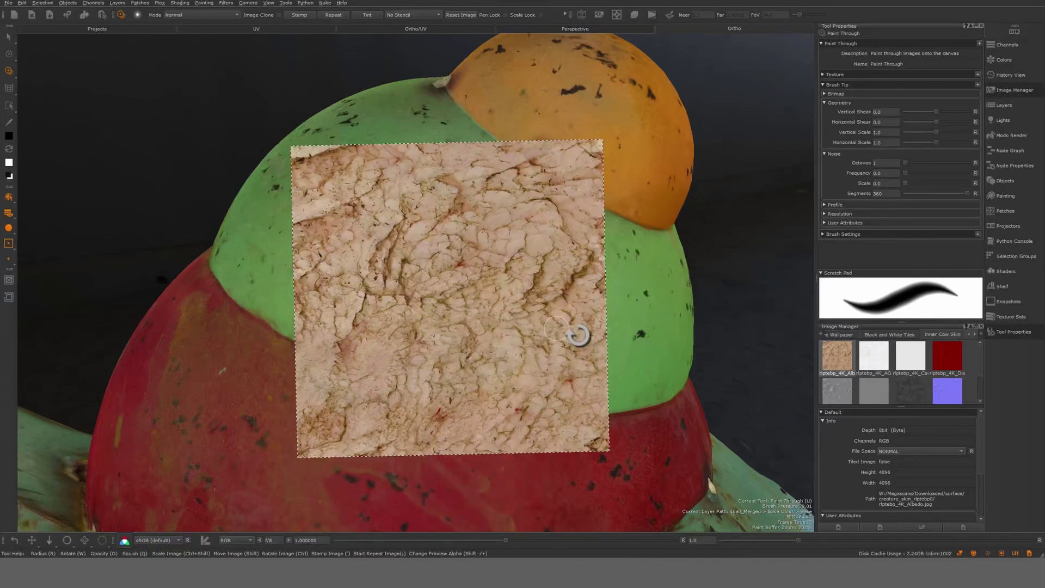
alt+middle_drag(532, 307, 537, 331)
alt+right_drag(536, 332, 572, 296)
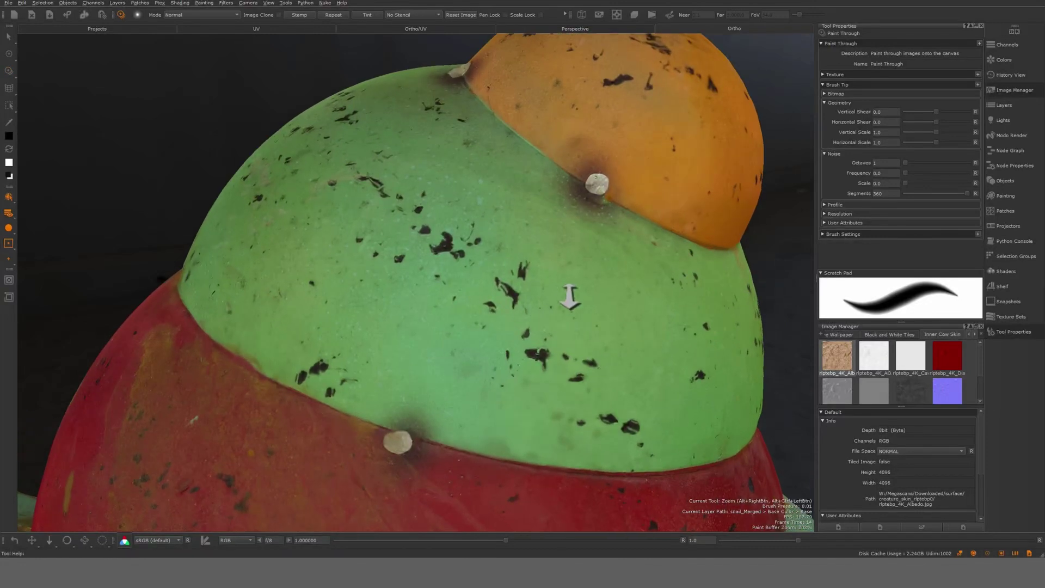
mouse_move(509, 322)
ctrl+shift+mouse_down()
mouse_move(521, 319)
mouse_move(514, 332)
ctrl+shift+mouse_up()
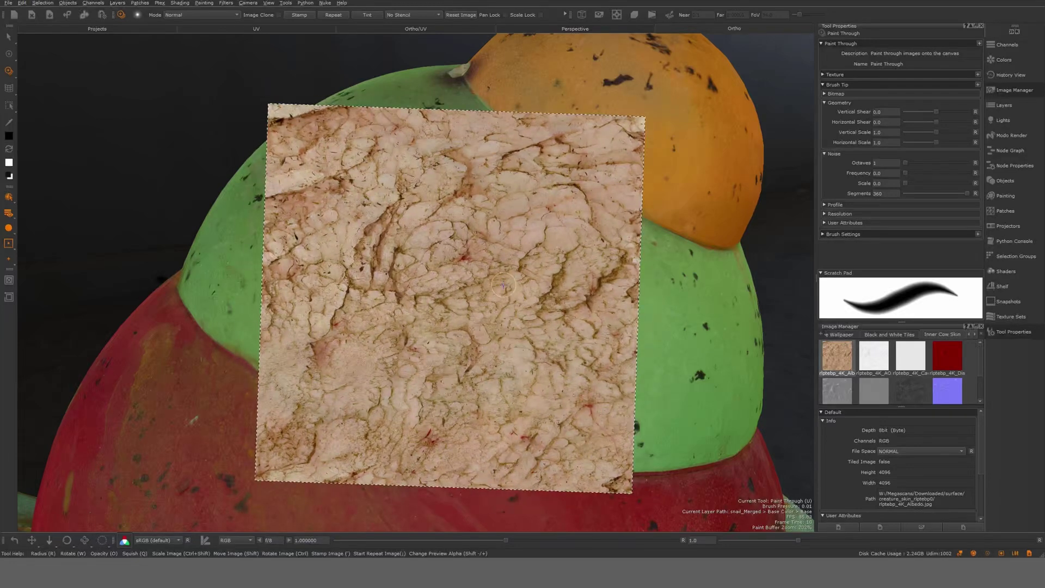
- Enlarge the brush radius and paint the cow skin texture through onto the green band and its edges
mouse_move(479, 257)
mouse_down()
mouse_move(461, 305)
mouse_move(515, 275)
mouse_up()
key(r)
mouse_move(469, 291)
mouse_down()
mouse_move(467, 299)
mouse_move(479, 286)
mouse_up()
mouse_move(626, 163)
mouse_down()
mouse_move(588, 164)
mouse_move(561, 315)
mouse_move(639, 406)
mouse_move(490, 435)
mouse_move(337, 392)
mouse_move(381, 262)
mouse_move(434, 303)
mouse_up()
drag(406, 381, 316, 383)
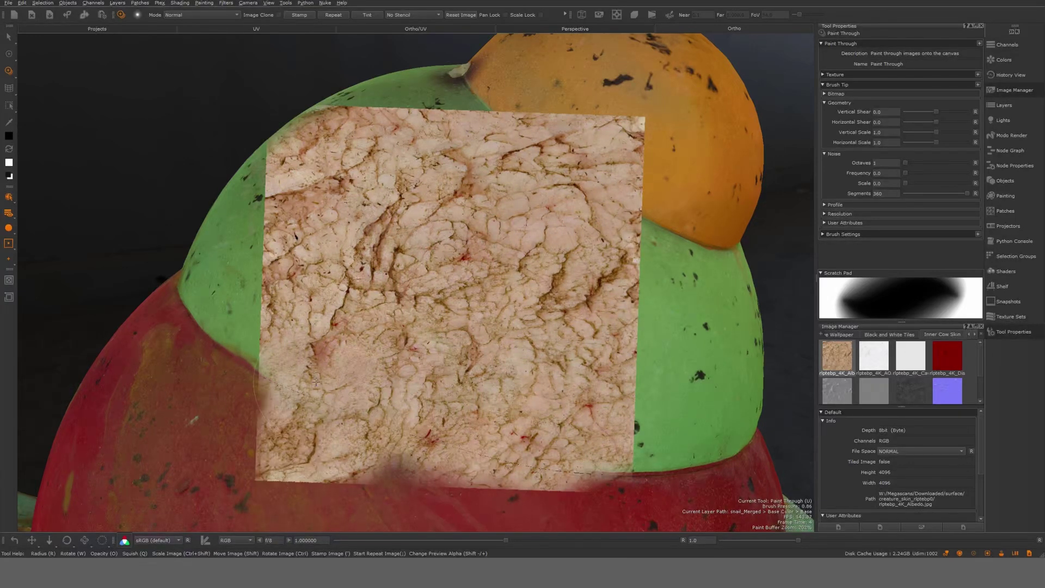
- Reposition the cow skin image slightly higher over the middle of the green band
drag(456, 420, 396, 422)
mouse_move(489, 410)
shift+mouse_down()
mouse_move(481, 415)
mouse_move(497, 399)
shift+mouse_up()
mouse_move(511, 323)
mouse_down()
mouse_move(458, 270)
mouse_move(489, 276)
mouse_up()
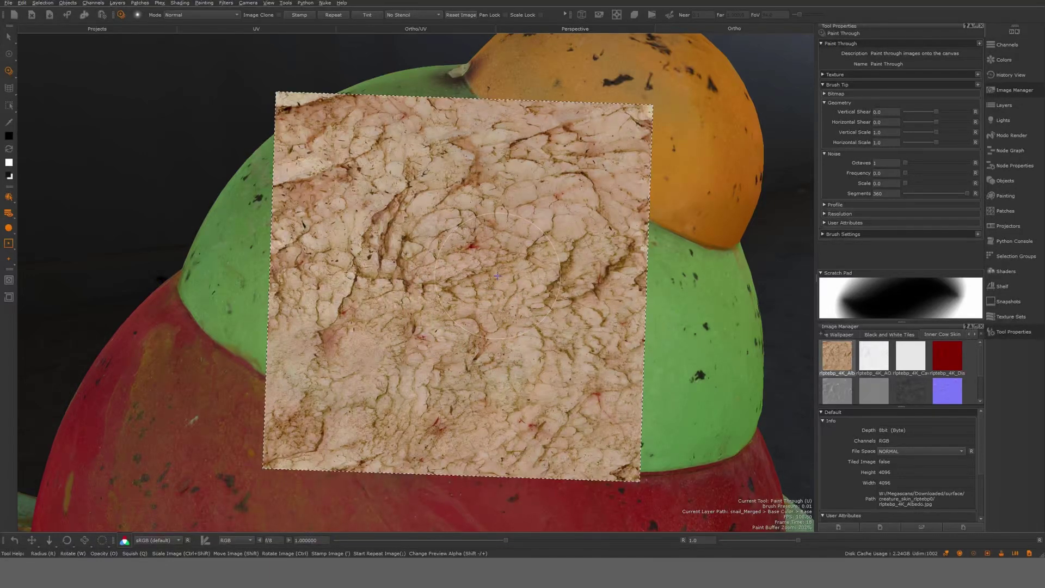
- Choose a speckled textured brush and paint the cow skin through onto the green band
key(k)
click(483, 344)
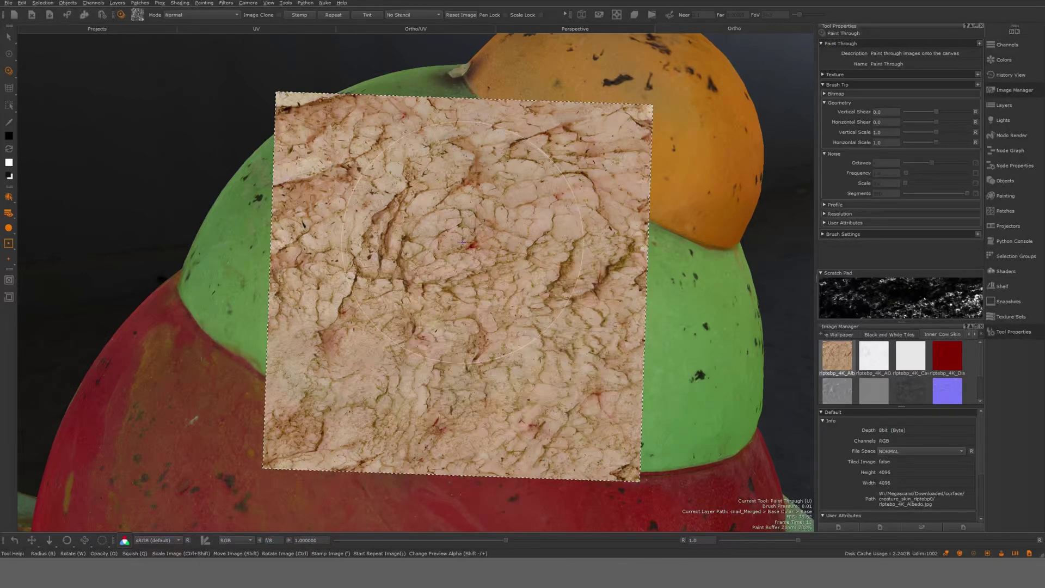
mouse_move(463, 243)
mouse_down()
mouse_move(424, 338)
mouse_move(468, 218)
mouse_move(545, 305)
mouse_move(524, 300)
mouse_up()
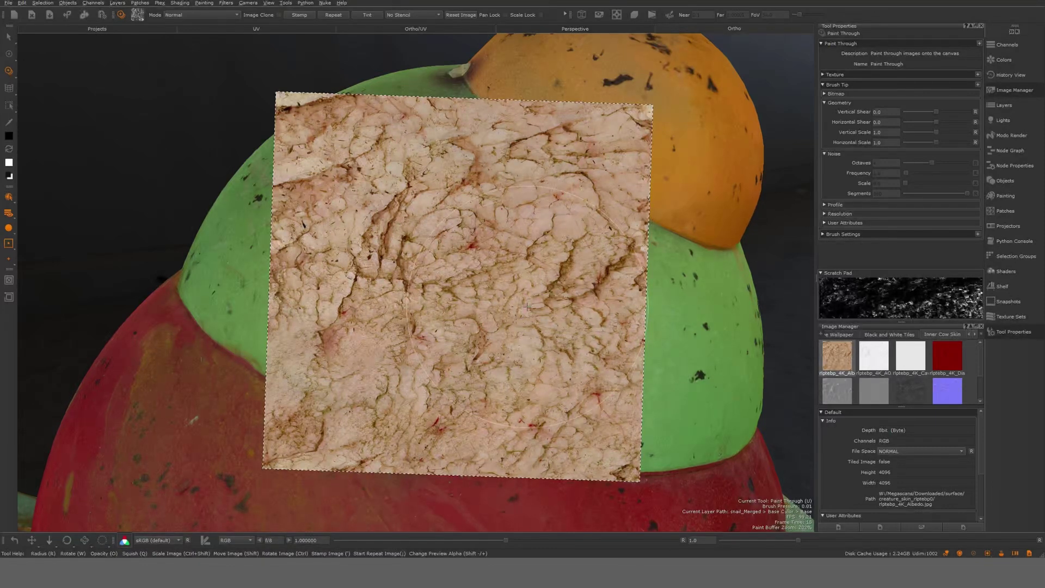
- Choose the fatTip basic brush and paint a patch of cow skin across the middle of the green band
key(b)
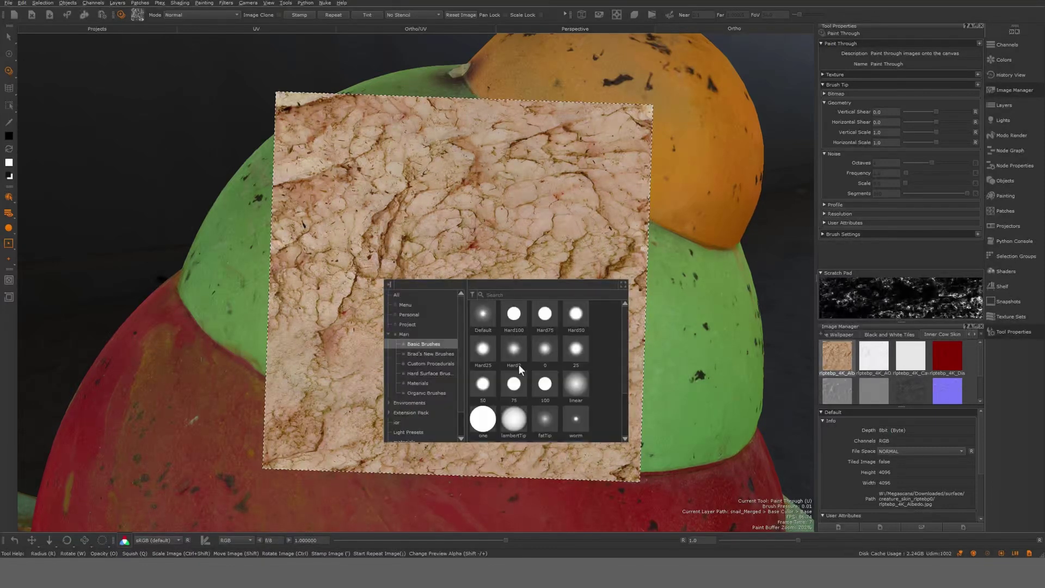
click(548, 419)
mouse_move(545, 280)
mouse_down()
mouse_move(509, 311)
mouse_move(527, 315)
mouse_move(557, 288)
mouse_move(503, 297)
mouse_move(387, 286)
mouse_up()
key(k)
click(613, 416)
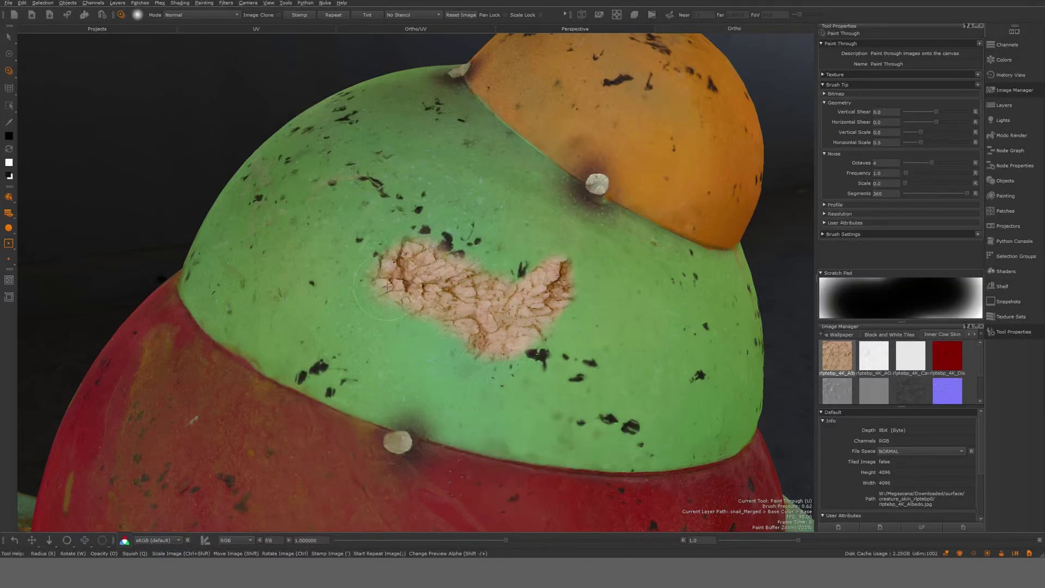
- Choose the worm basic brush and dab small strokes of cow skin around the painted patch
key(b)
click(619, 430)
drag(552, 260, 551, 256)
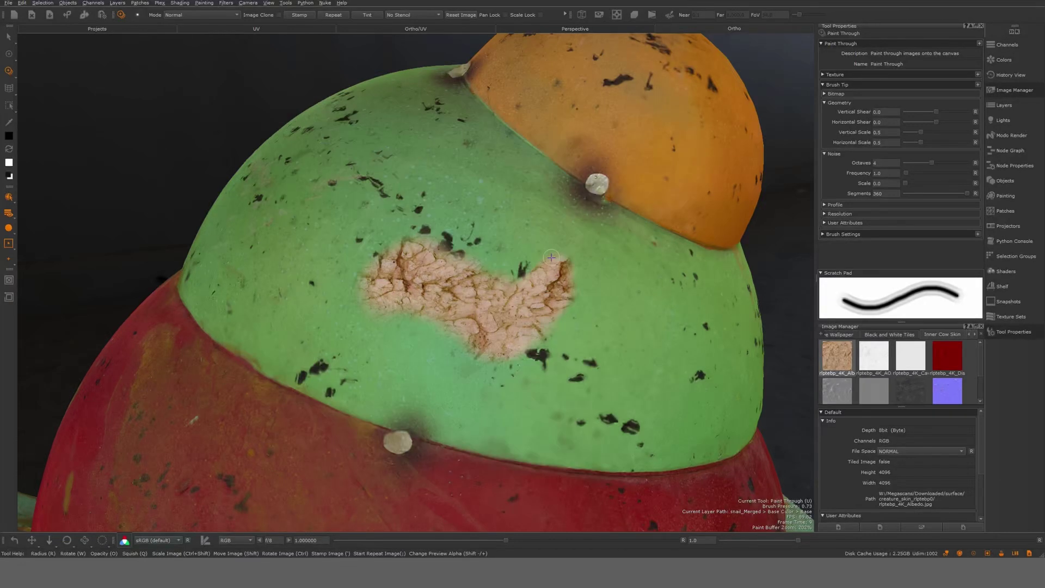
drag(481, 204, 480, 208)
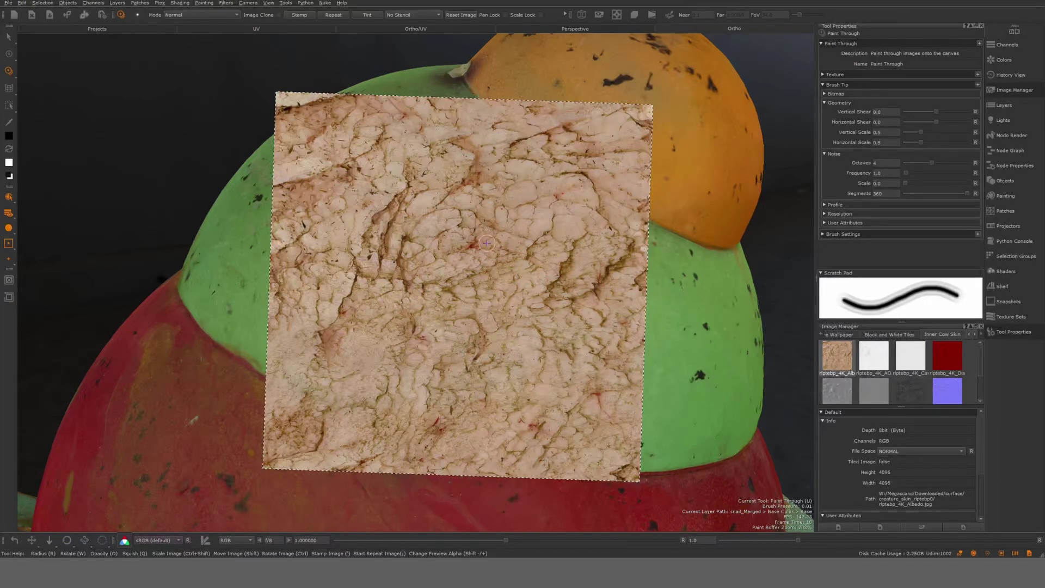
- Choose the Hard0 basic brush and make a stroke through the cow skin image
key(b)
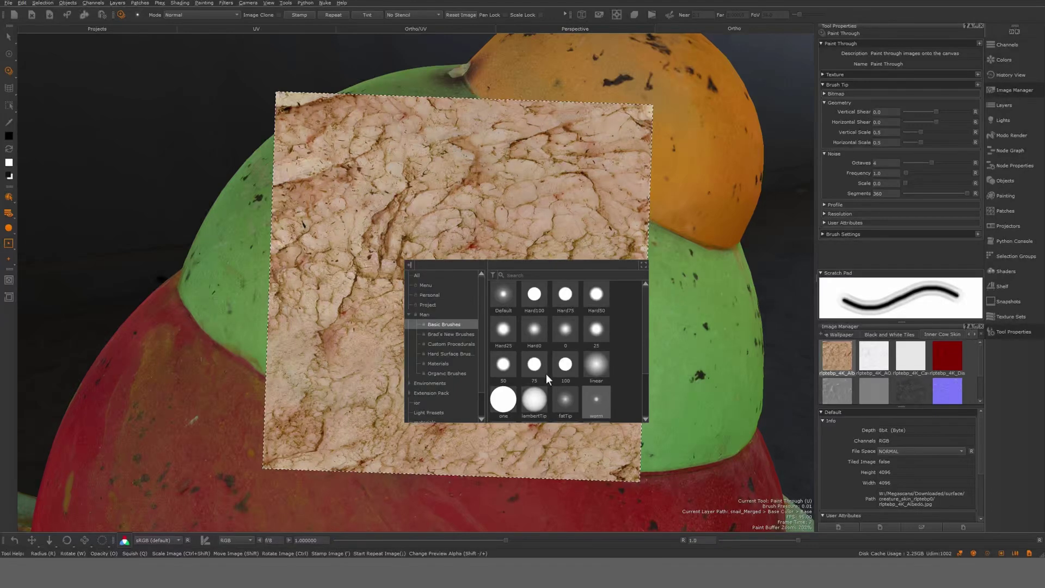
click(538, 336)
mouse_move(621, 343)
mouse_down()
mouse_move(645, 365)
mouse_move(663, 436)
mouse_move(469, 480)
mouse_move(474, 490)
mouse_up()
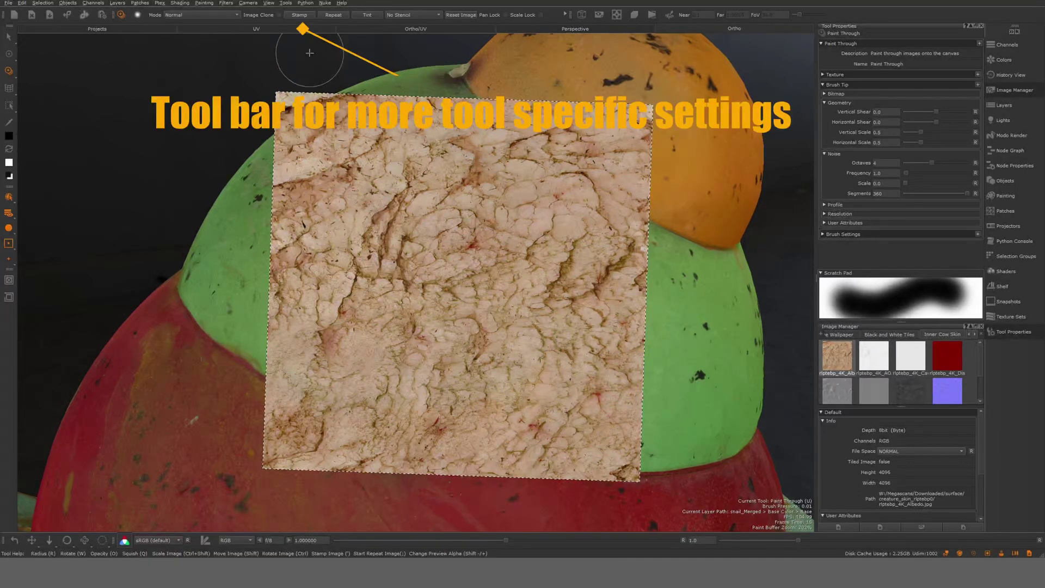
- Paint the repeating cow skin image in long winding strokes over the green and orange bands, enlarging the brush radius
mouse_move(754, 330)
mouse_down()
mouse_move(175, 274)
mouse_move(61, 249)
mouse_move(360, 165)
mouse_move(263, 143)
mouse_up()
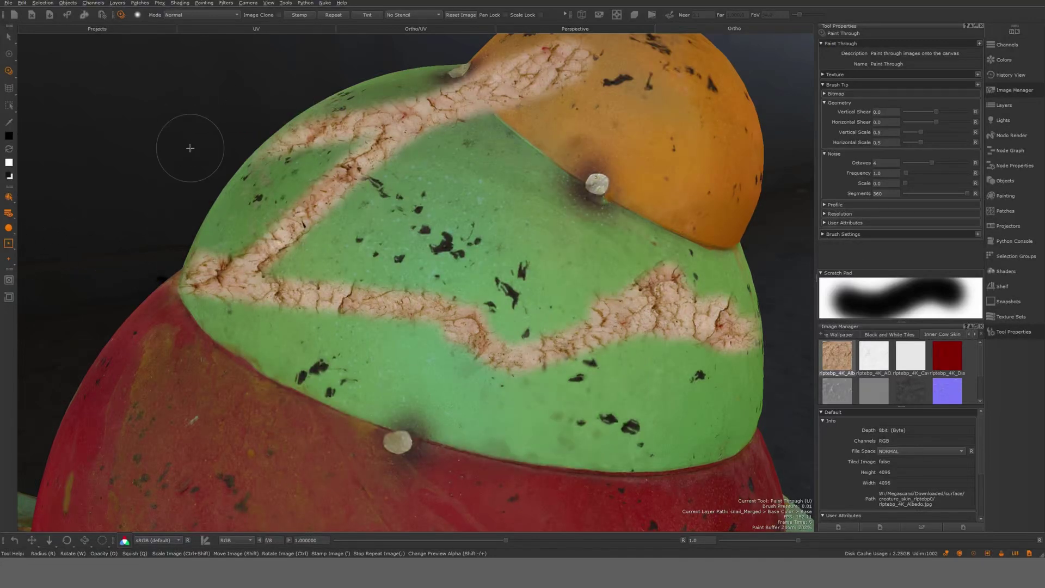
mouse_move(218, 169)
mouse_down()
mouse_move(593, 201)
mouse_move(743, 239)
mouse_move(724, 292)
mouse_move(522, 229)
mouse_move(441, 234)
mouse_move(452, 261)
mouse_move(643, 223)
mouse_up()
key(r)
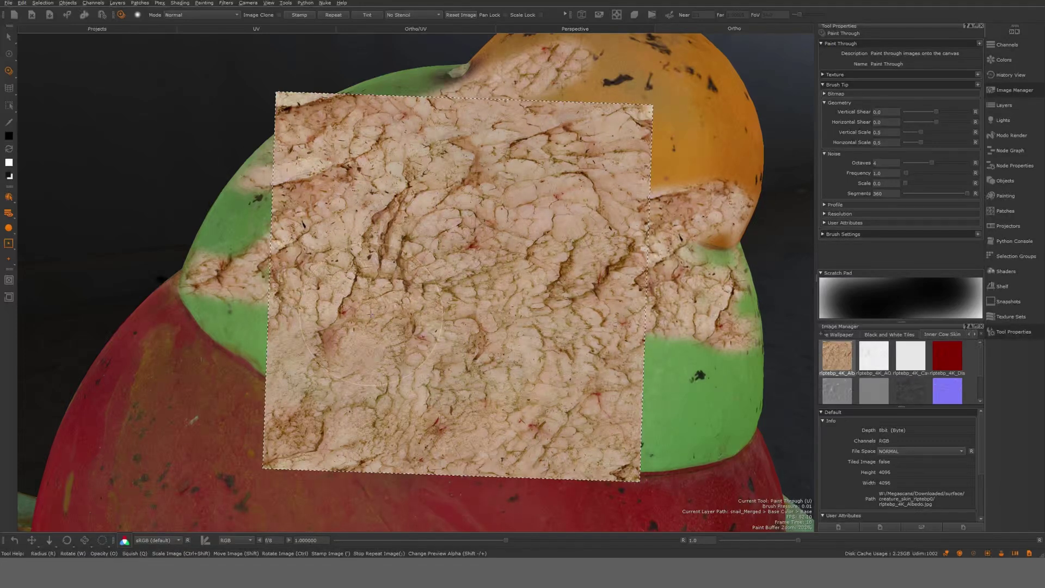
mouse_move(583, 353)
mouse_down()
mouse_move(381, 402)
mouse_move(261, 305)
mouse_move(196, 229)
mouse_move(355, 234)
mouse_move(577, 262)
mouse_move(517, 174)
mouse_move(403, 104)
mouse_move(451, 156)
mouse_up()
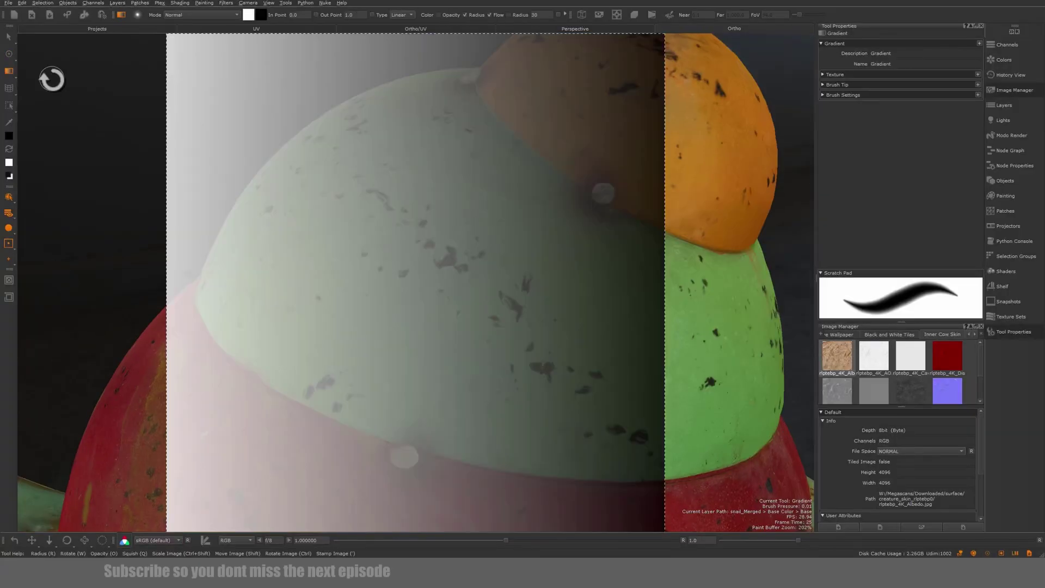
- Shrink the gradient over the green band and set its type to Radial with an out point of 1.0
mouse_move(574, 362)
ctrl+mouse_down()
mouse_move(590, 389)
mouse_move(580, 381)
mouse_move(631, 359)
mouse_move(563, 381)
mouse_move(625, 362)
mouse_move(588, 418)
mouse_move(444, 402)
mouse_move(571, 355)
ctrl+mouse_up()
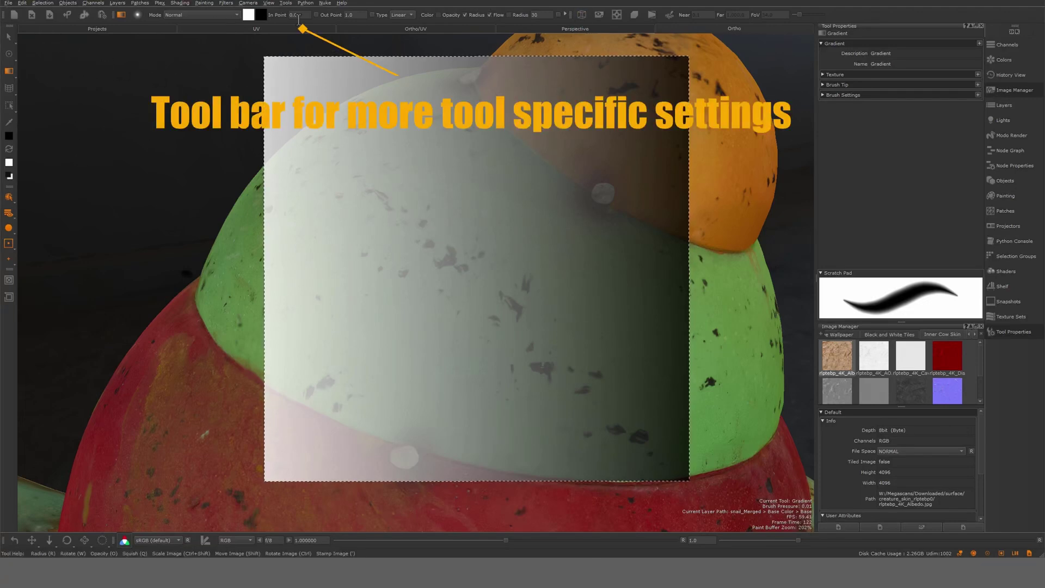
click(410, 14)
click(404, 26)
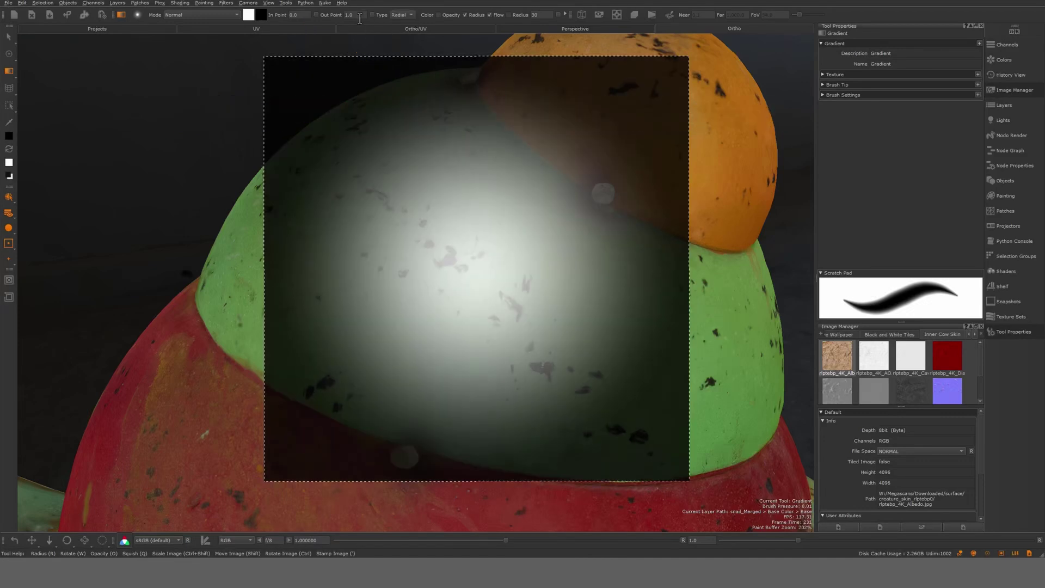
drag(372, 14, 372, 23)
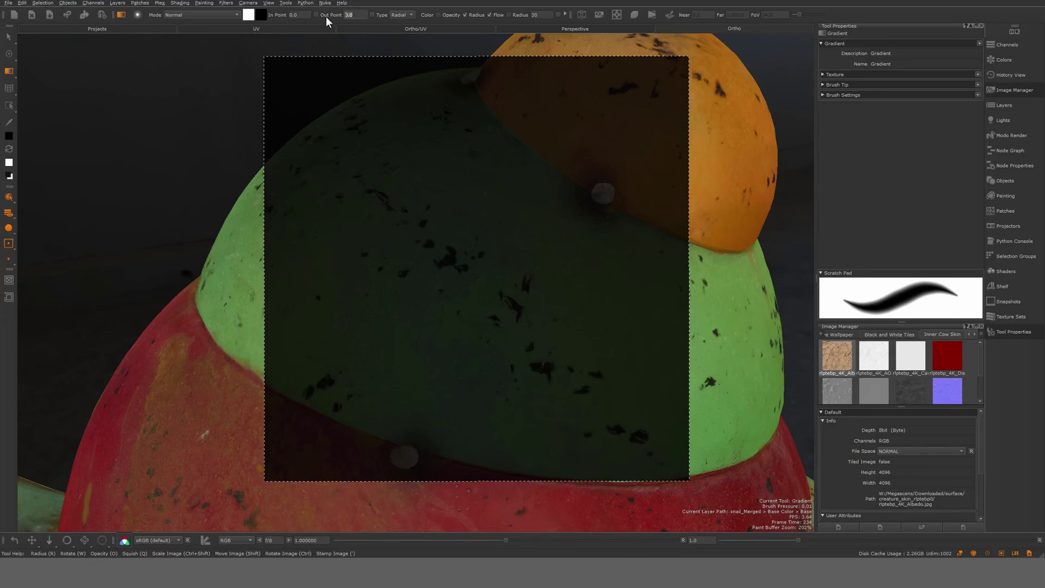
drag(373, 15, 389, 13)
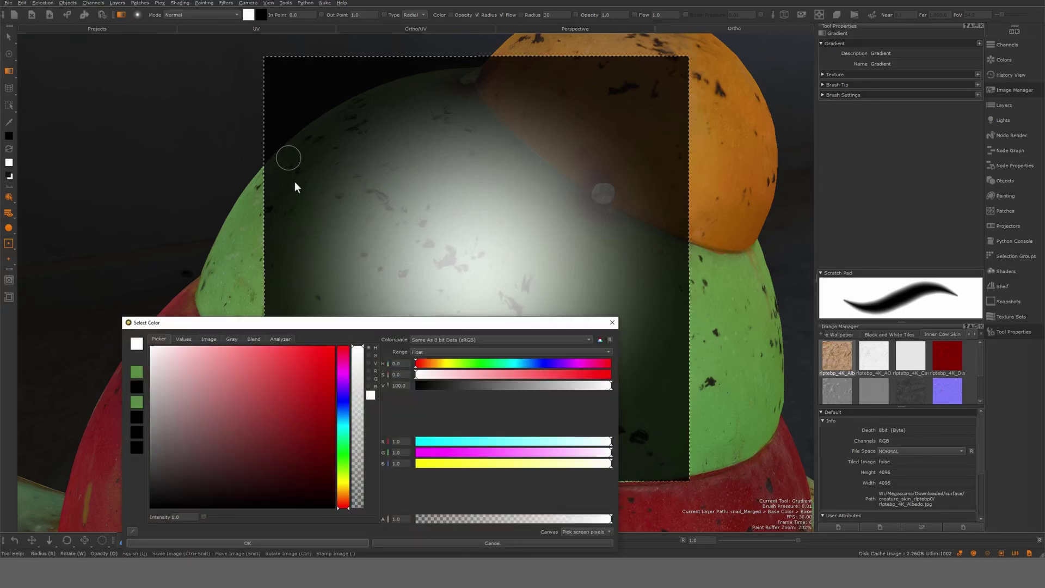
- Set the gradient's first color to red and its second color to bright green
drag(320, 370, 360, 328)
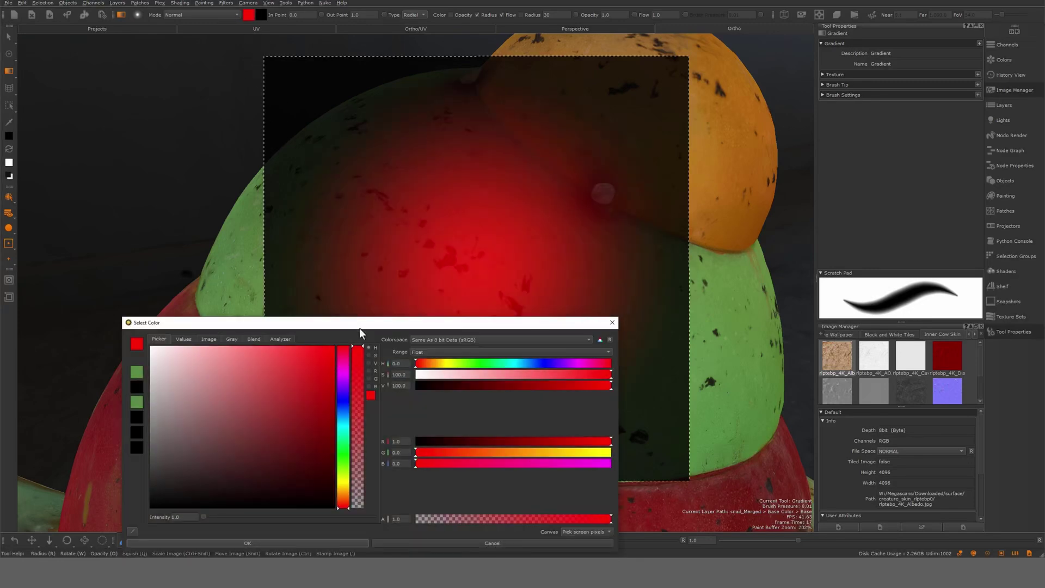
click(303, 541)
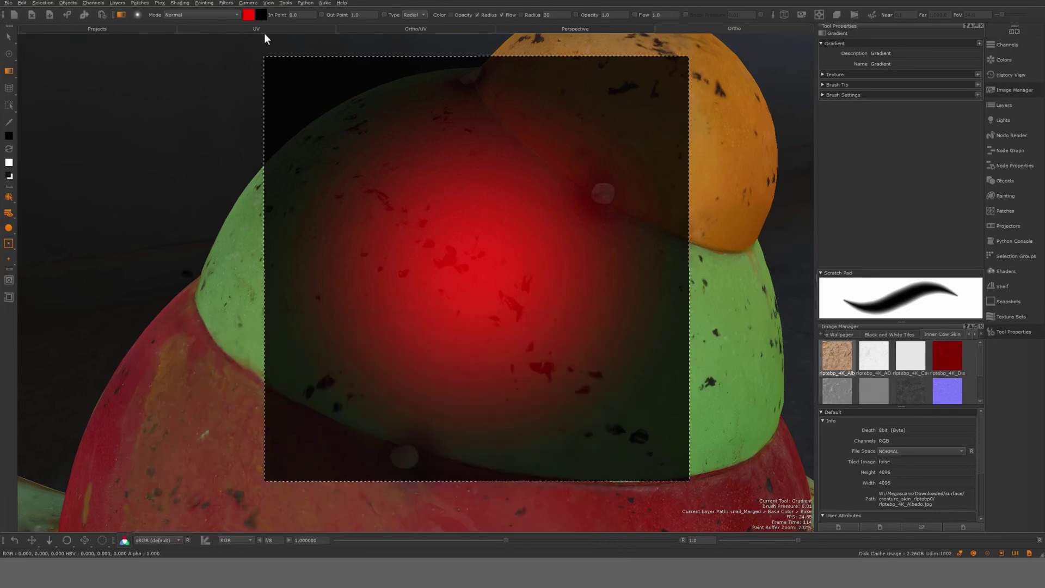
click(262, 16)
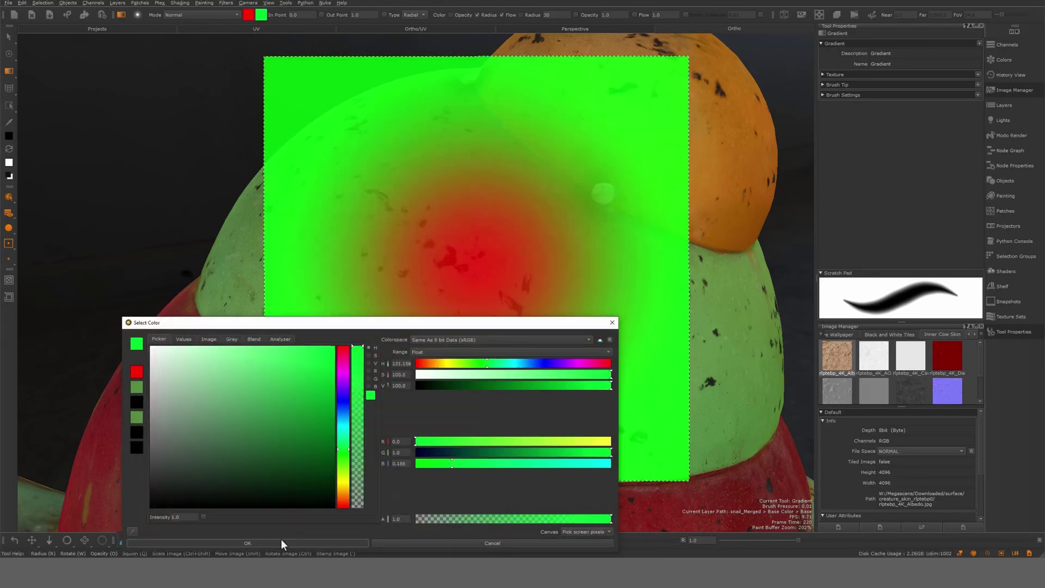
click(281, 541)
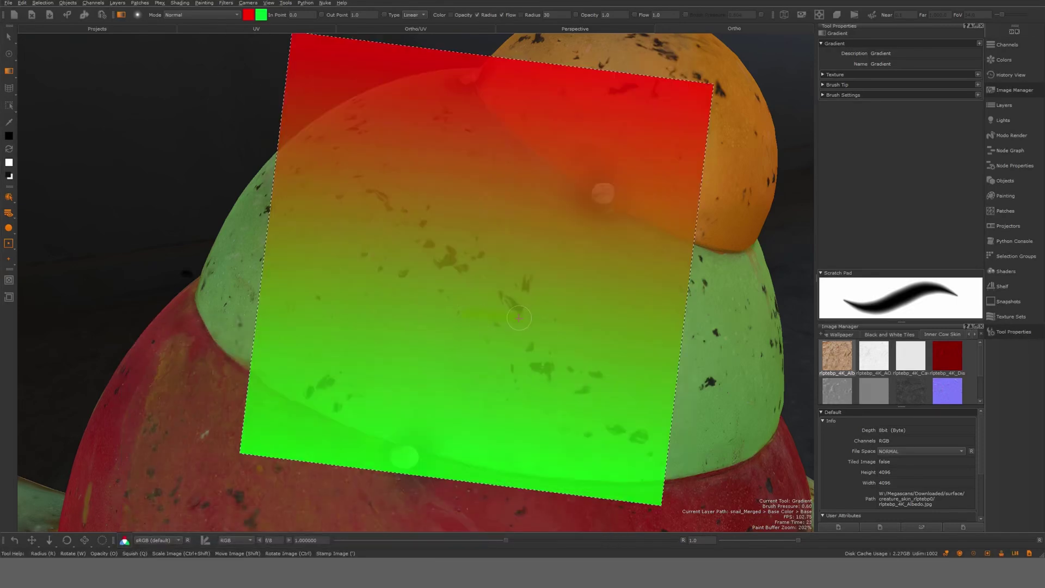
- Enlarge the brush radius and paint the rotated linear red-to-green gradient through onto the green band
key(r)
mouse_move(502, 312)
mouse_down()
mouse_move(548, 301)
mouse_move(467, 367)
mouse_move(607, 419)
mouse_up()
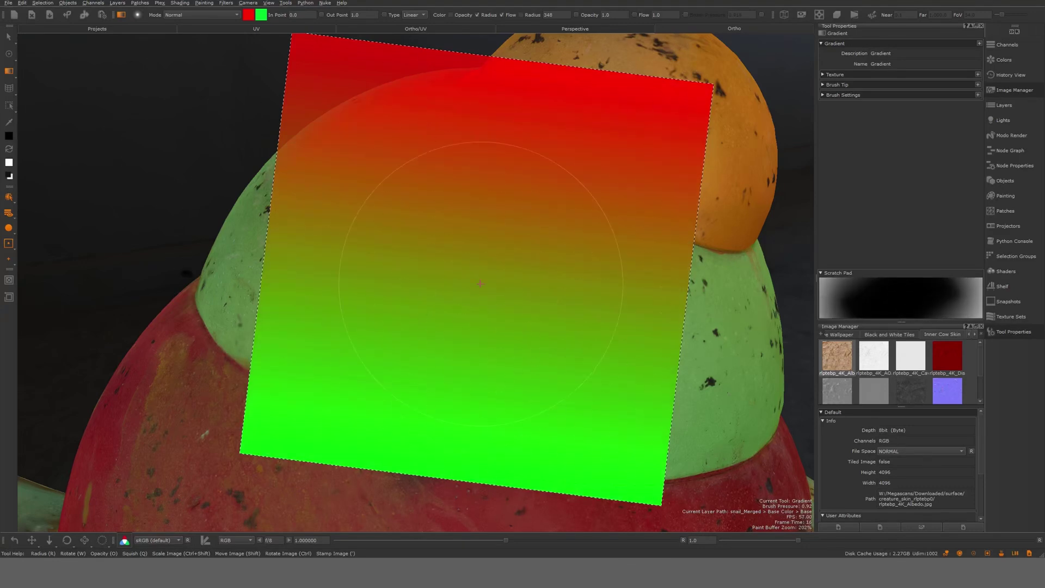
- Switch to the Clone Stamp tool and adjust its brush radius to a medium size over the green band
key(p)
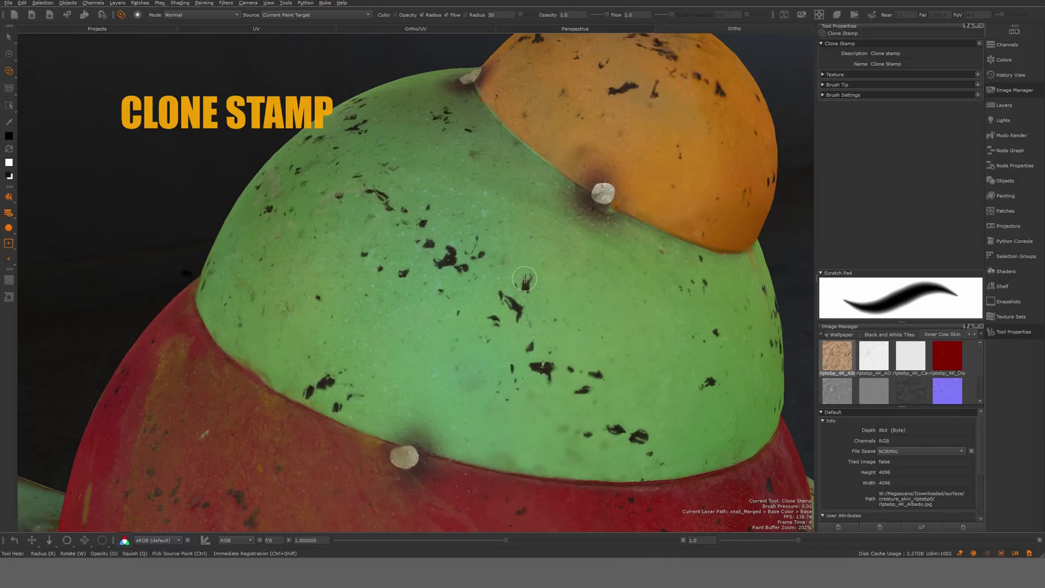
key(r)
drag(509, 268, 578, 269)
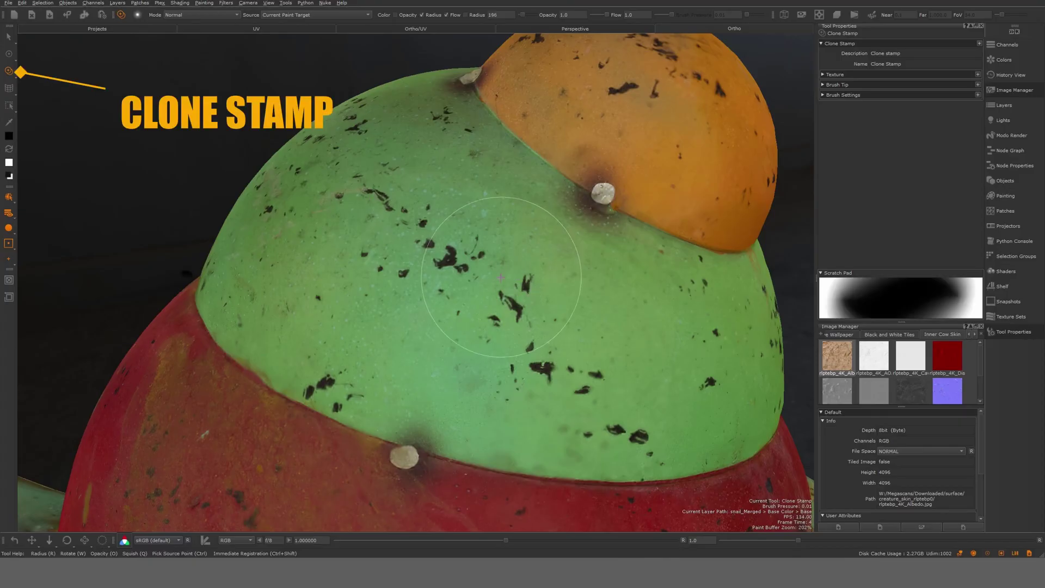
key(r)
drag(546, 307, 494, 304)
- Sample the dark spots near the green band's lower edge and clone them onto its upper middle area
ctrl+click(518, 302)
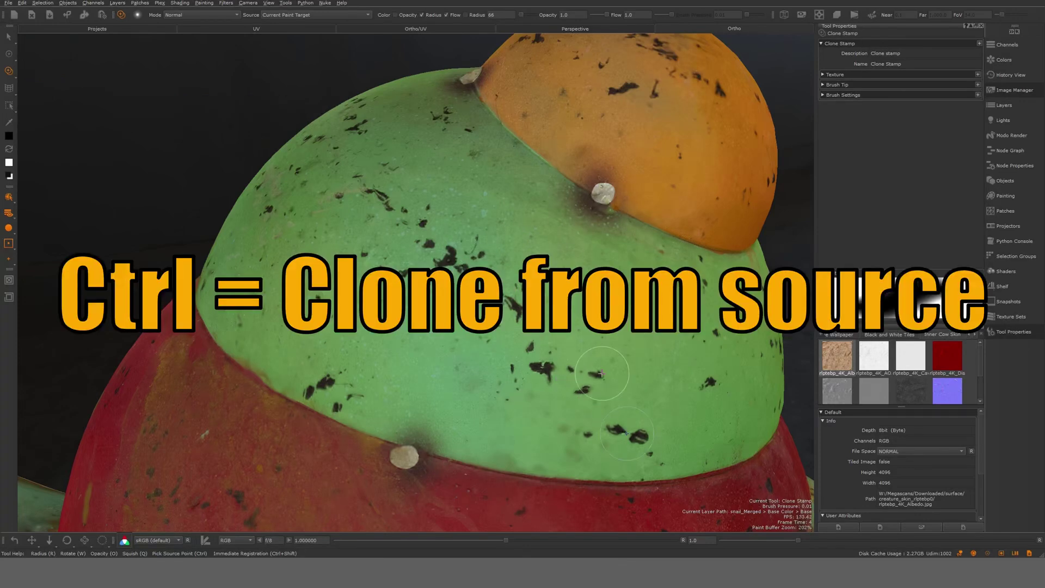
ctrl+click(623, 434)
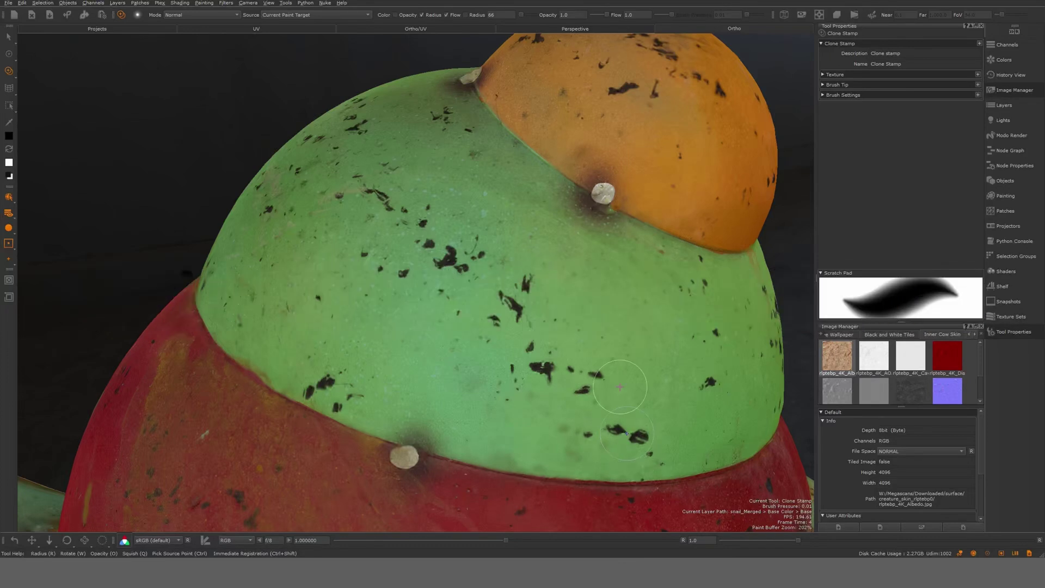
drag(580, 294, 522, 228)
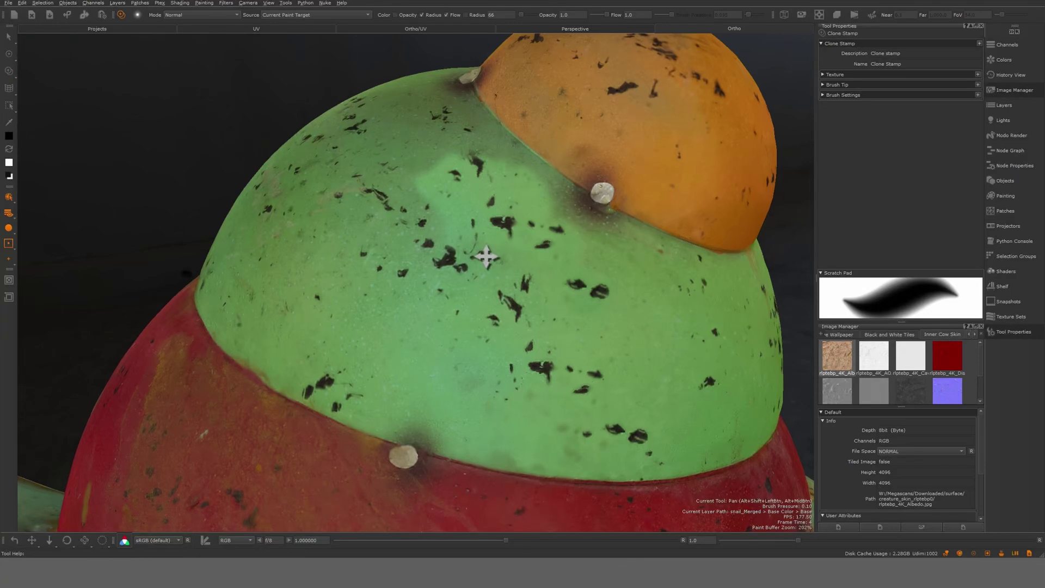
mouse_move(485, 256)
alt+middle_down()
mouse_move(521, 226)
mouse_move(439, 250)
alt+middle_up()
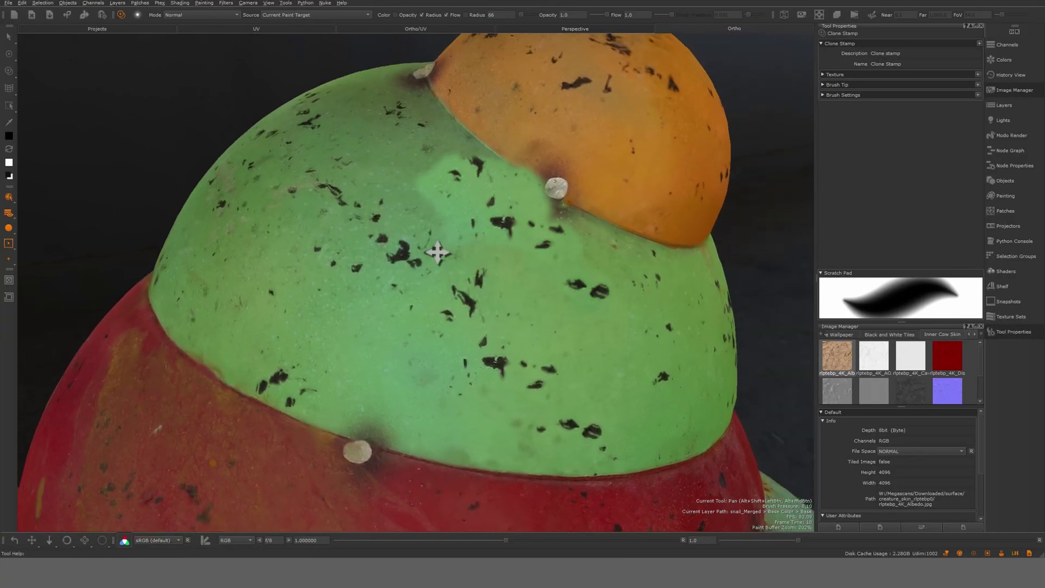
mouse_move(439, 250)
alt+mouse_down()
mouse_move(387, 257)
mouse_move(270, 316)
alt+mouse_up()
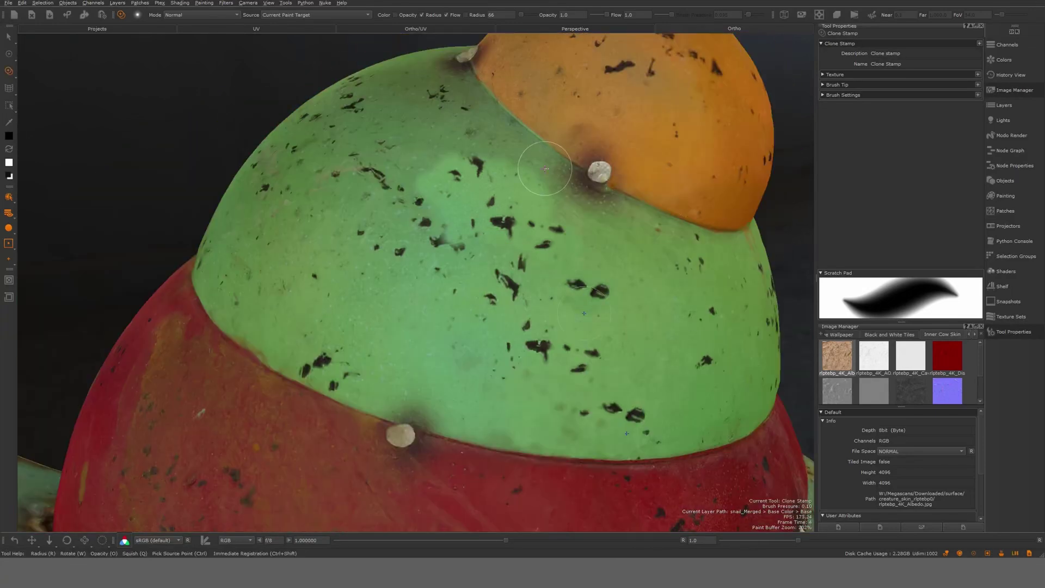
mouse_move(456, 279)
alt+mouse_down()
mouse_move(555, 341)
mouse_move(593, 380)
mouse_move(637, 362)
alt+mouse_up()
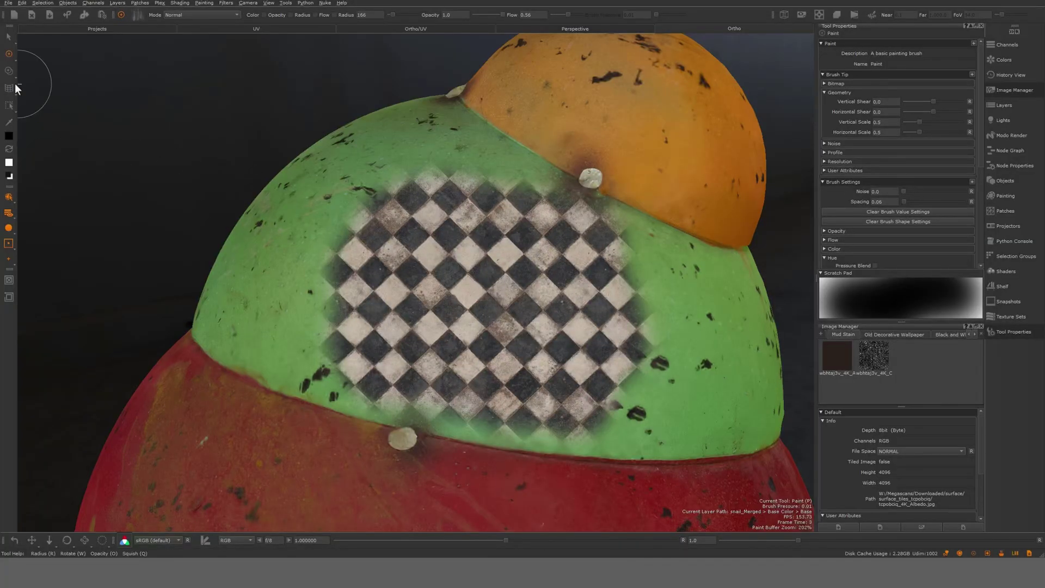
- Define a Warp area over the middle of the checkered tiles and pull its corners and center point inward to distort it
click(11, 88)
shift+drag(422, 230, 607, 398)
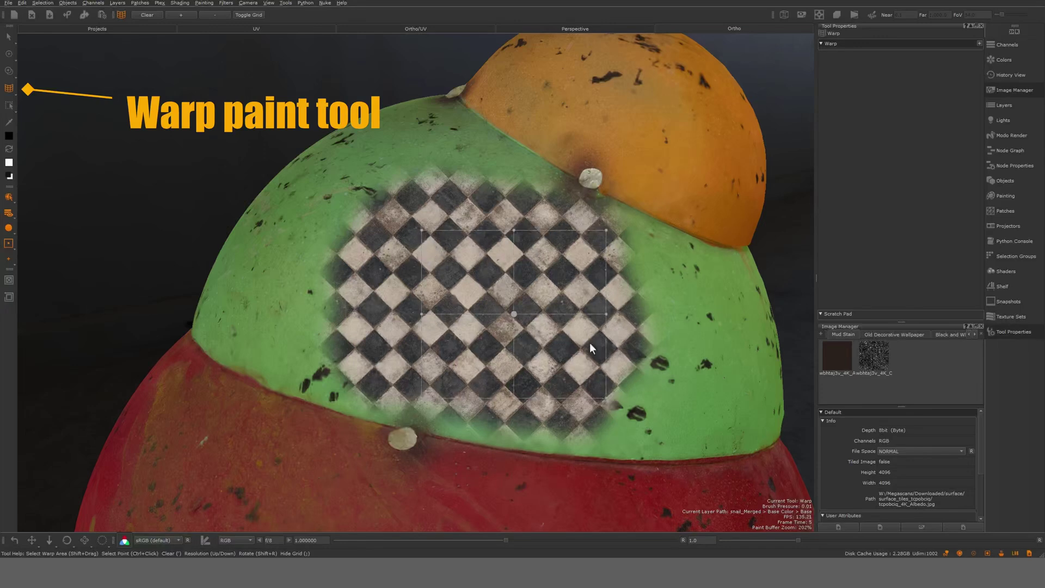
drag(422, 231, 430, 240)
drag(606, 230, 583, 245)
drag(605, 397, 584, 391)
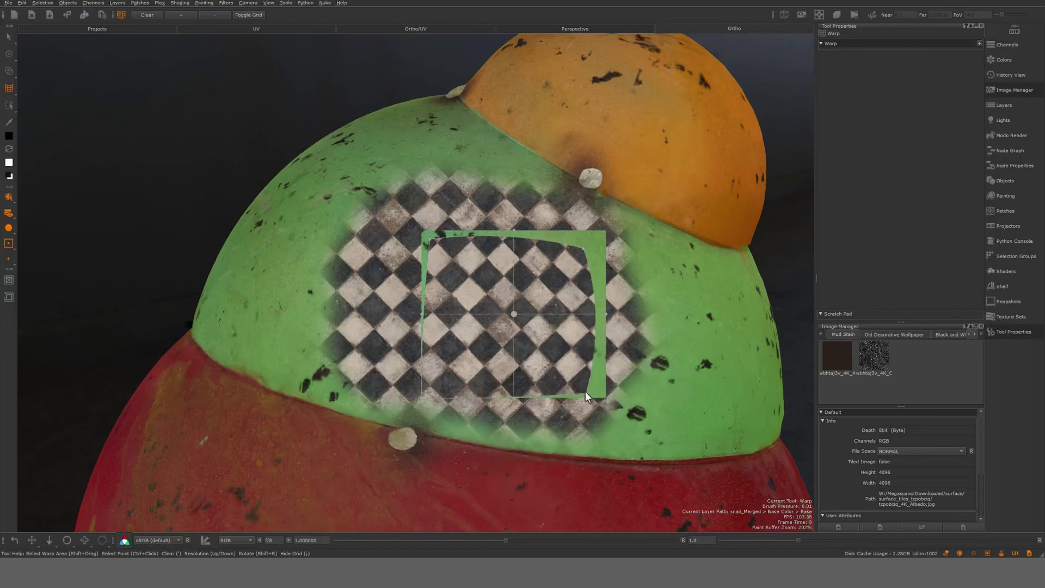
drag(422, 397, 442, 390)
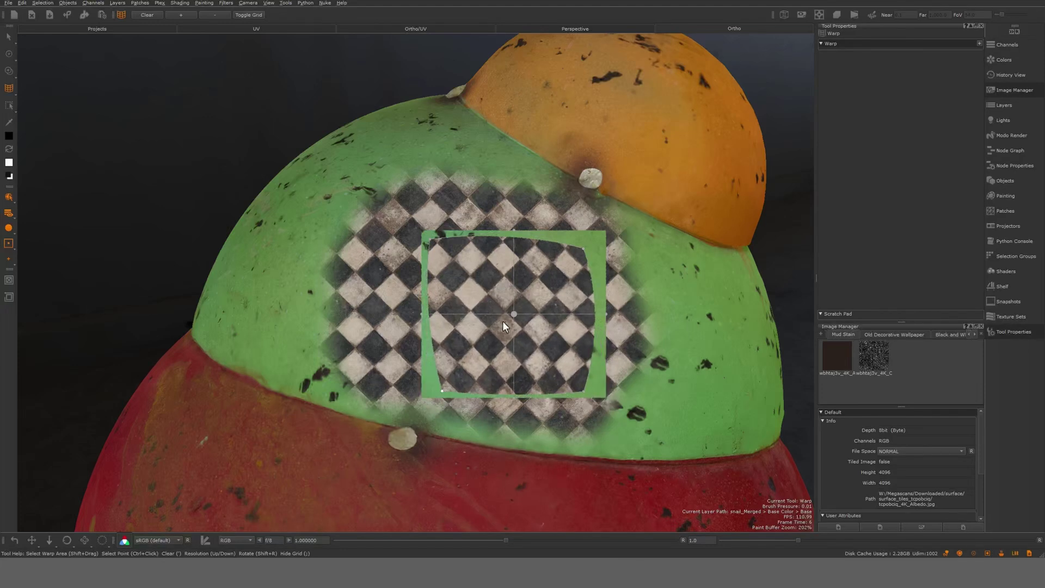
mouse_move(514, 314)
mouse_down()
mouse_move(473, 325)
mouse_move(687, 219)
mouse_move(382, 355)
mouse_move(502, 304)
mouse_up()
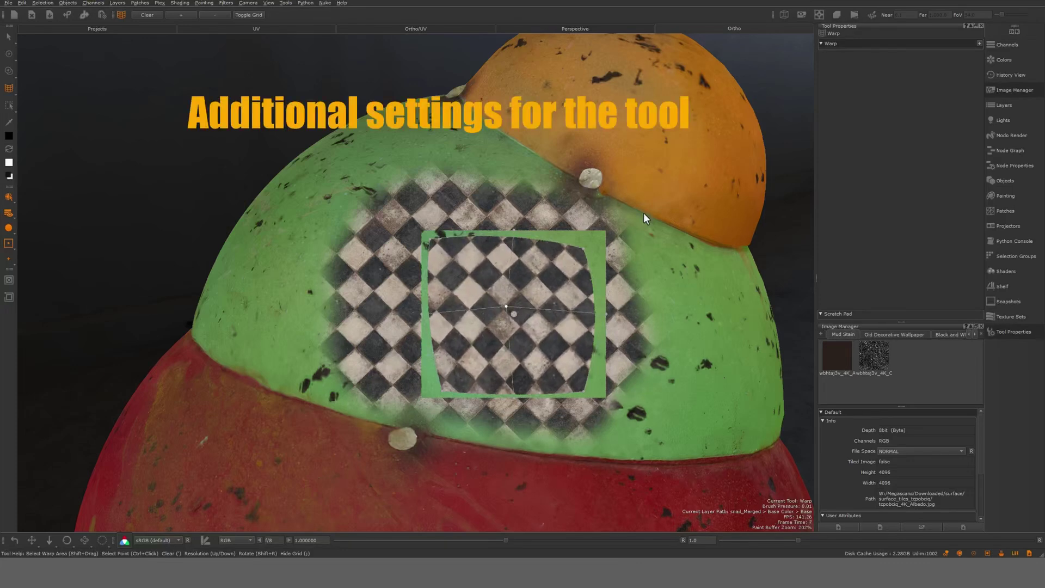
- Try different warp grid resolutions and subdivide the grid into more control points
click(182, 16)
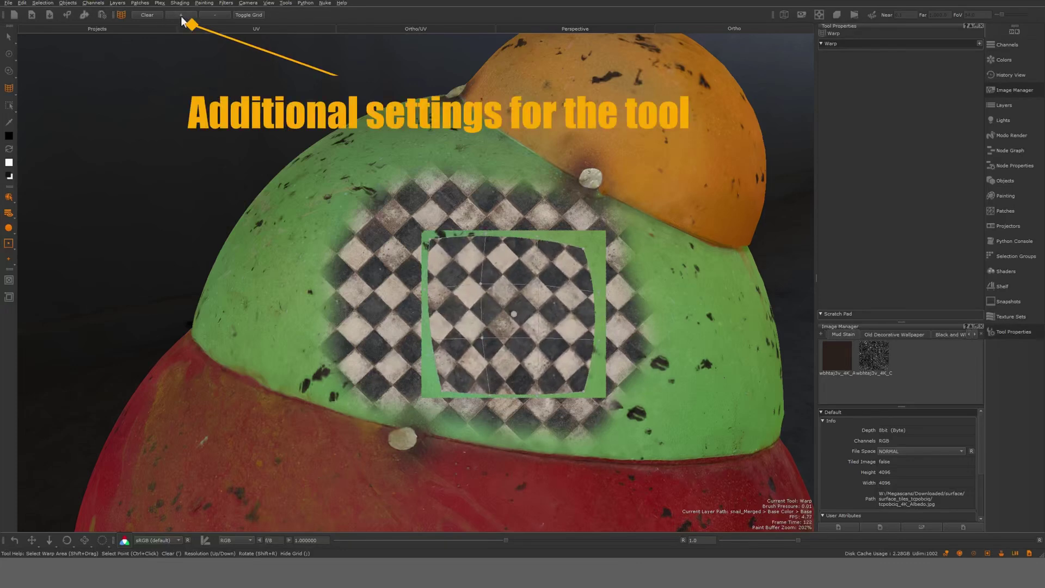
click(211, 16)
click(183, 15)
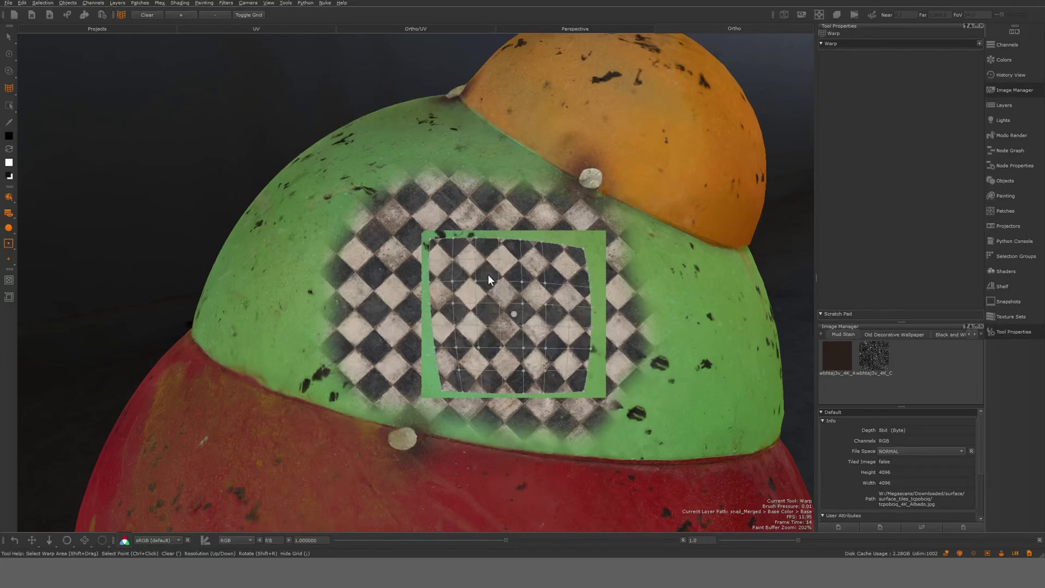
- Clear the warped tiles from the green band and paint a fresh checkered patch onto it with Paint Through
drag(465, 263, 502, 273)
key(ctrl+shift+c)
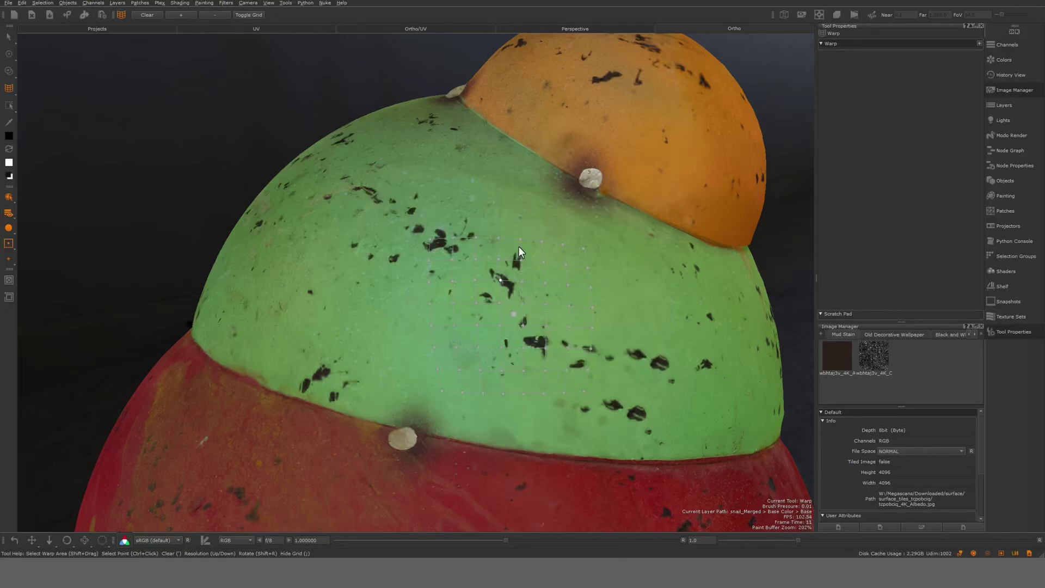
key(u)
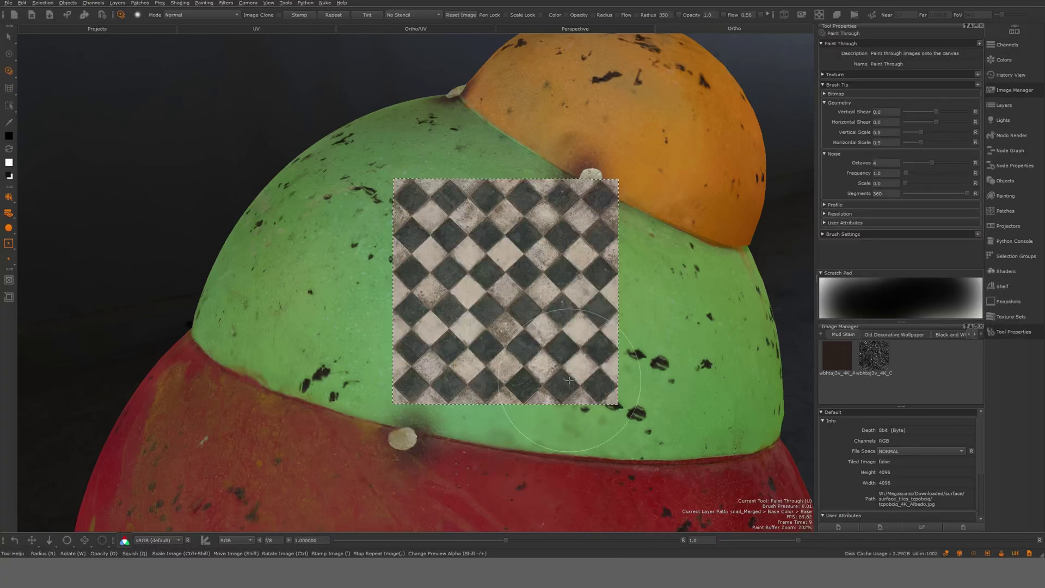
mouse_move(570, 391)
mouse_down()
mouse_move(548, 401)
mouse_move(470, 318)
mouse_move(384, 287)
mouse_move(615, 284)
mouse_up()
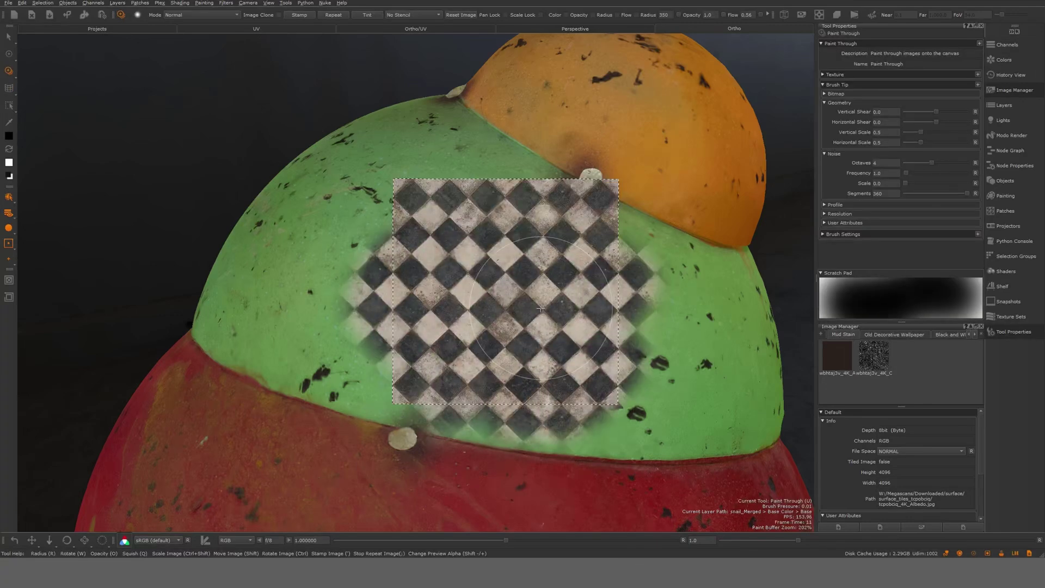
- Set the Warp grid to four by four cells over the checkered patch and pull its upper-left inner control point outward
click(9, 88)
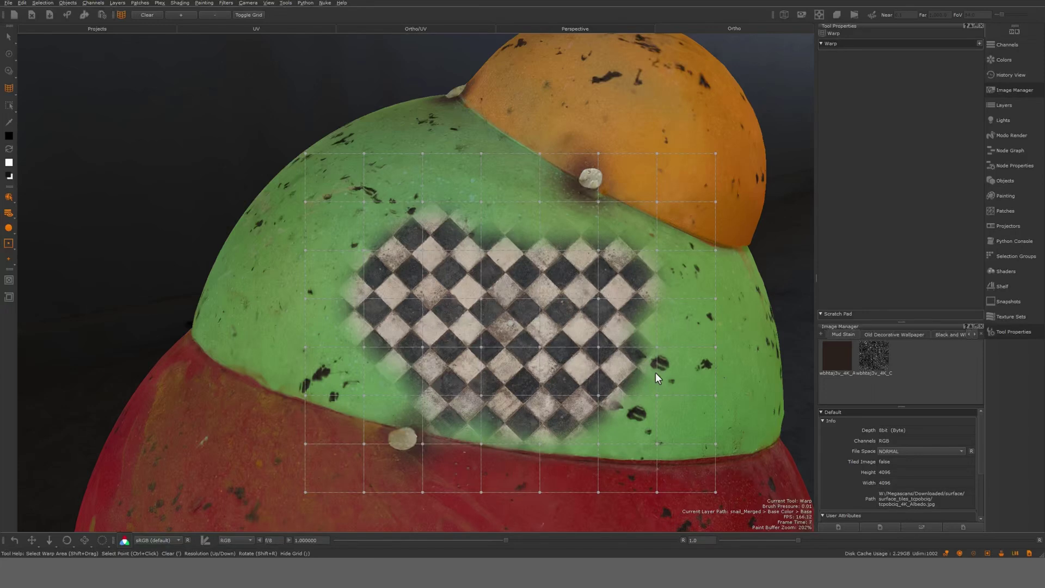
click(213, 17)
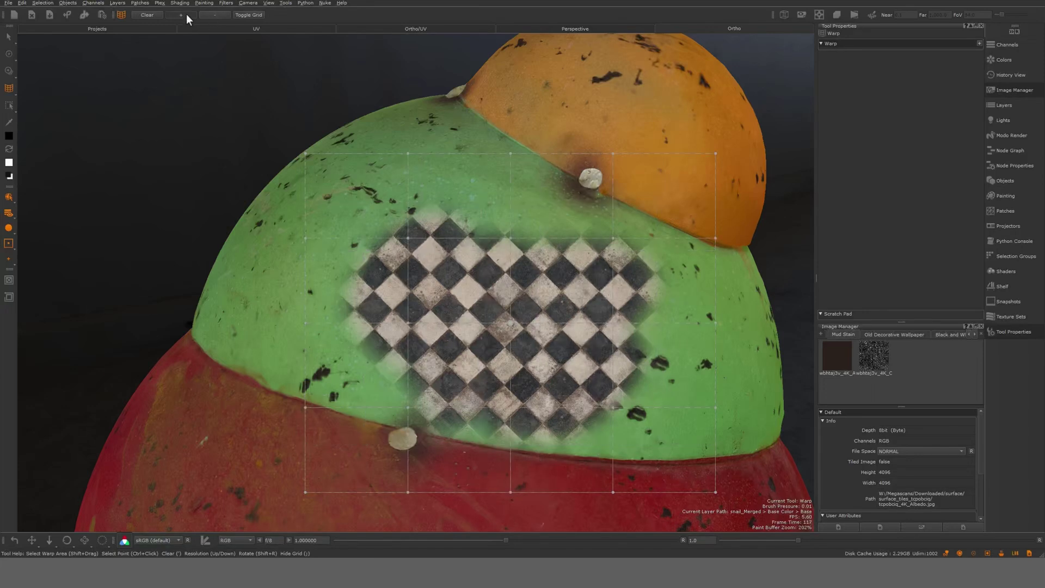
click(182, 14)
click(213, 15)
click(214, 16)
click(189, 15)
drag(407, 237, 339, 197)
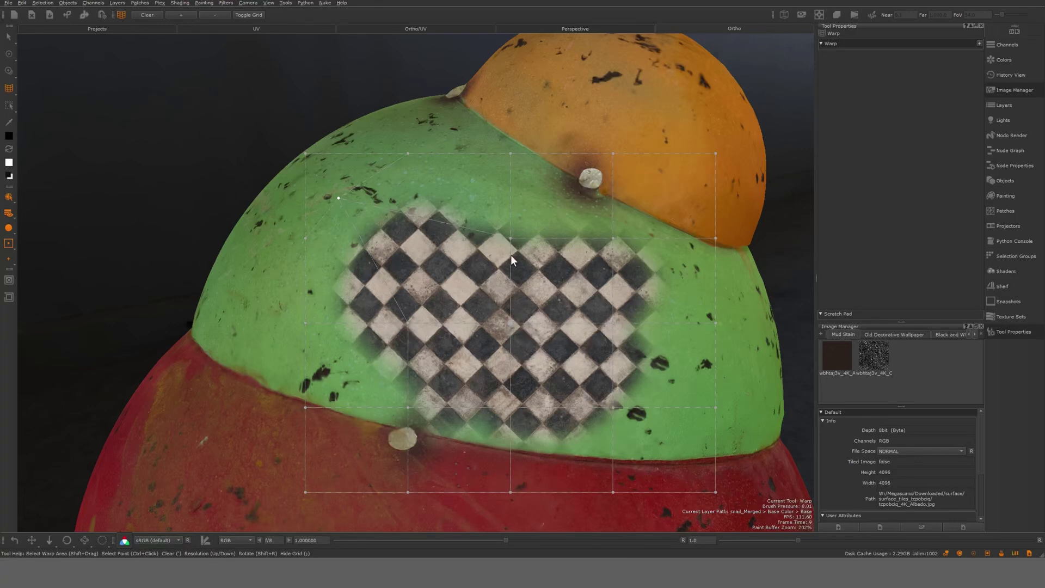
mouse_move(338, 198)
mouse_down()
mouse_move(367, 219)
mouse_move(345, 195)
mouse_move(366, 215)
mouse_move(354, 211)
mouse_up()
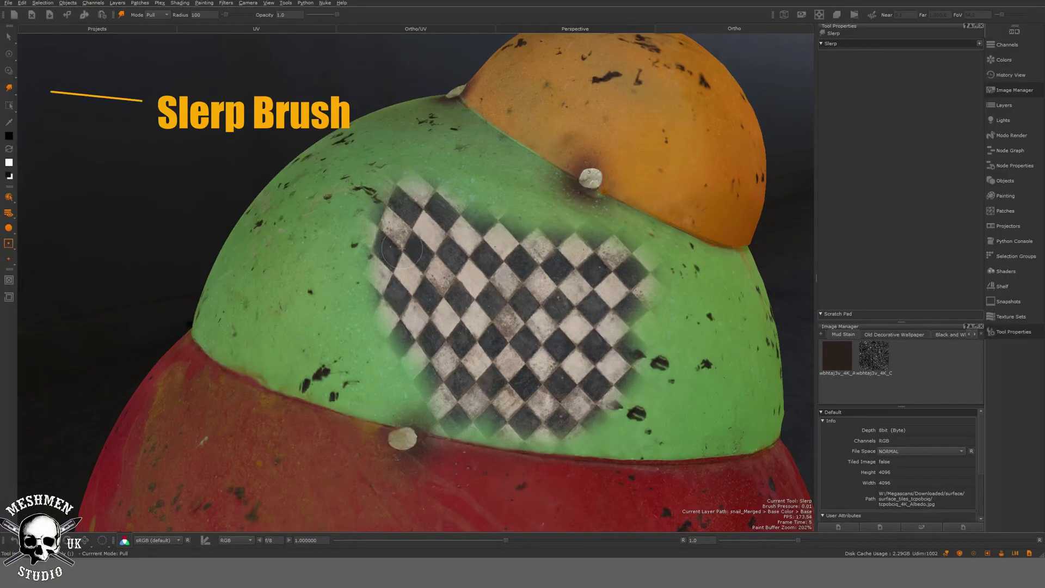
- Enlarge the Slerp brush radius to 672 and bend the checkered patch with strokes in Pull mode
key(r)
drag(394, 229, 422, 247)
drag(391, 373, 415, 358)
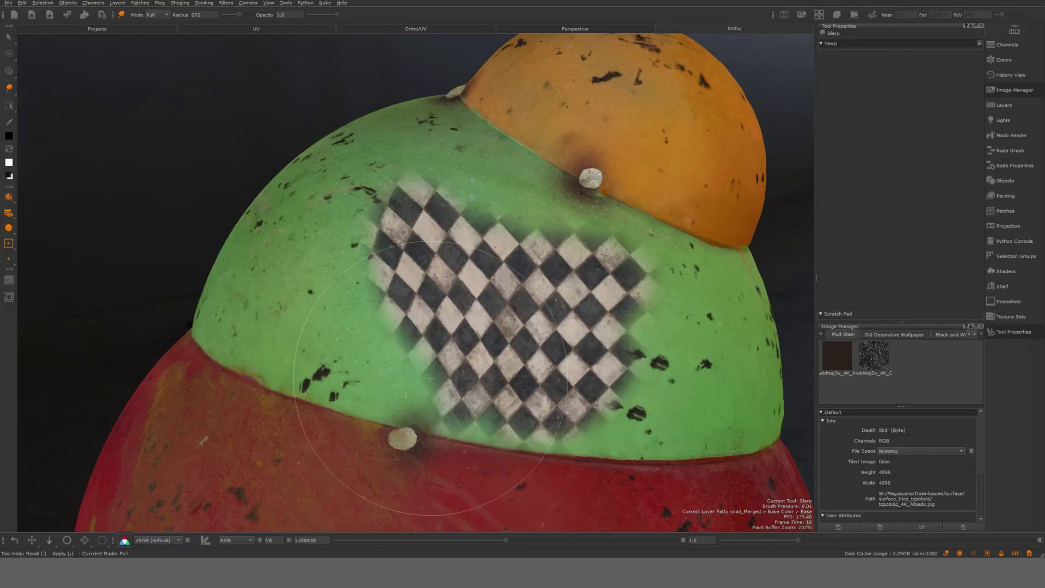
drag(436, 374, 417, 391)
drag(515, 283, 525, 264)
drag(437, 258, 442, 224)
drag(532, 254, 546, 236)
drag(371, 303, 462, 319)
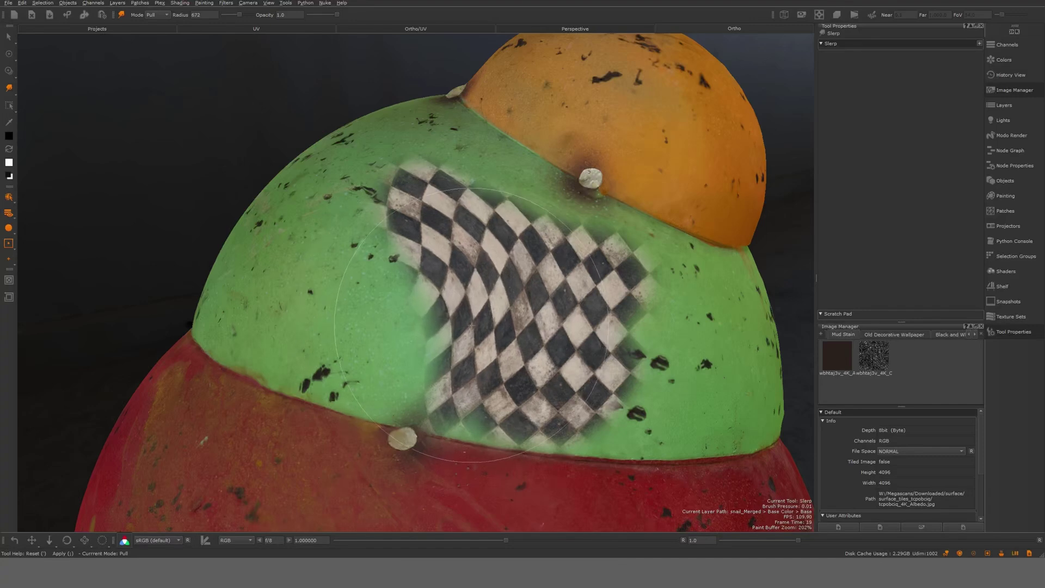
mouse_move(440, 264)
mouse_down()
mouse_move(468, 256)
mouse_move(447, 272)
mouse_move(522, 268)
mouse_up()
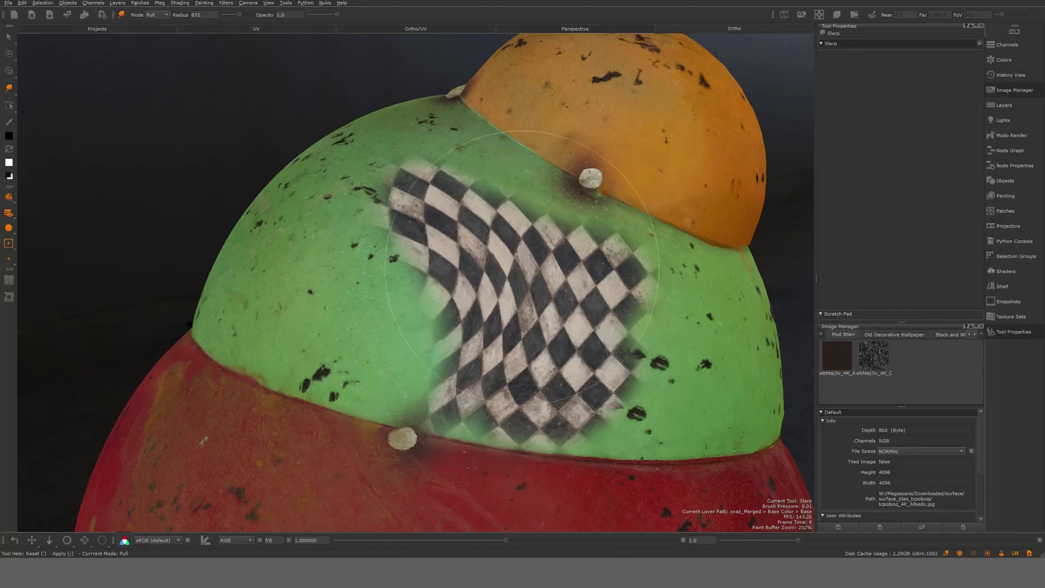
- Switch the Slerp brush to Grow mode and enlarge the tiles on the lower part of the checkered patch
click(157, 24)
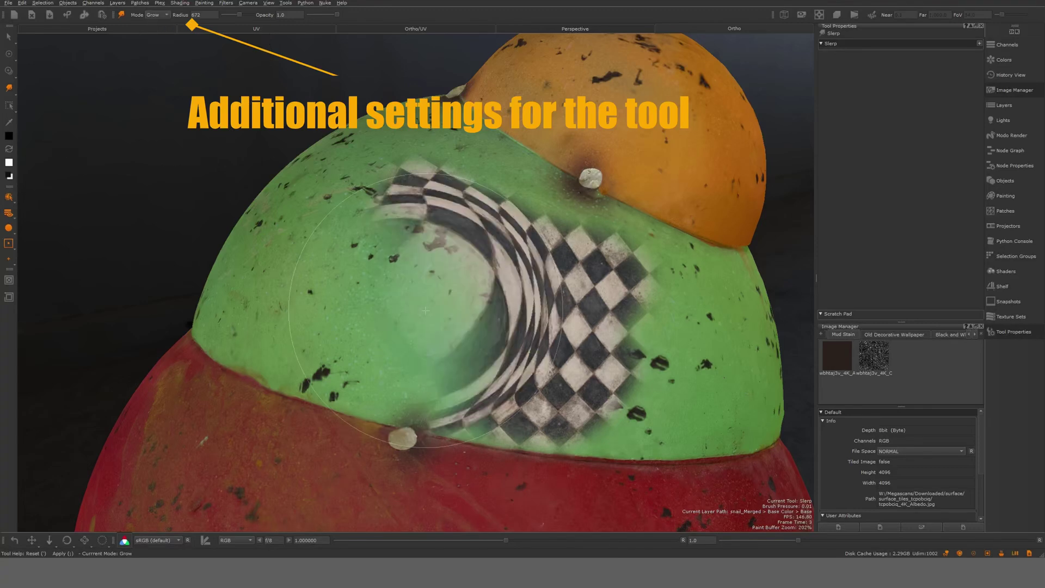
drag(583, 325, 590, 329)
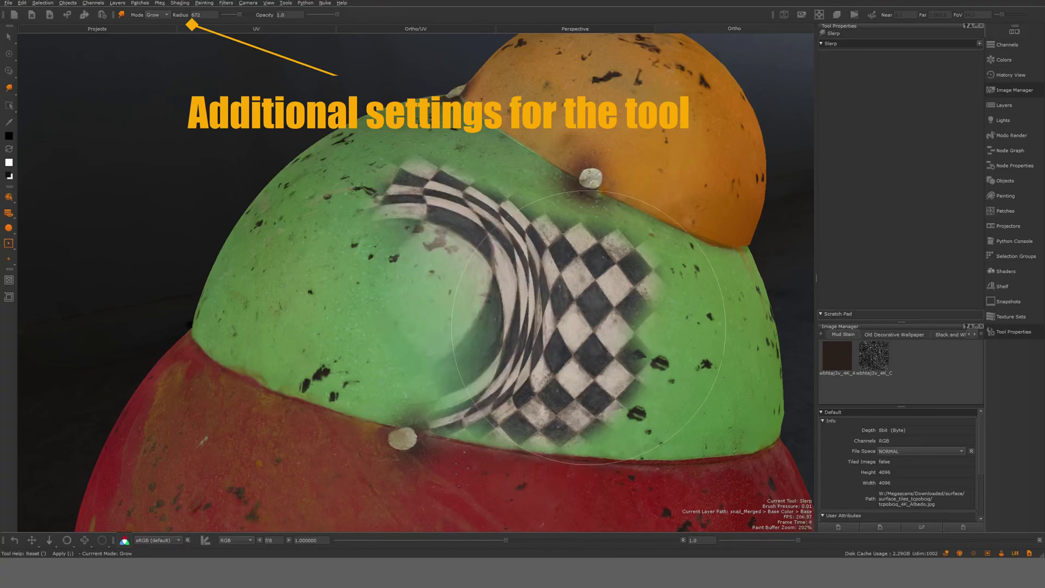
click(590, 328)
- Switch the Slerp brush to Shrink mode and contract the upper middle of the checkered patch
click(154, 15)
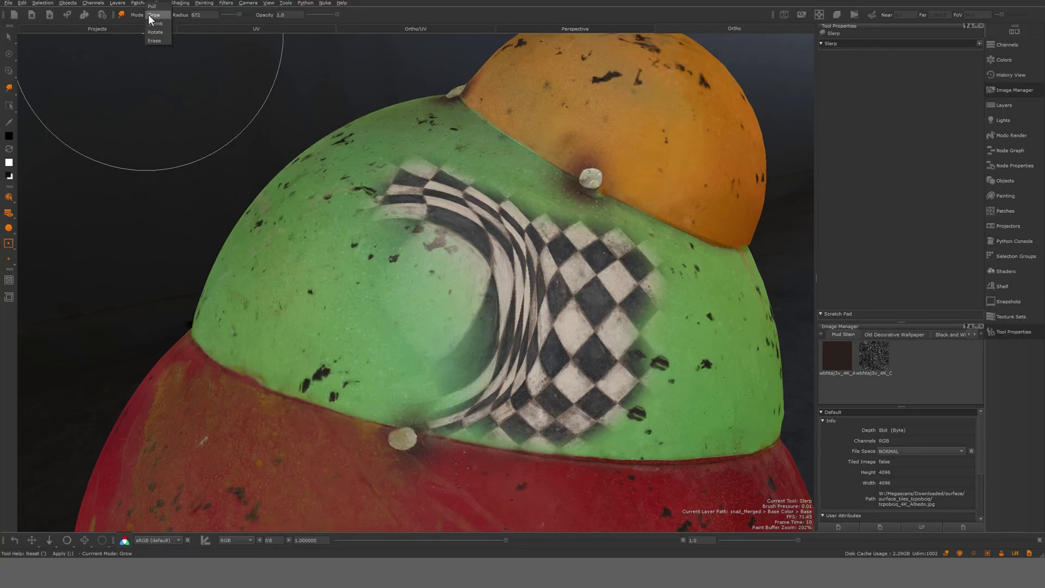
click(154, 23)
drag(490, 255, 490, 254)
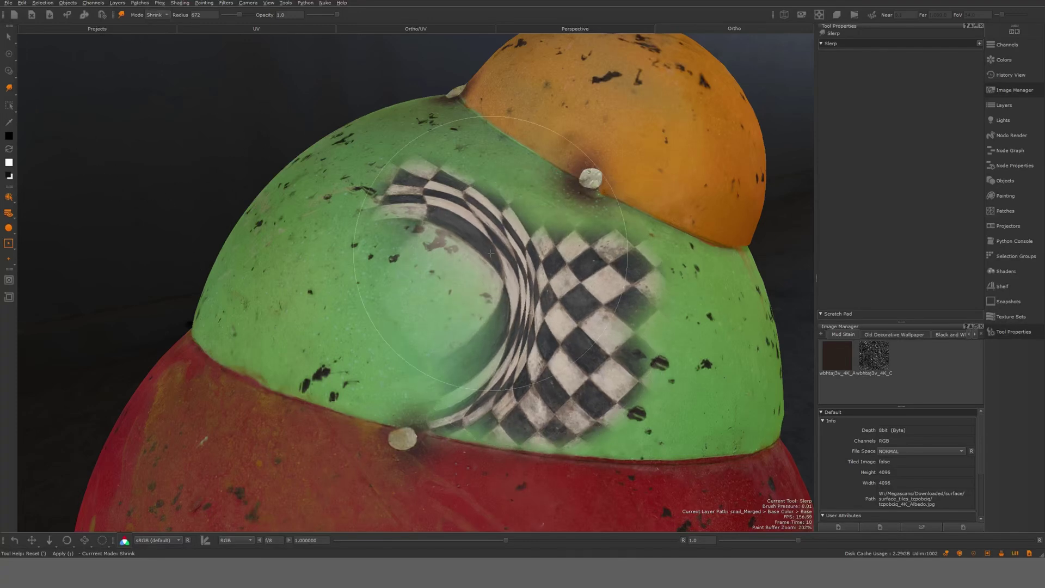
- Twist the checkered patch with the Slerp brush in Rotate mode and clear the distorted paint
click(147, 16)
click(153, 24)
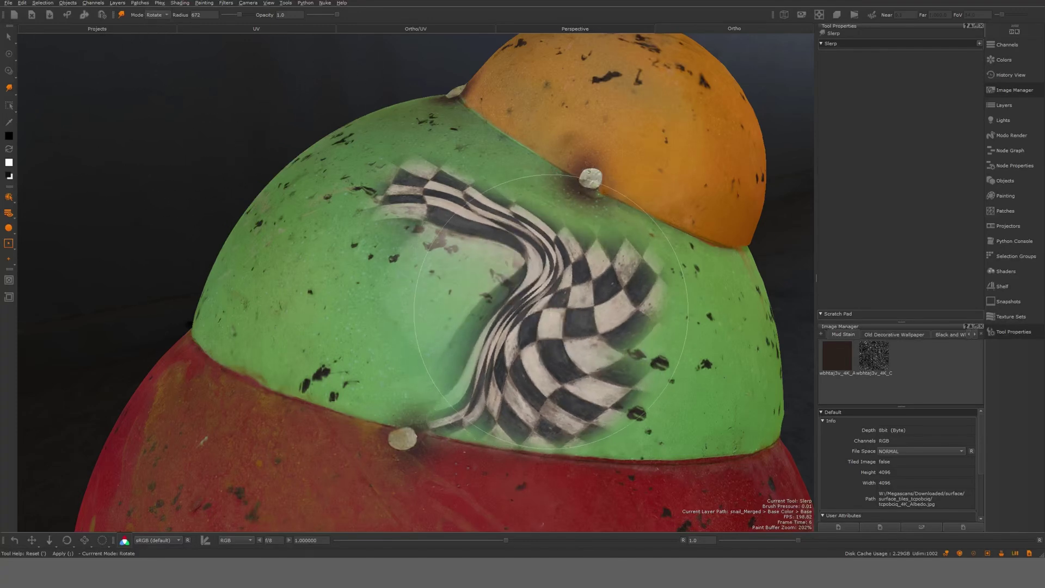
key(ctrl+shift+c)
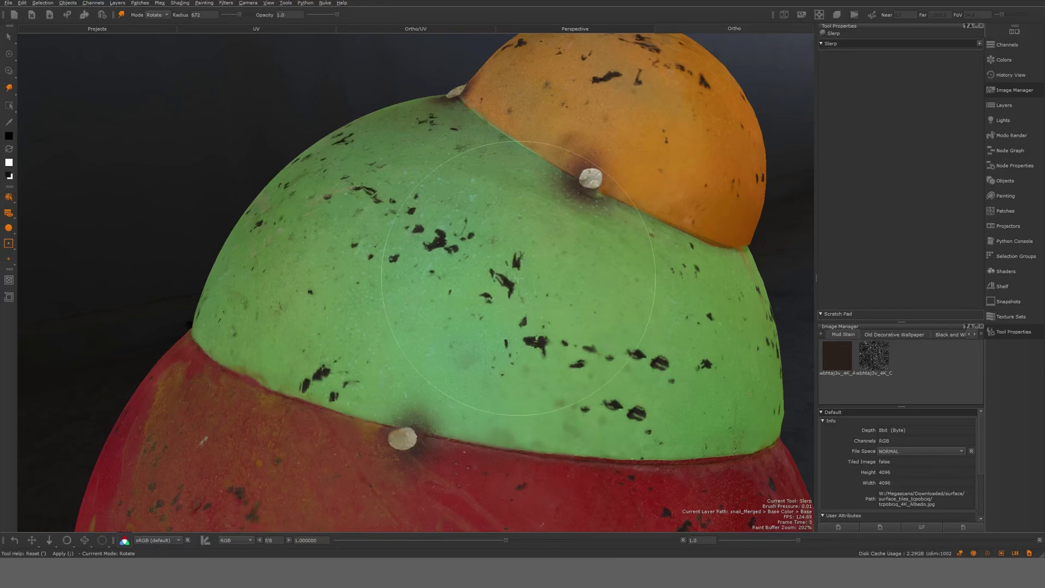
- Paint a new checkered patch through onto the green band and distort it with the Slerp brush
key(u)
mouse_move(479, 354)
mouse_down()
mouse_move(463, 348)
mouse_move(413, 261)
mouse_move(591, 354)
mouse_move(563, 217)
mouse_move(457, 337)
mouse_move(424, 321)
mouse_up()
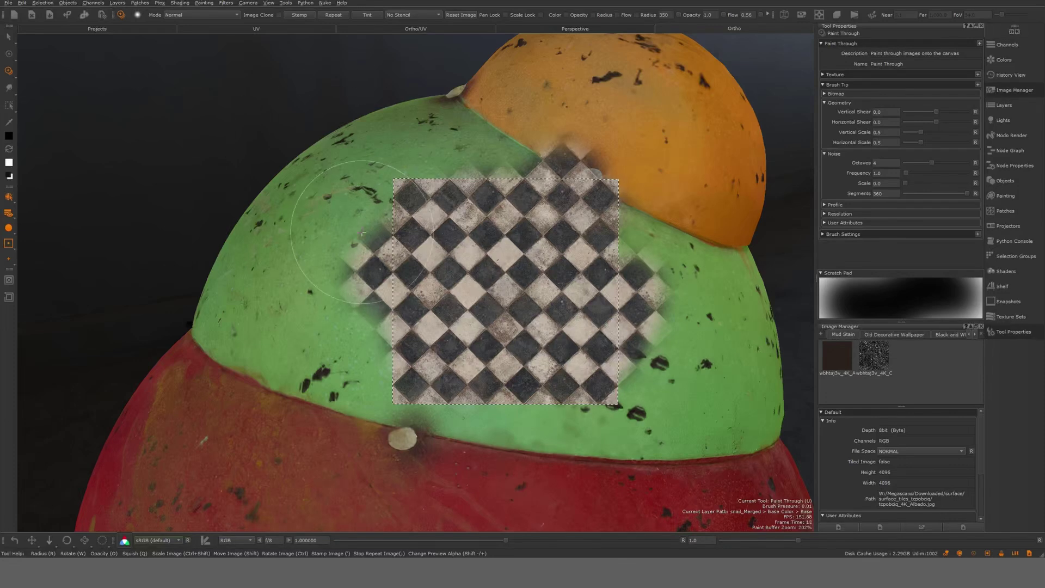
click(9, 88)
drag(512, 282, 511, 316)
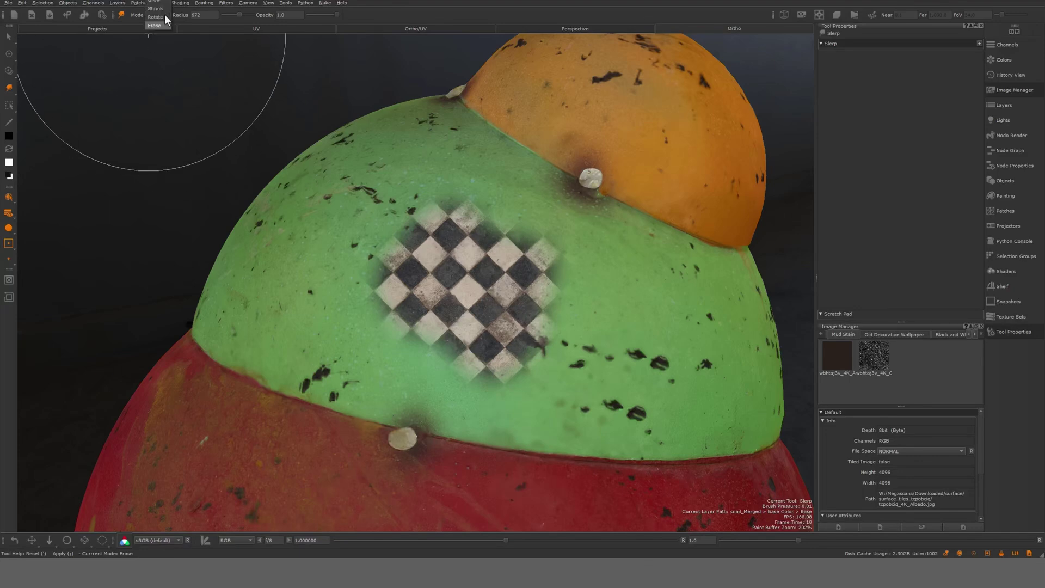
- Distort the small checkered patch with the Slerp brush and restore its original shape using Erase mode
click(156, 17)
drag(472, 291, 395, 261)
click(156, 14)
click(155, 25)
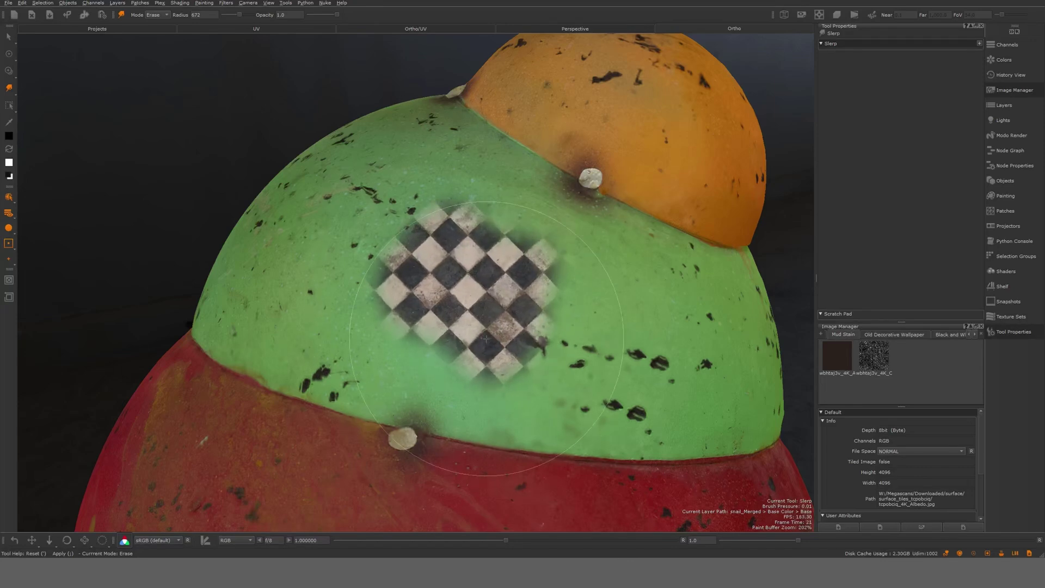
click(161, 16)
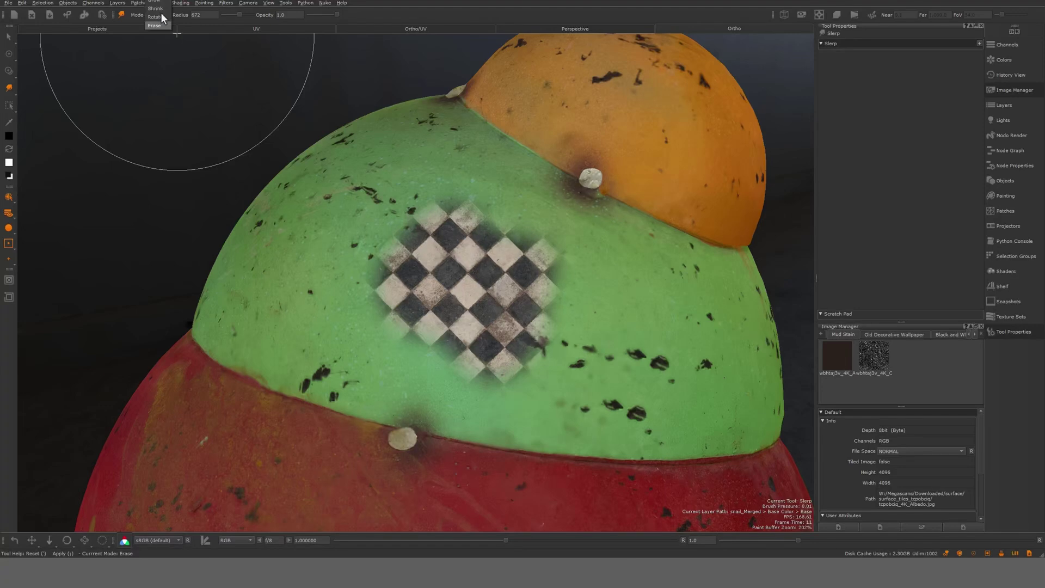
click(161, 16)
drag(481, 296, 486, 297)
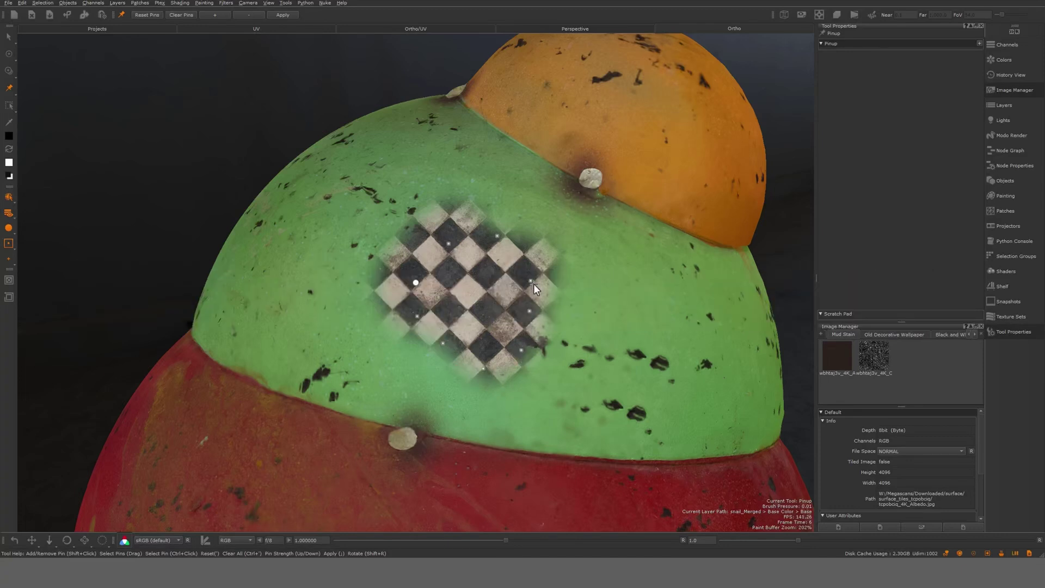
- Stretch the right side of the checkered patch by moving its Pinup pin outward and partly back
drag(534, 280, 555, 268)
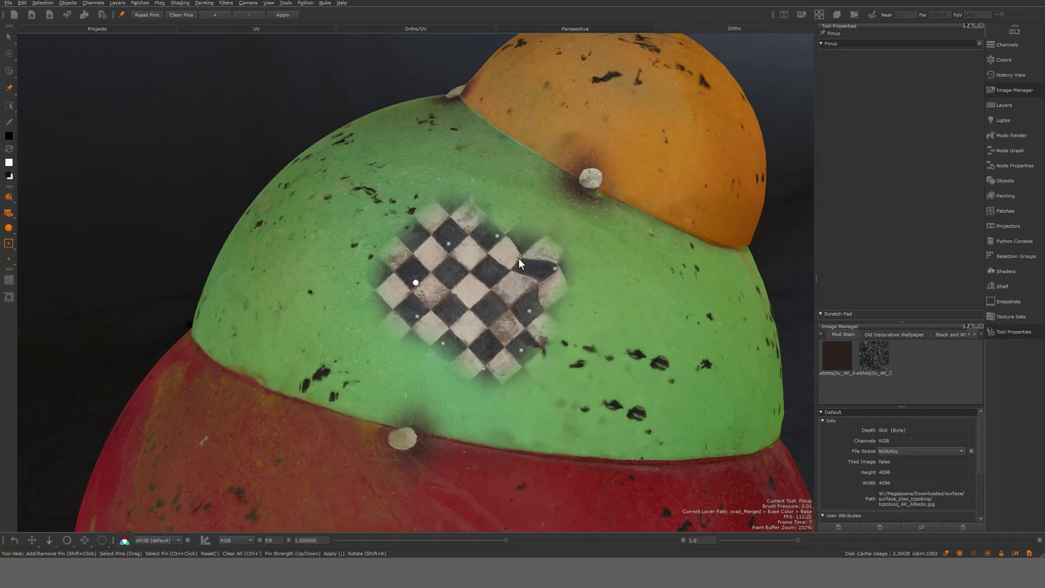
drag(520, 260, 525, 255)
mouse_move(555, 268)
mouse_down()
mouse_move(573, 263)
mouse_move(548, 275)
mouse_up()
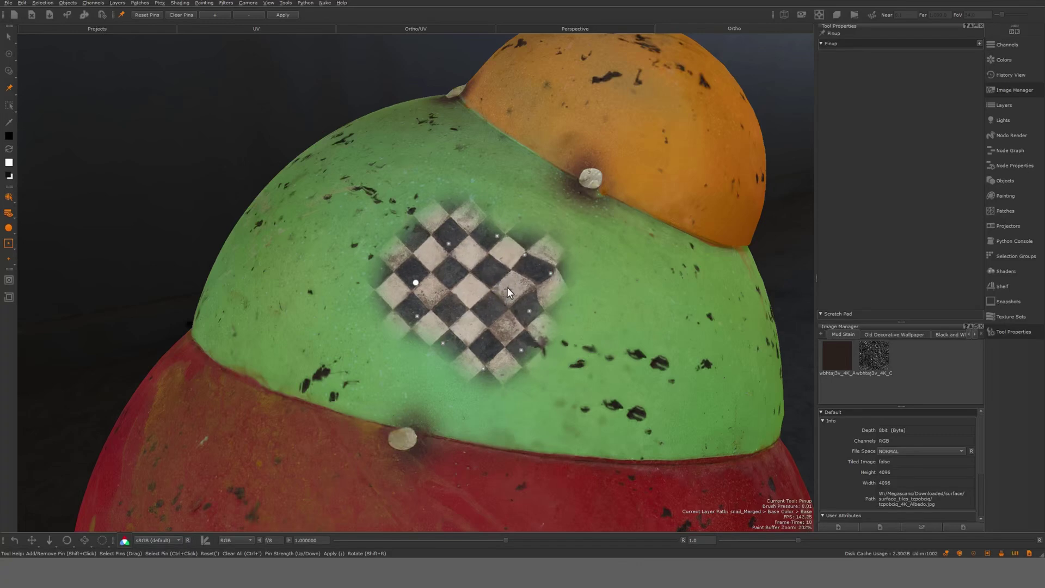
drag(550, 273, 591, 269)
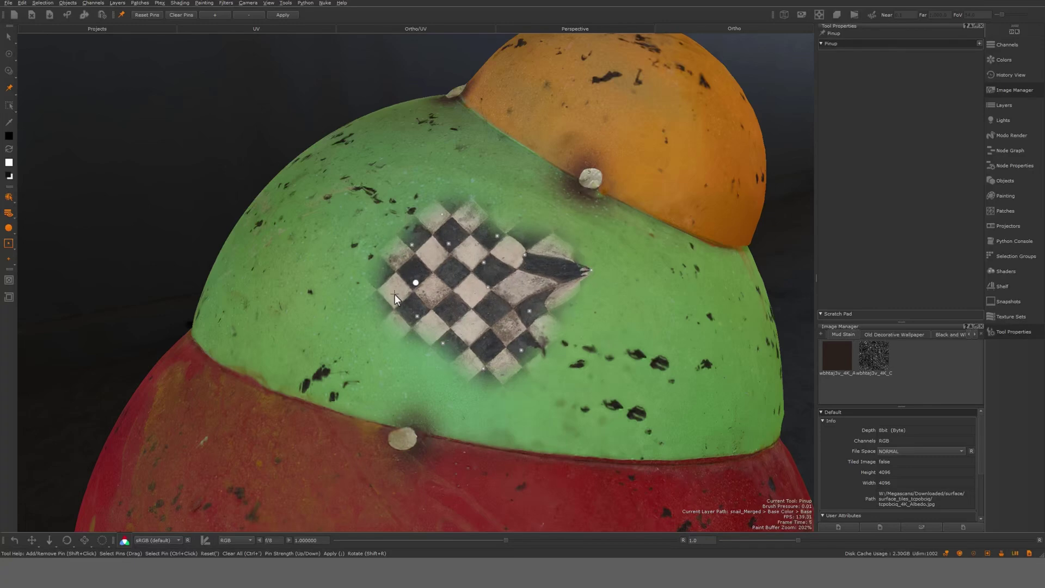
mouse_move(591, 270)
mouse_down()
mouse_move(563, 270)
mouse_move(576, 268)
mouse_up()
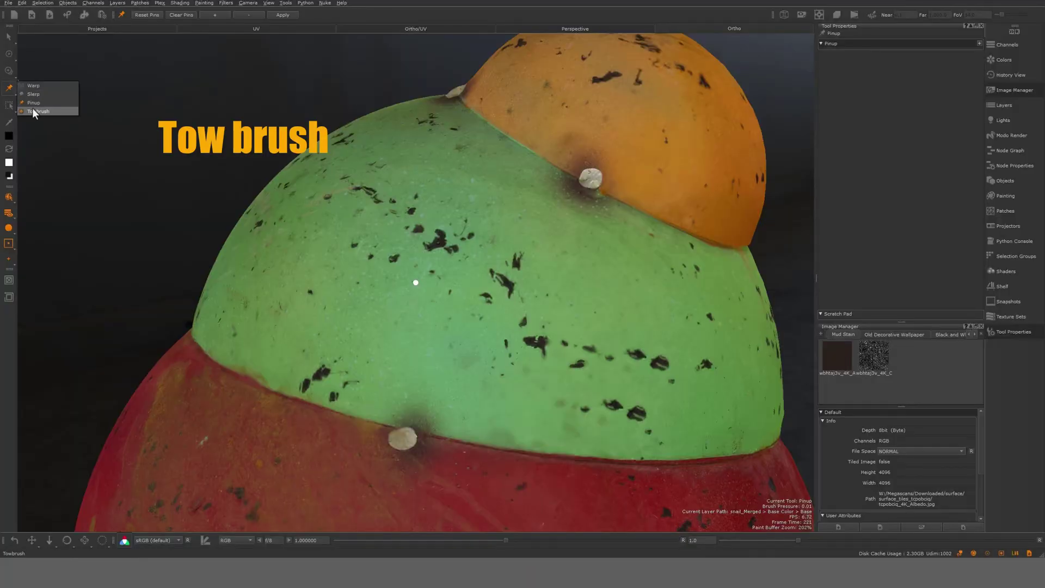
- Clone lassoed dark spots to bare areas of the green band with the Towbrush in Clone Selection mode
click(31, 109)
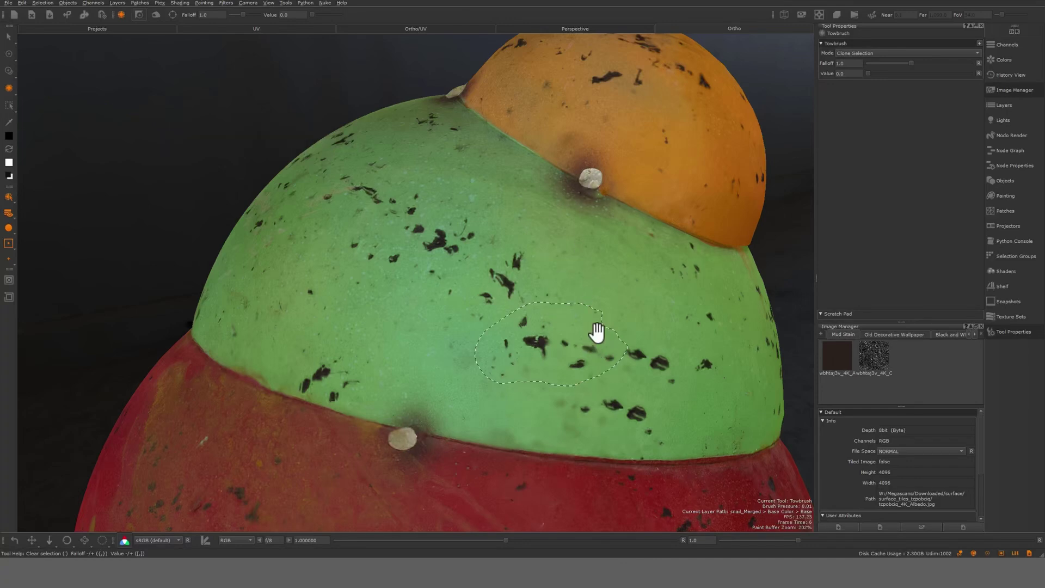
mouse_move(565, 357)
mouse_down()
mouse_move(419, 310)
mouse_move(369, 303)
mouse_move(346, 314)
mouse_move(419, 333)
mouse_up()
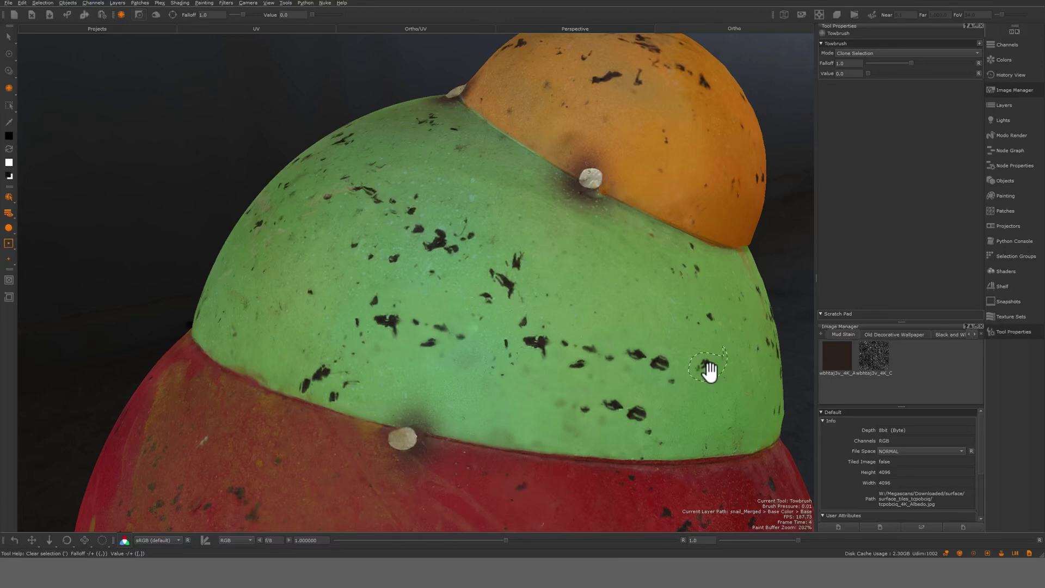
drag(710, 372, 625, 296)
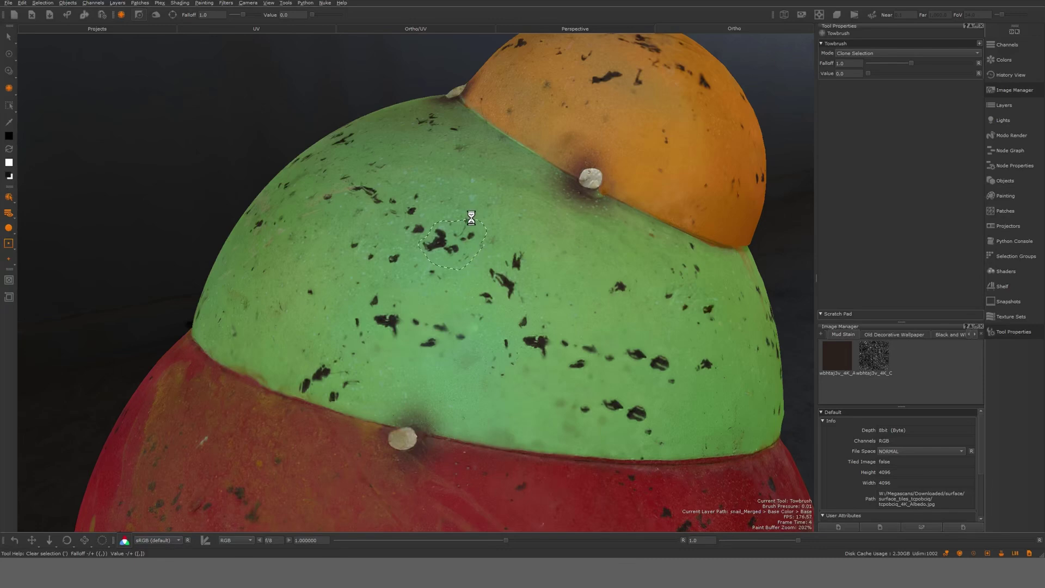
- Switch to the Marquee Select tool and return to the basic Paint tool
key(p)
mouse_move(512, 287)
alt+middle_down()
mouse_move(492, 284)
mouse_move(527, 279)
mouse_move(498, 314)
mouse_move(550, 296)
mouse_move(531, 301)
alt+middle_up()
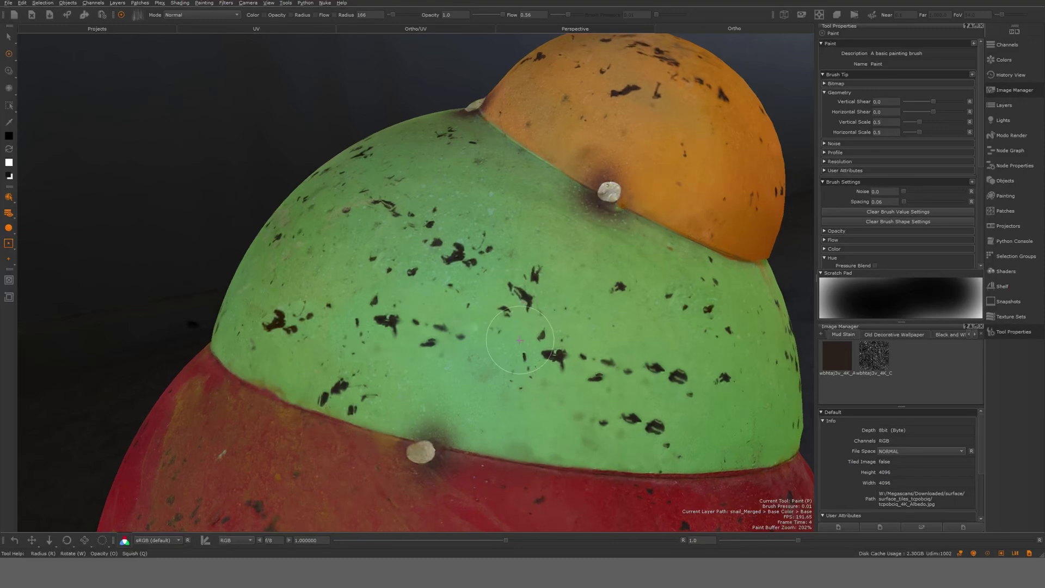
alt+drag(549, 331, 495, 327)
key(m)
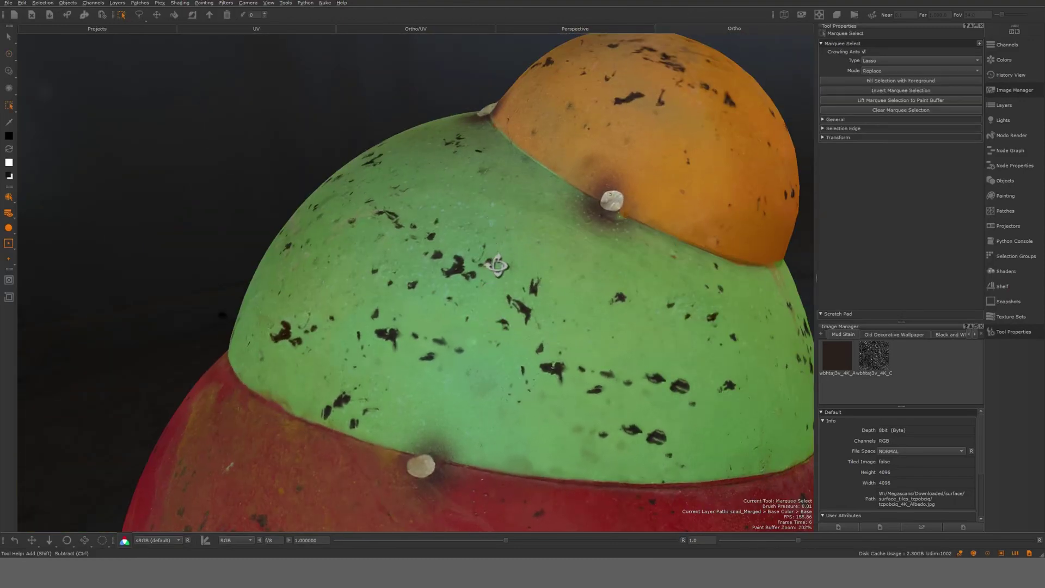
alt+middle_drag(507, 267, 507, 271)
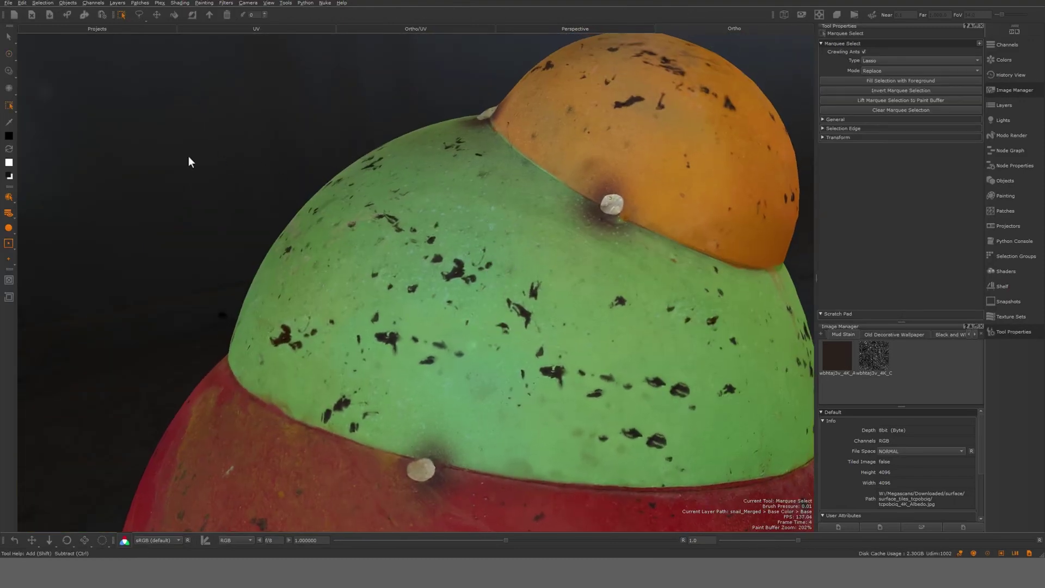
click(10, 54)
click(10, 54)
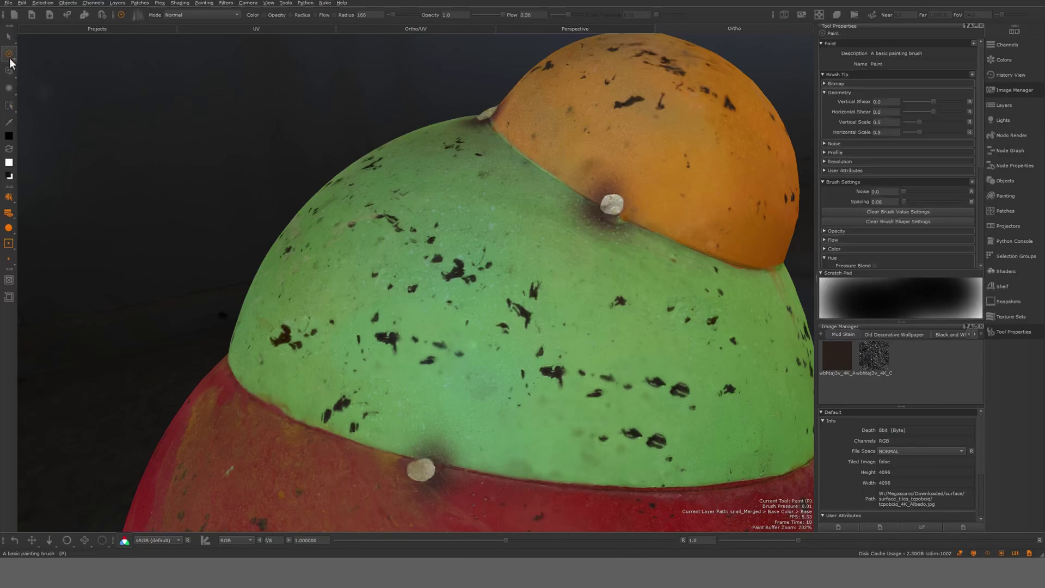